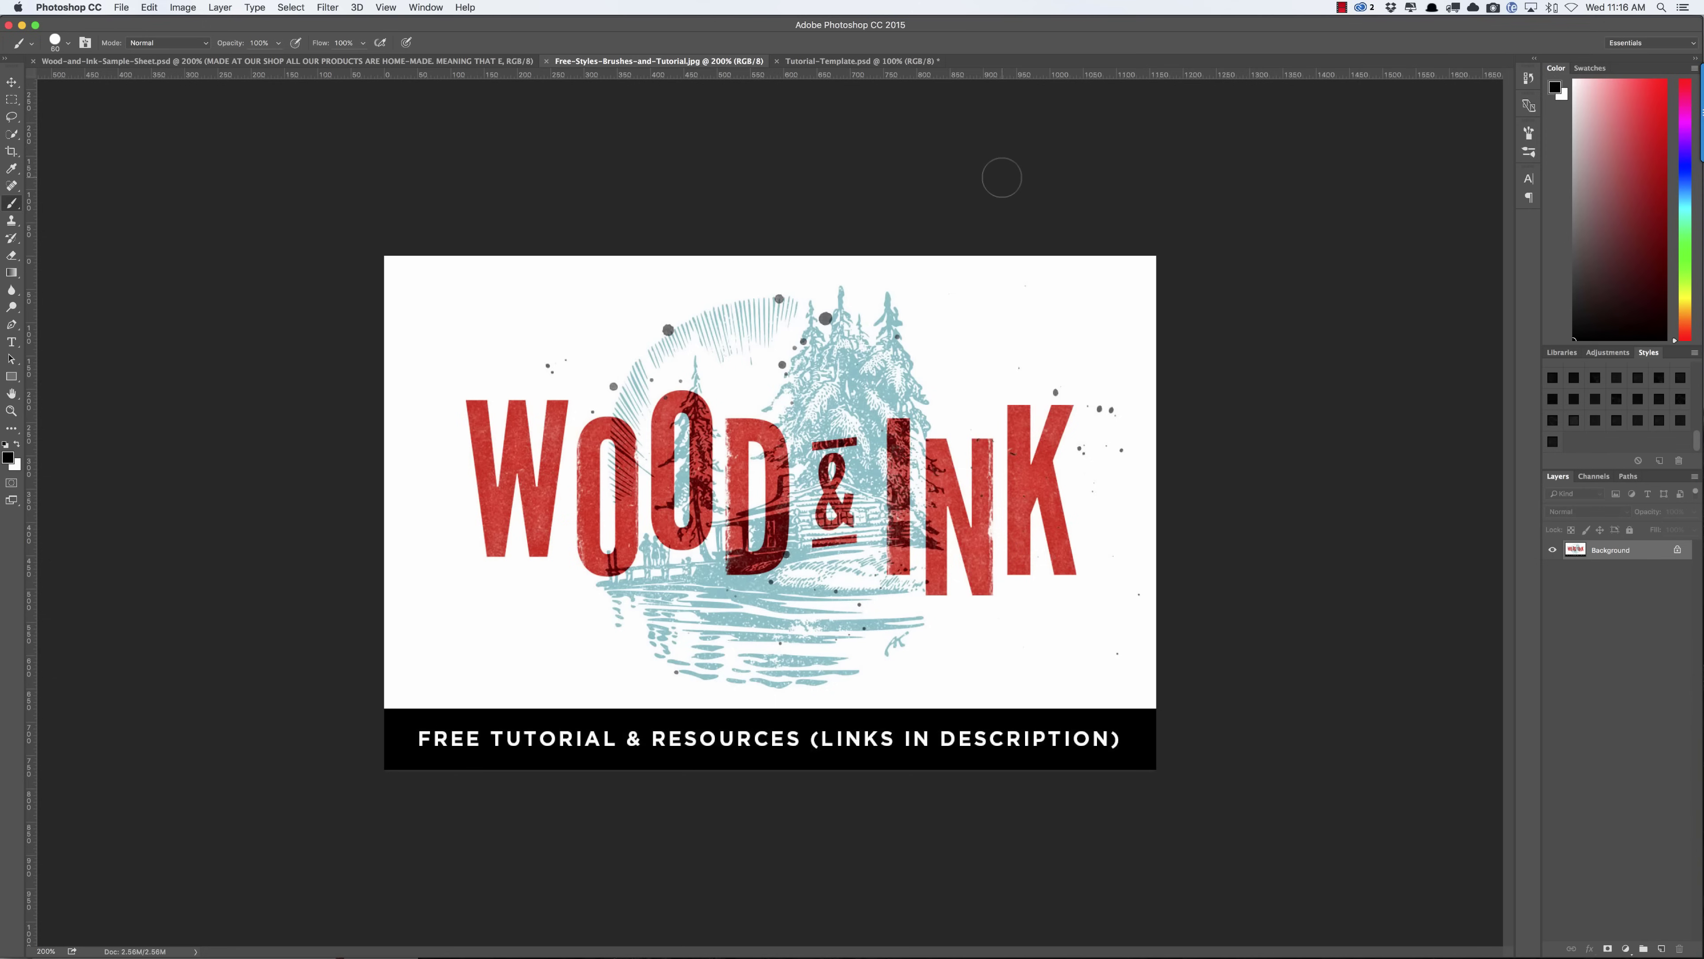
Show the Wood-and-Ink sample sheet and scroll down past the ink textures to the Authentic Retro Paper Textures.
click(291, 62)
scroll(928, 410, up, 10)
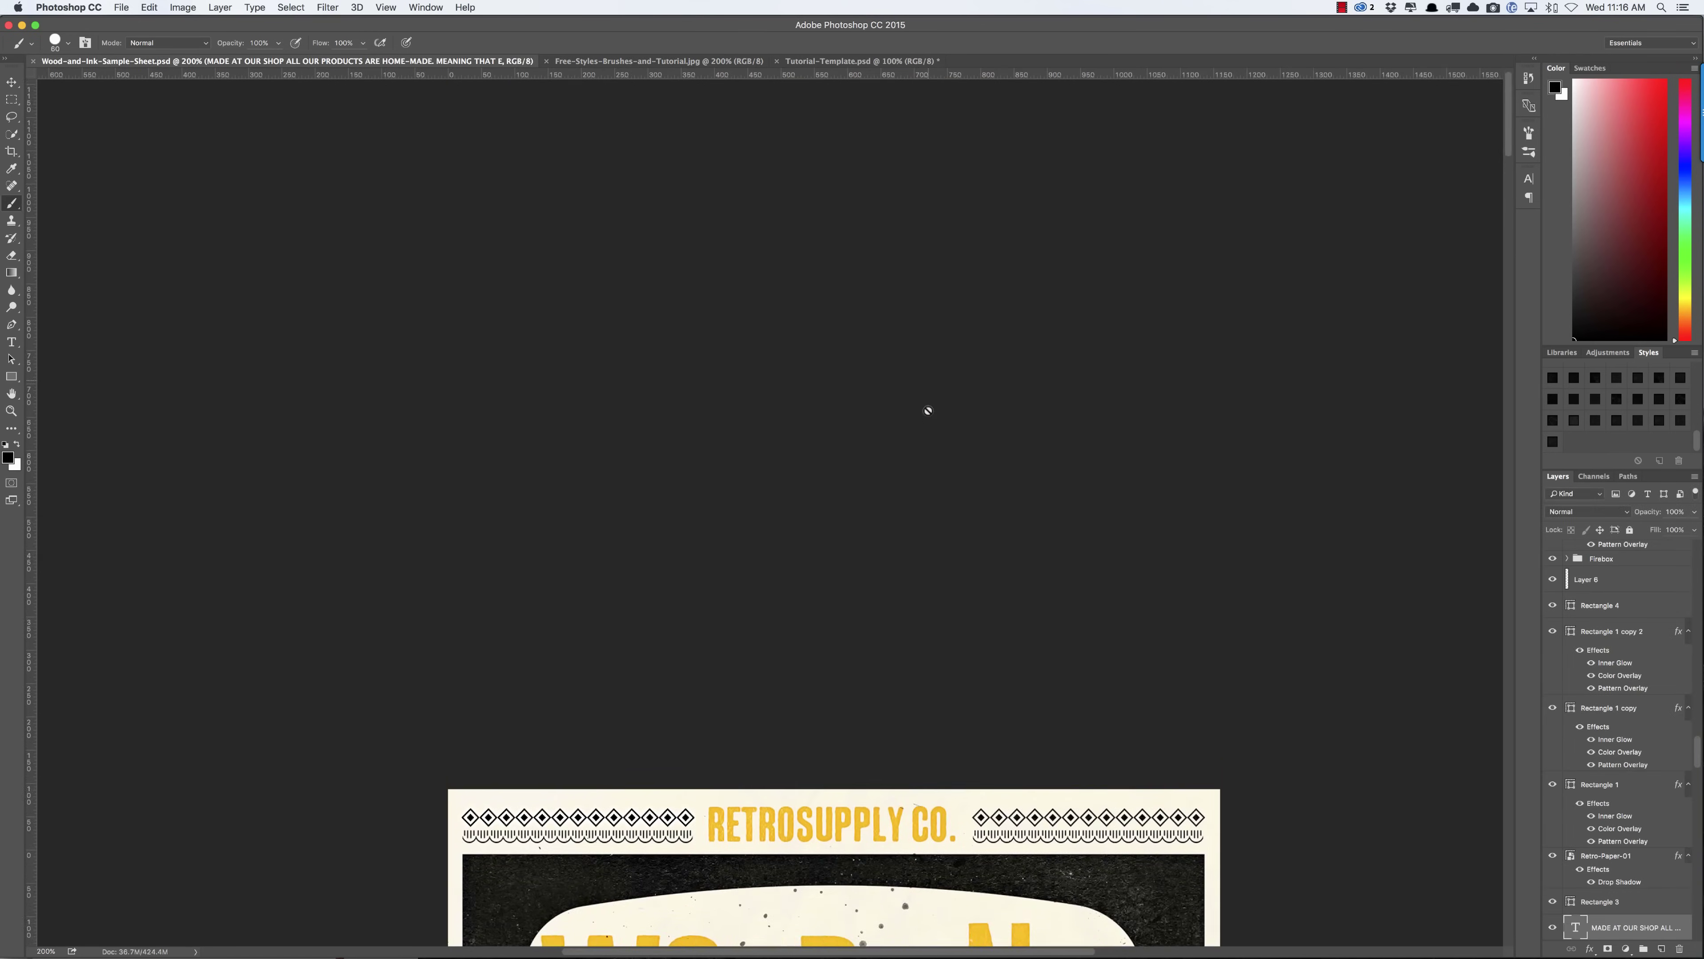
scroll(928, 410, down, 3)
scroll(928, 410, down, 8)
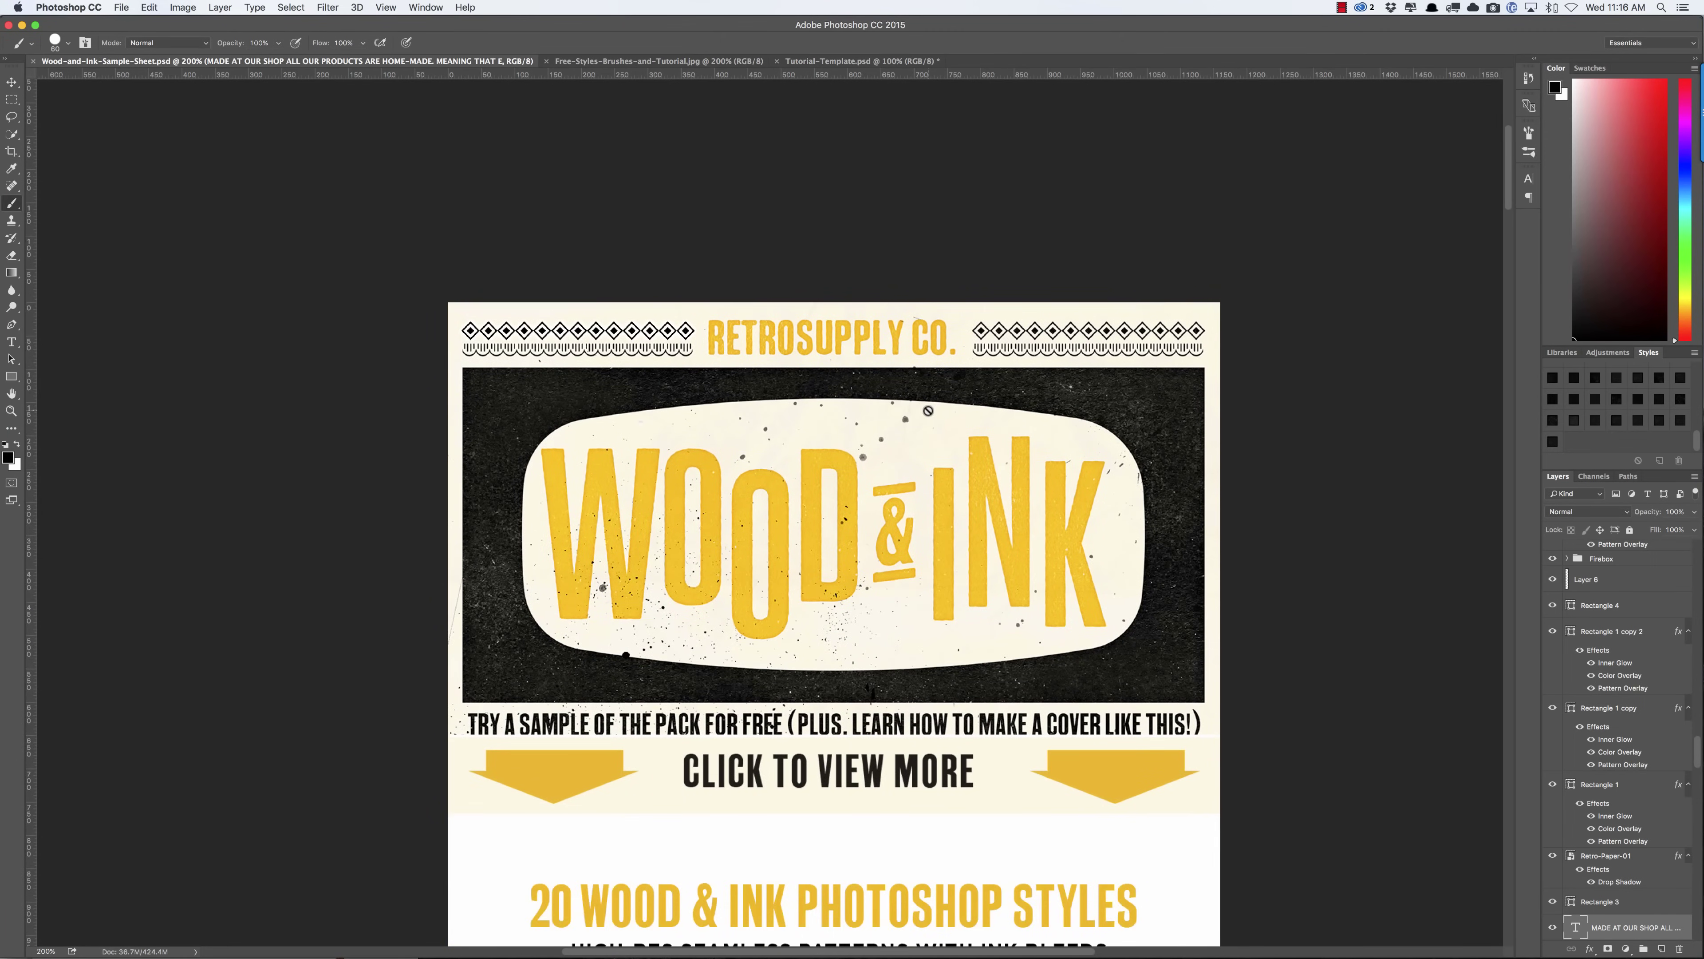
scroll(928, 411, down, 3)
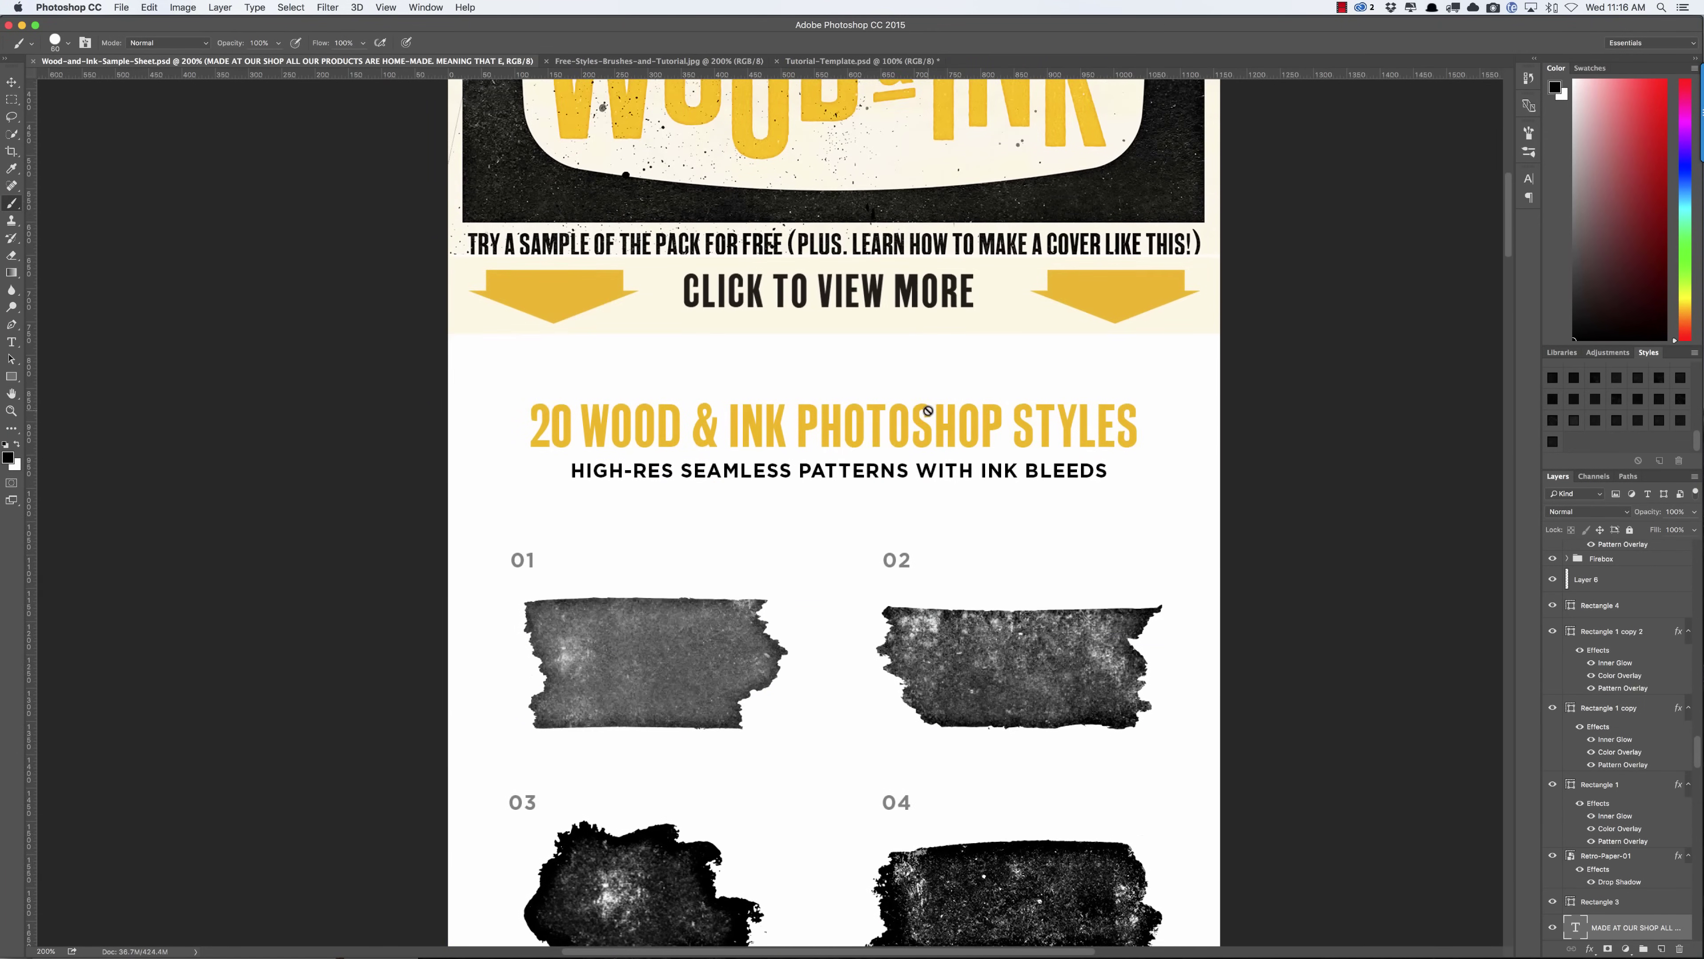
scroll(972, 392, down, 5)
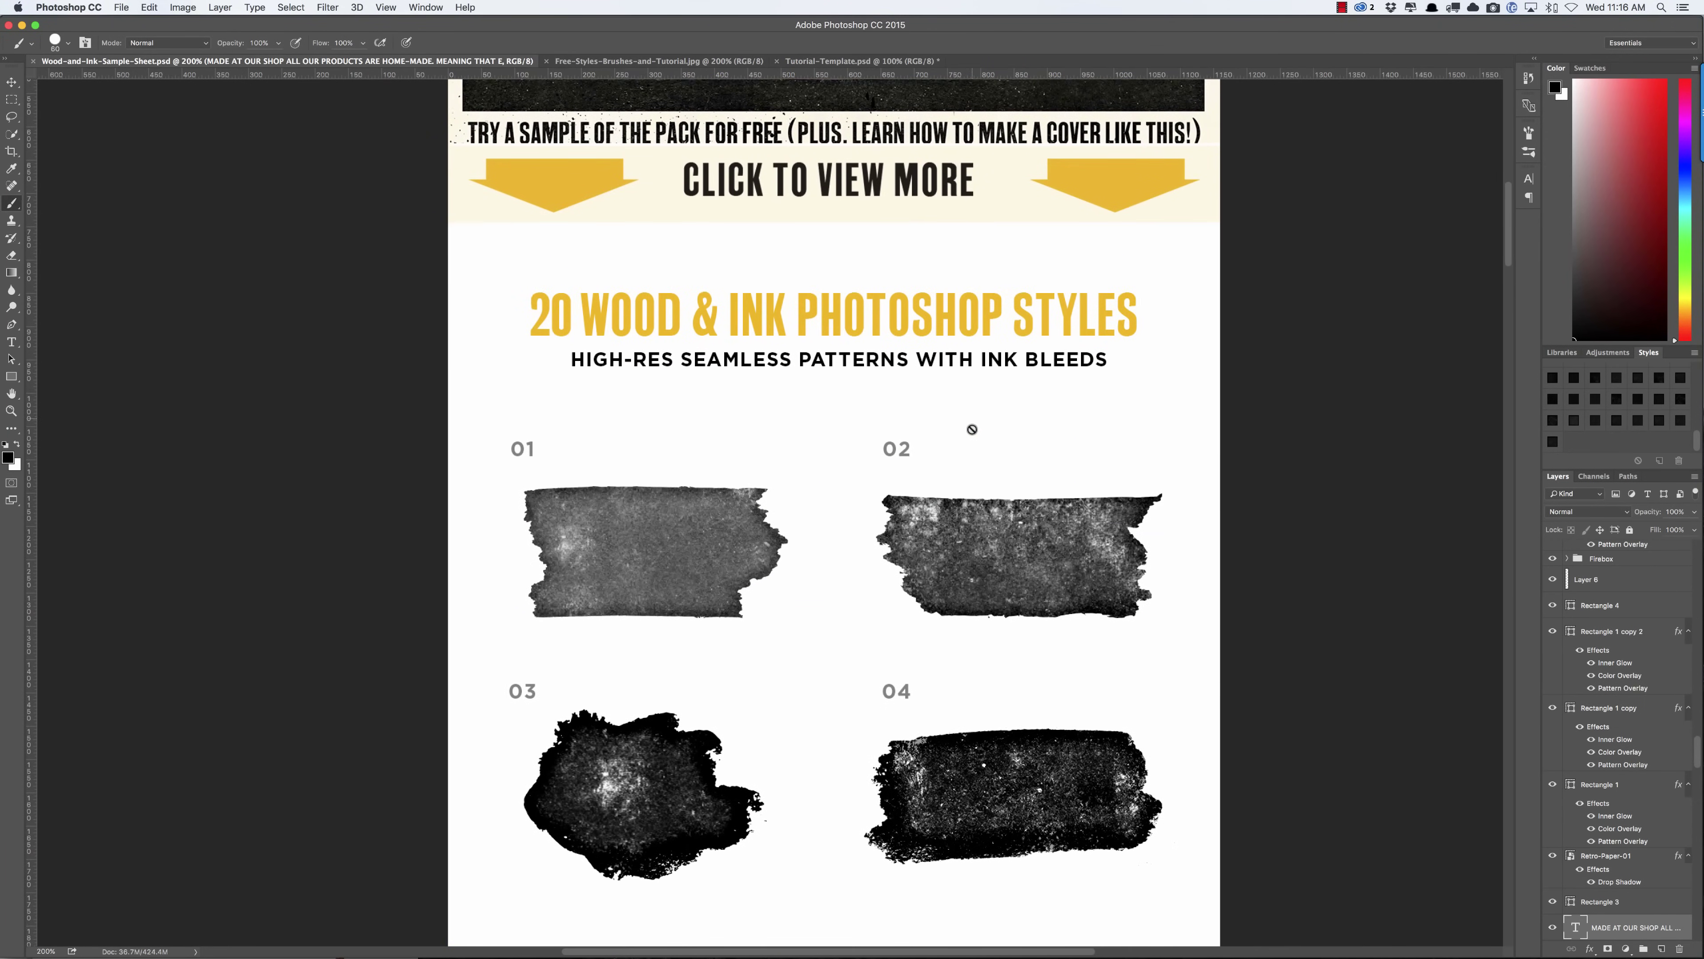
scroll(972, 428, down, 4)
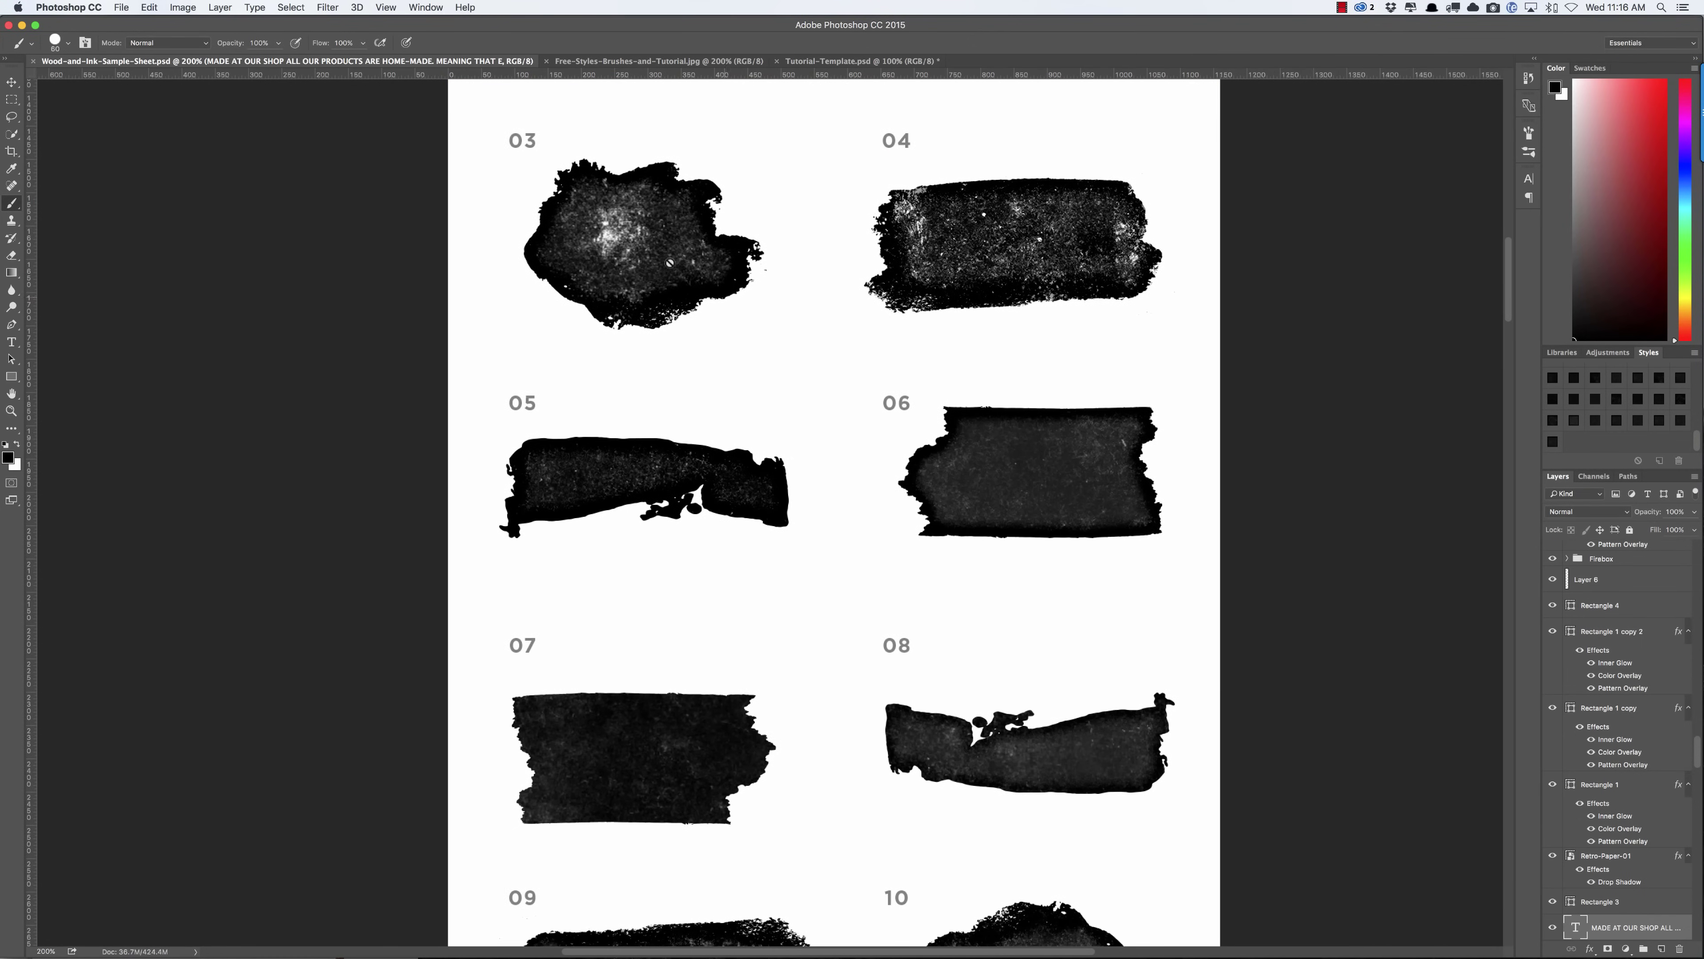
scroll(940, 529, down, 3)
scroll(943, 531, down, 8)
scroll(942, 531, down, 14)
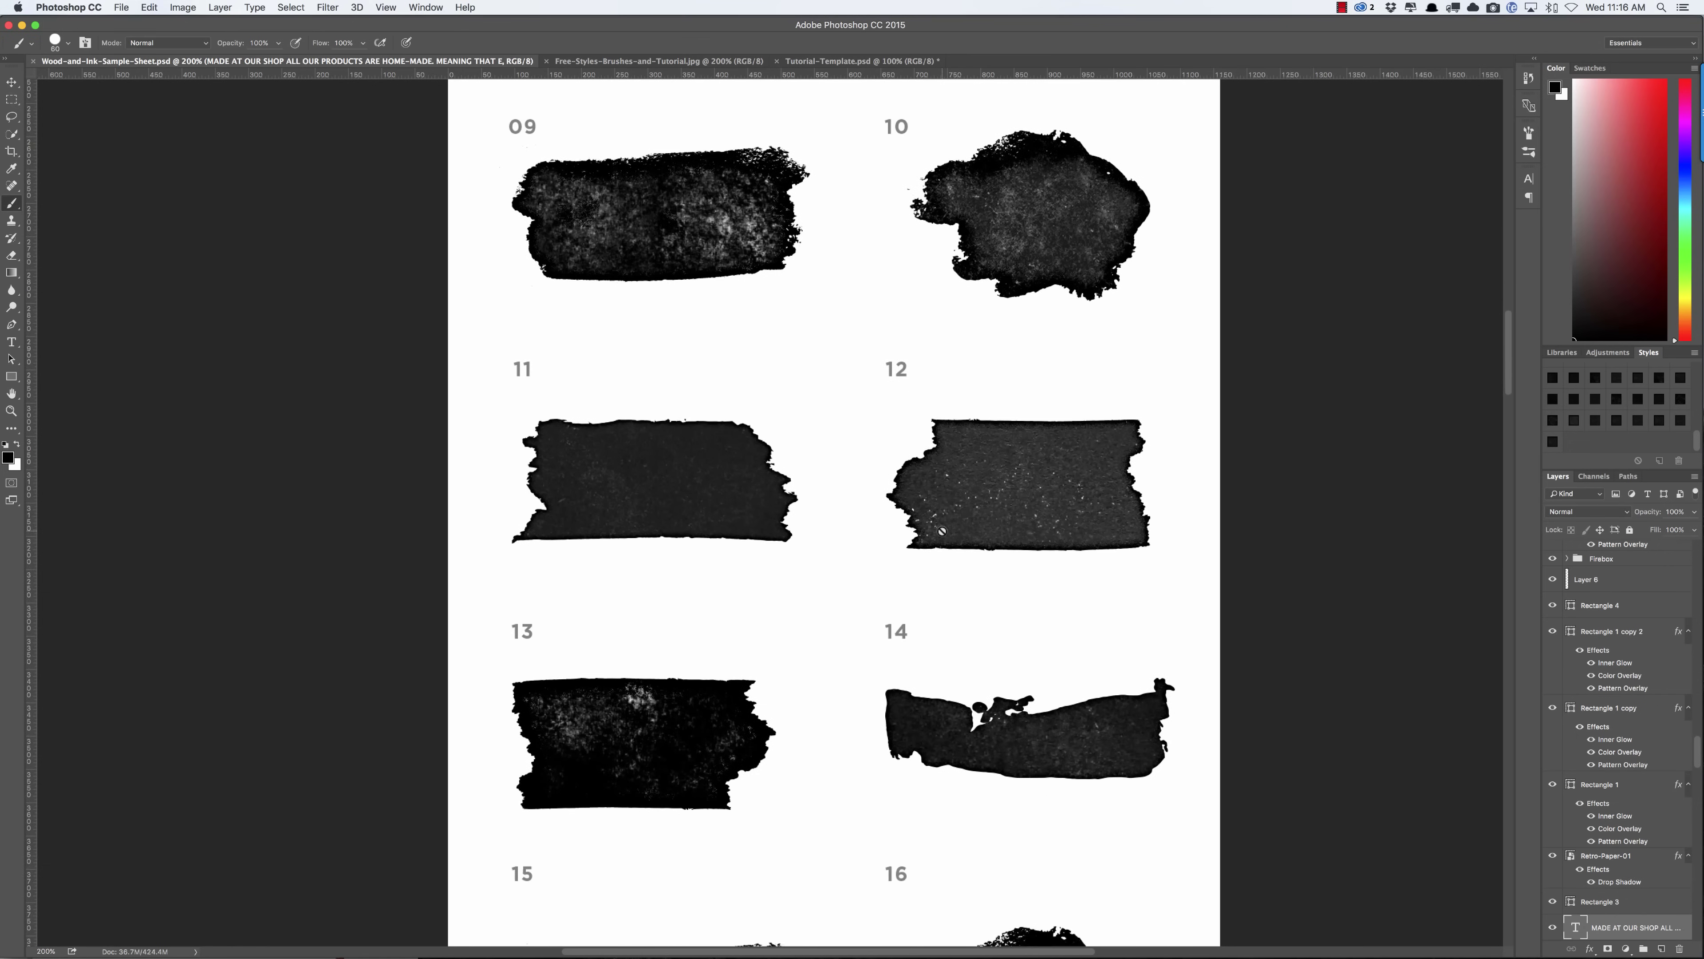
scroll(963, 615, down, 3)
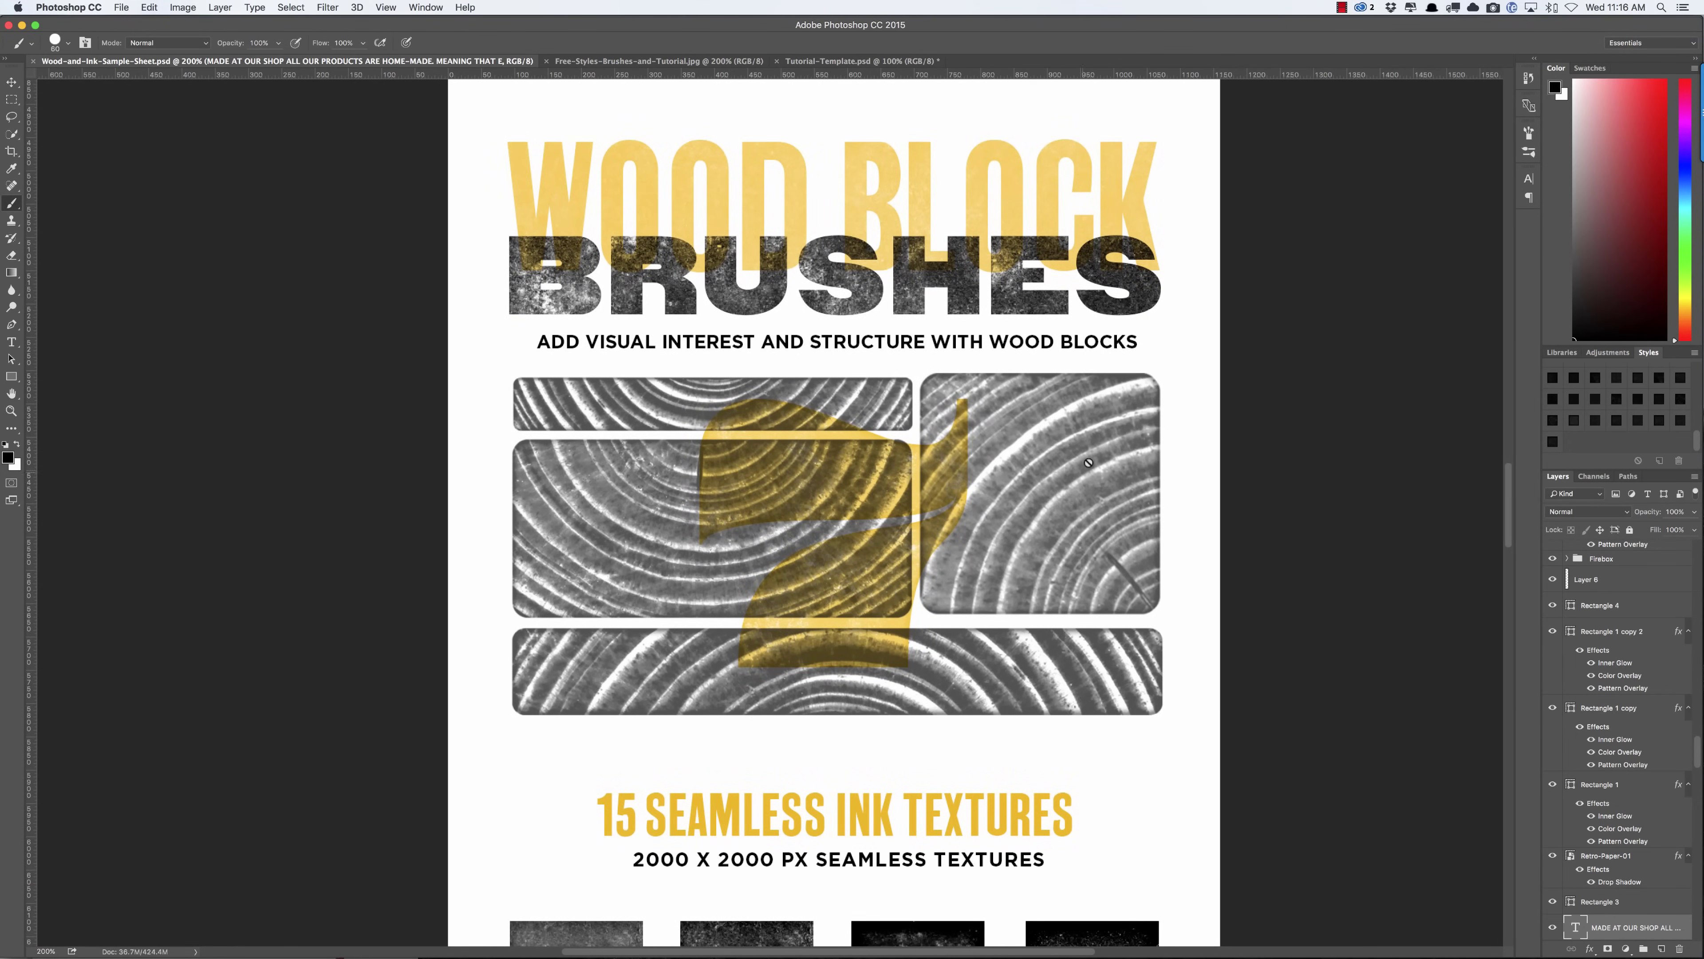
scroll(1062, 609, down, 5)
scroll(1062, 609, down, 3)
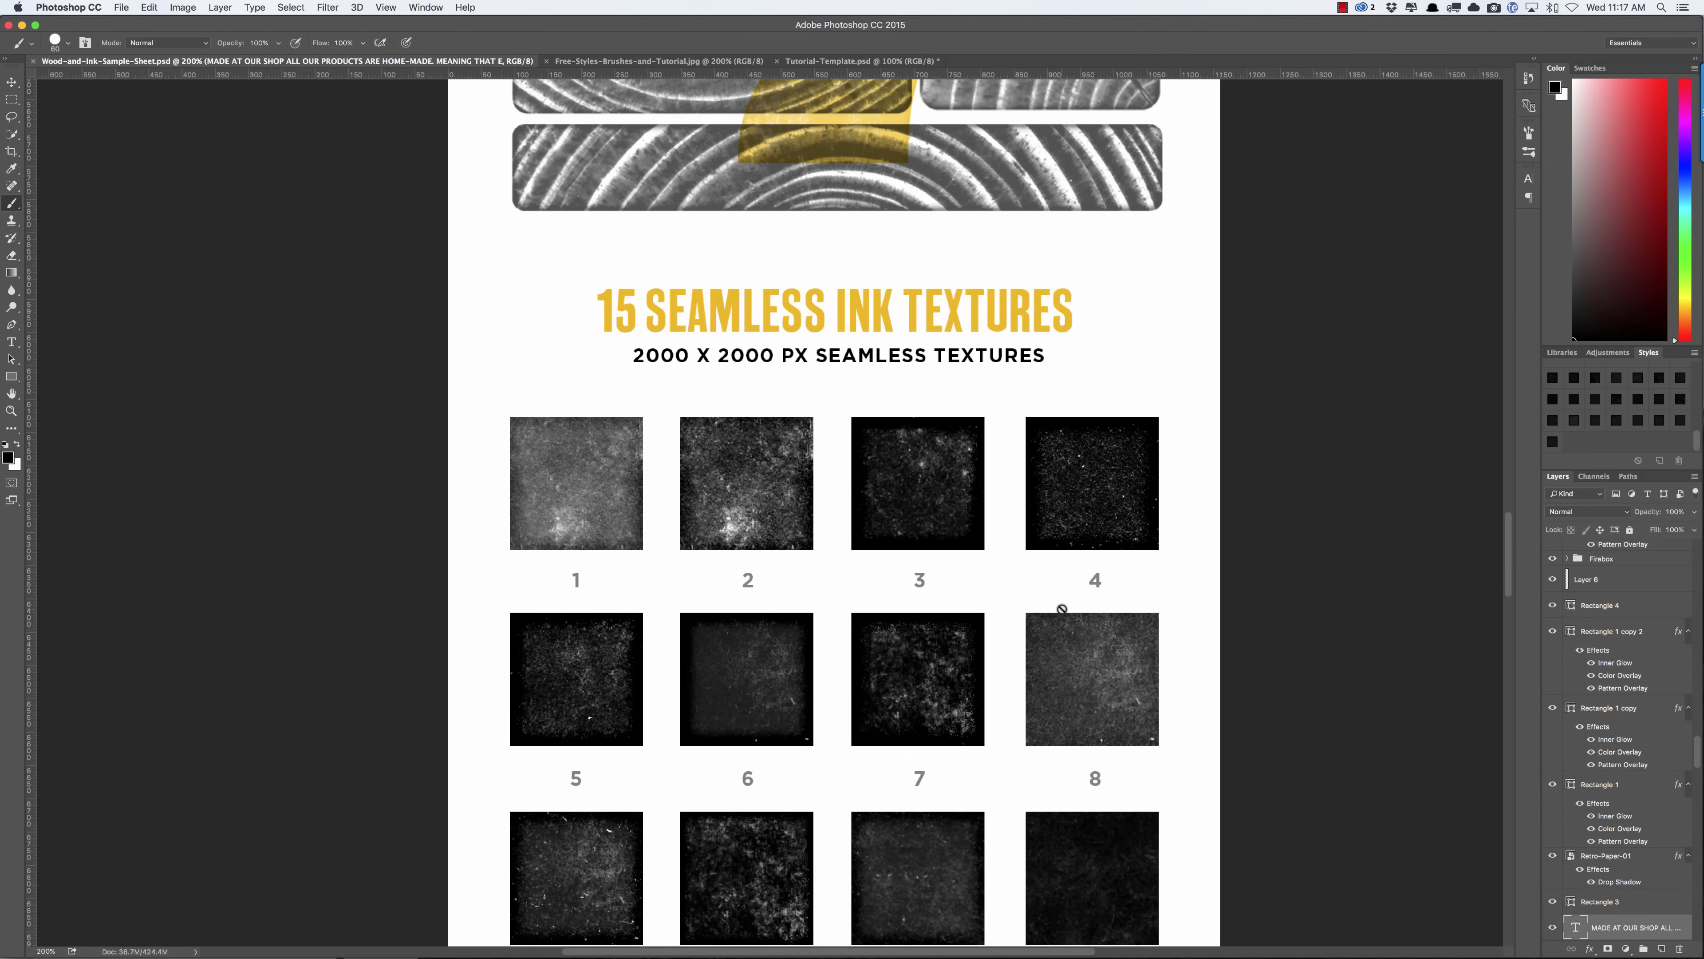
scroll(1062, 609, down, 12)
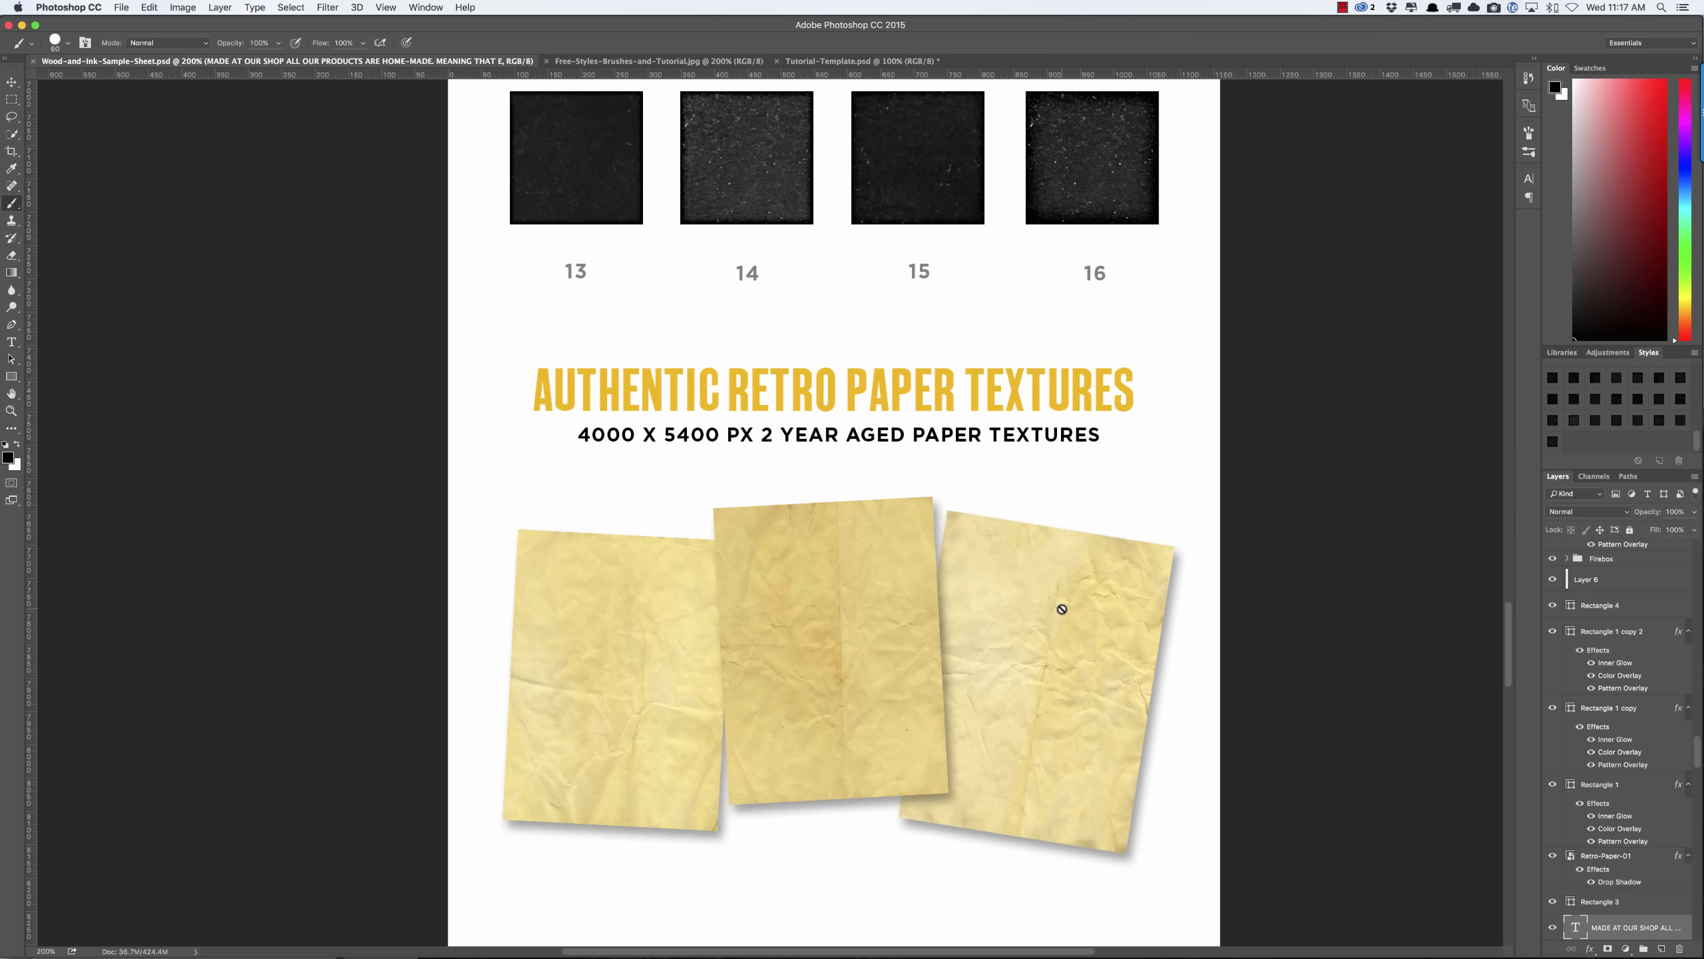
Scroll through the Firebox font and brush samples, then display Free-Styles-Brushes-and-Tutorial.jpg.
scroll(1062, 609, down, 10)
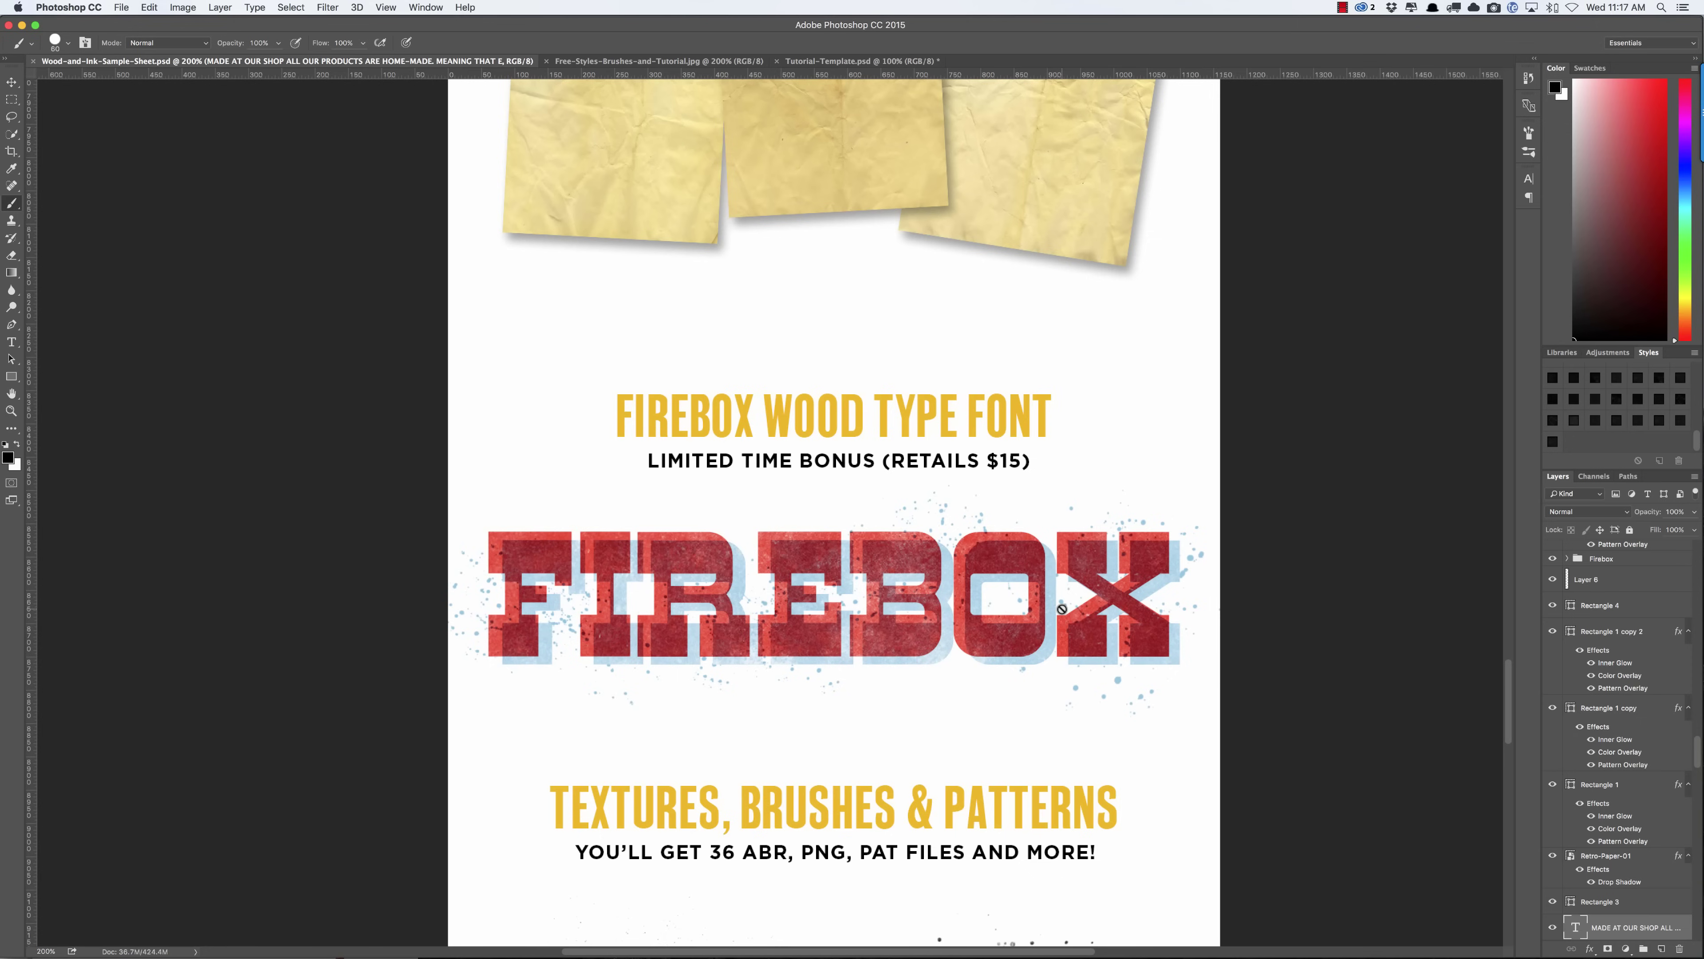
scroll(1062, 609, down, 5)
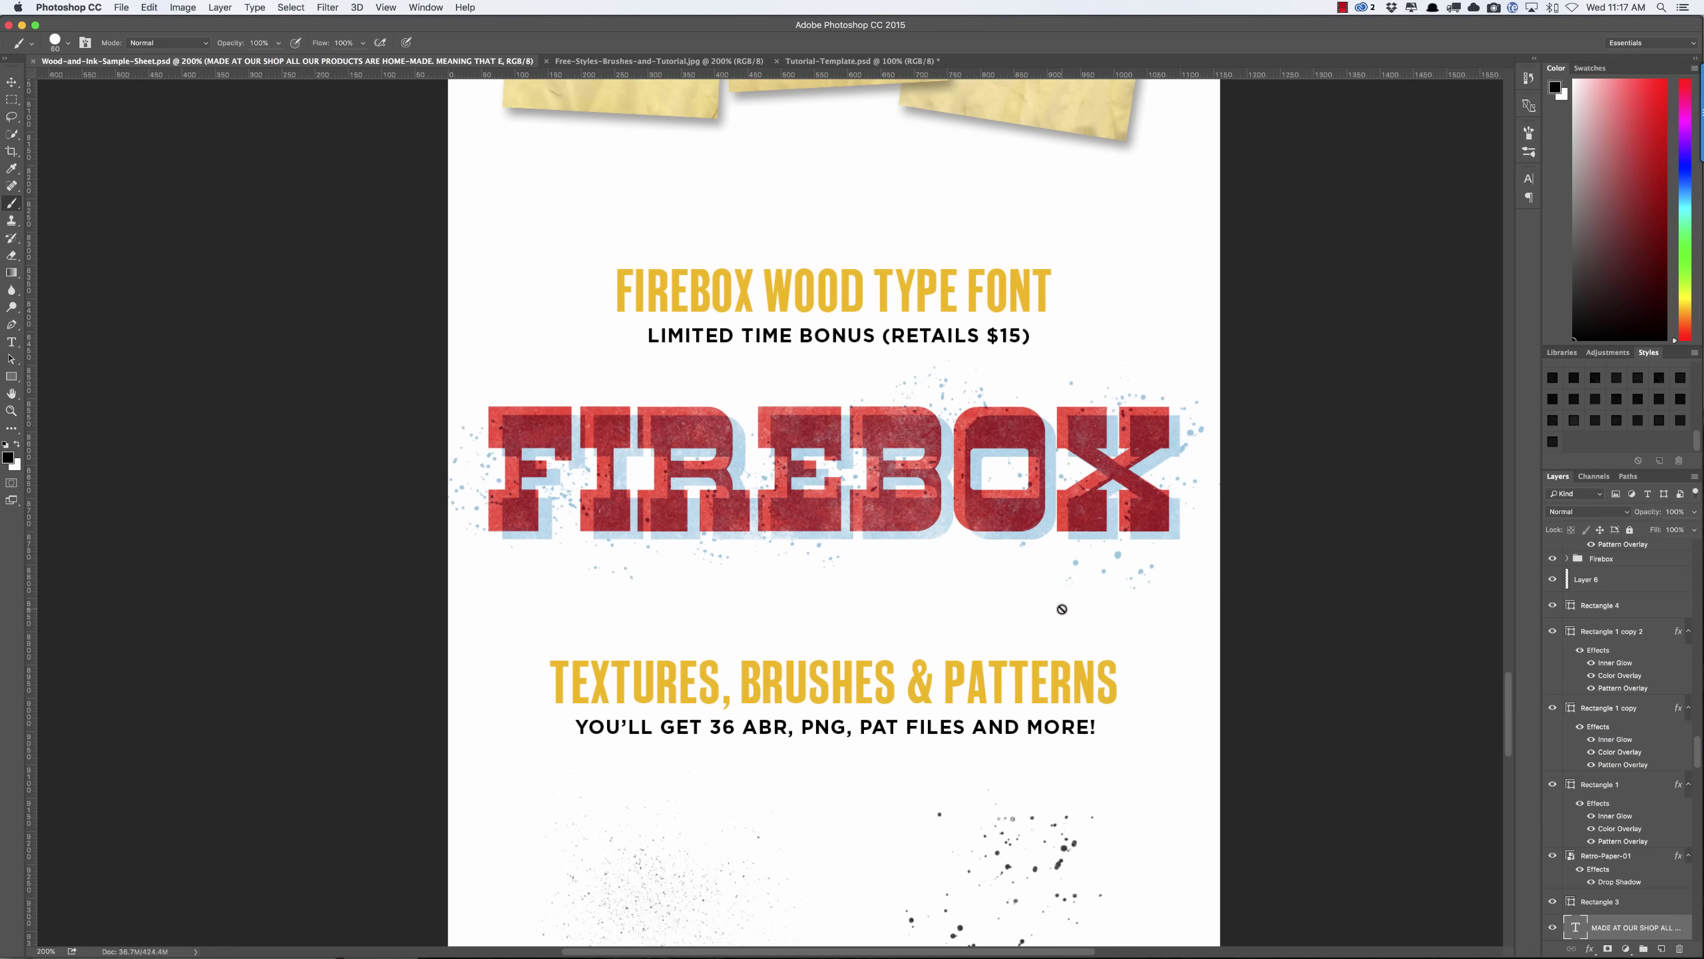
scroll(1062, 609, down, 10)
scroll(1062, 609, down, 2)
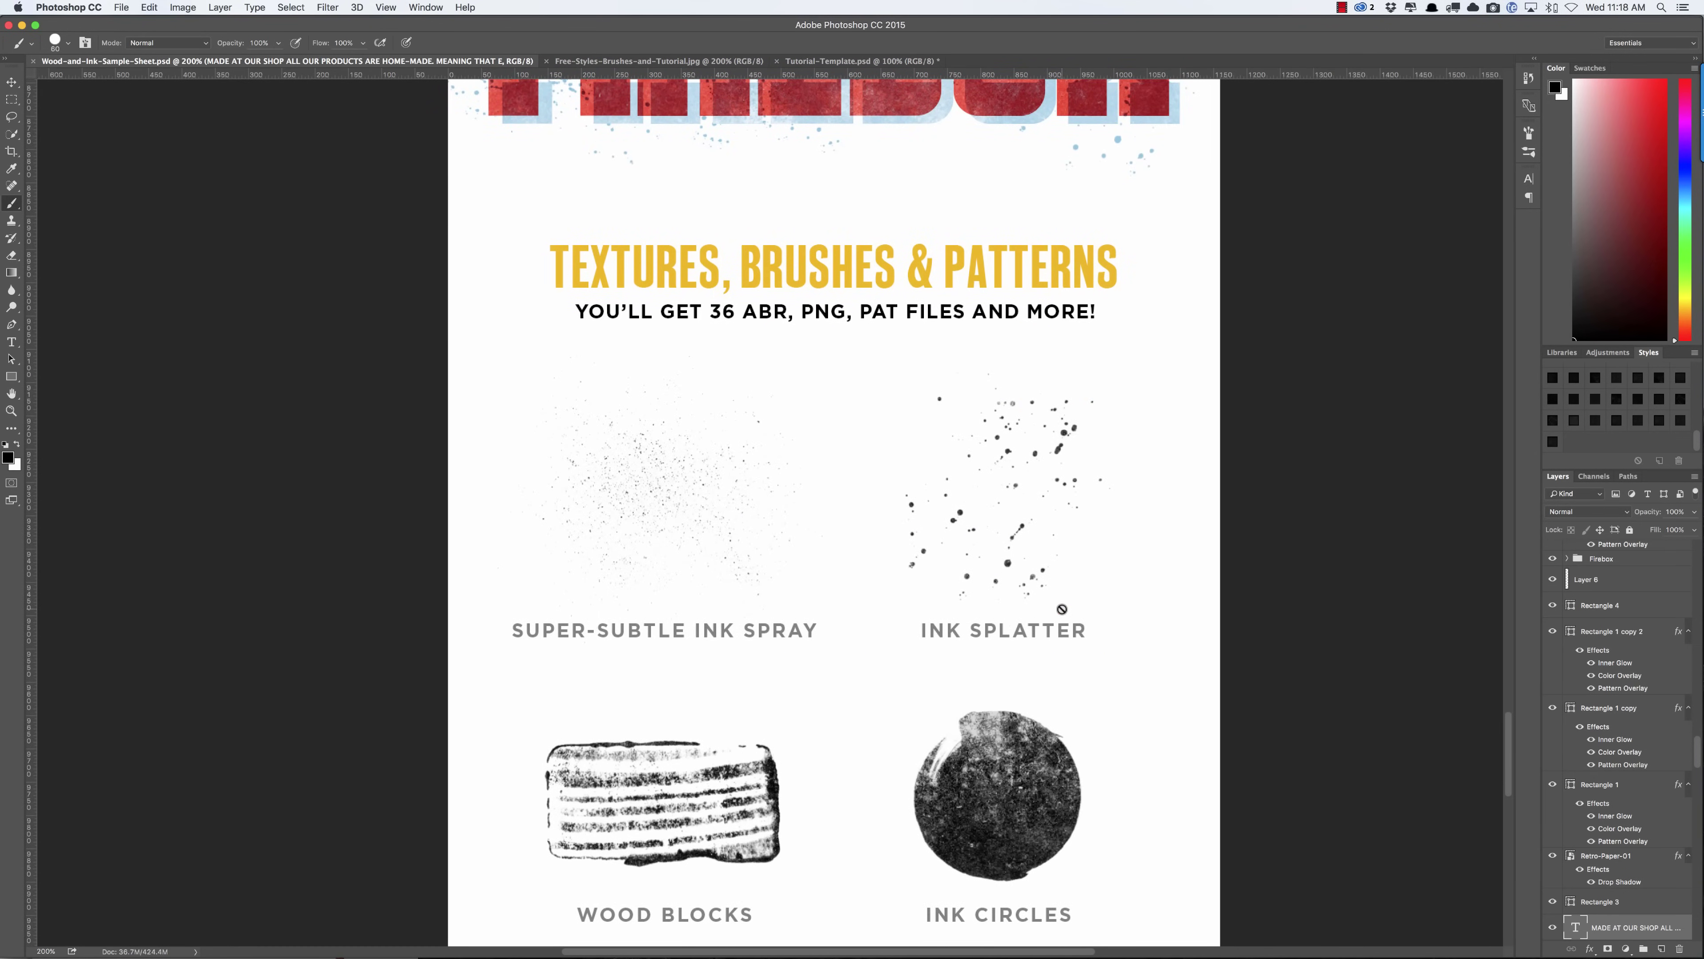
scroll(1061, 609, down, 3)
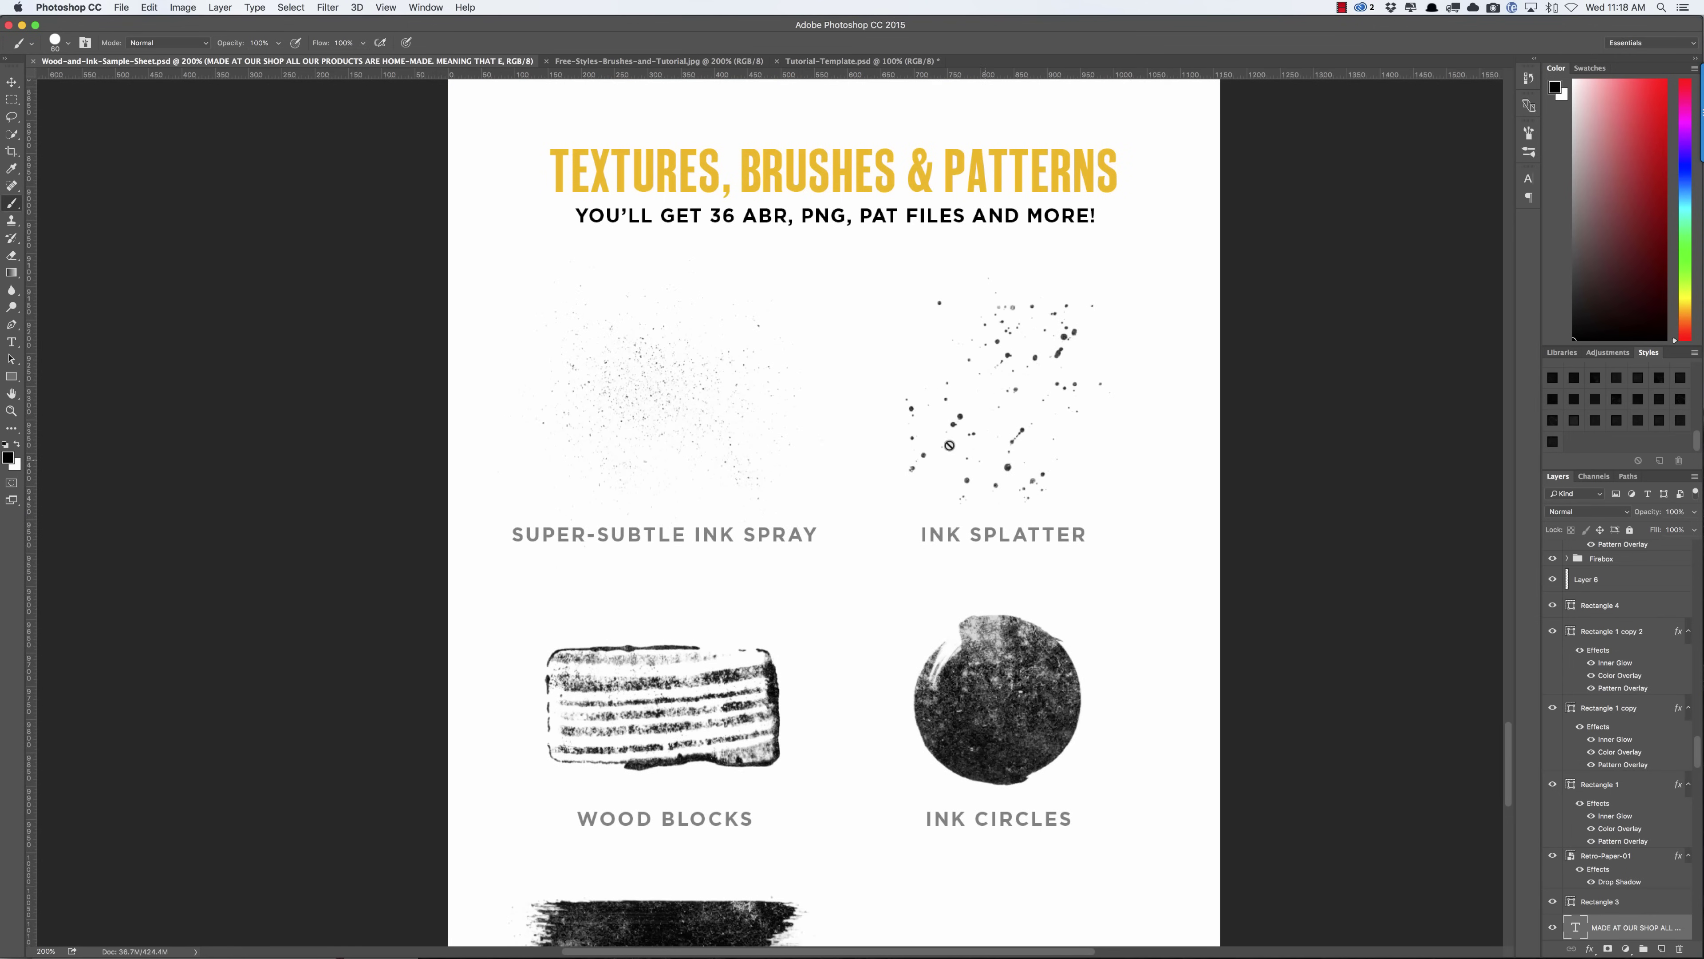
scroll(1011, 609, down, 3)
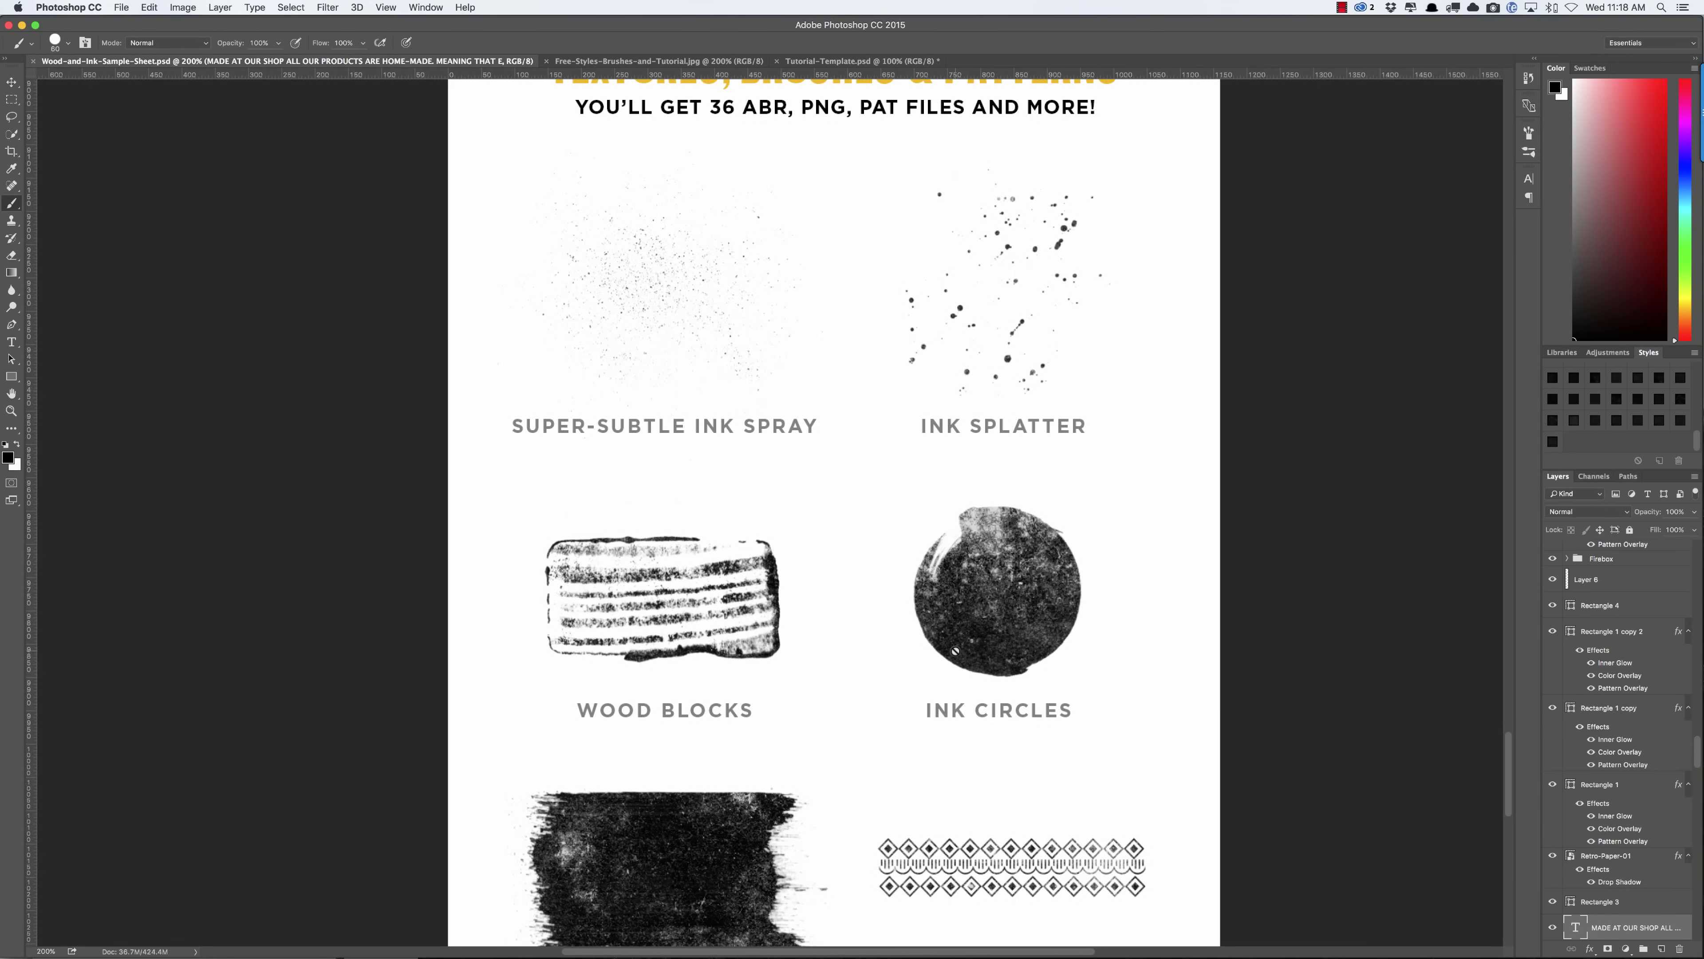
scroll(954, 649, down, 3)
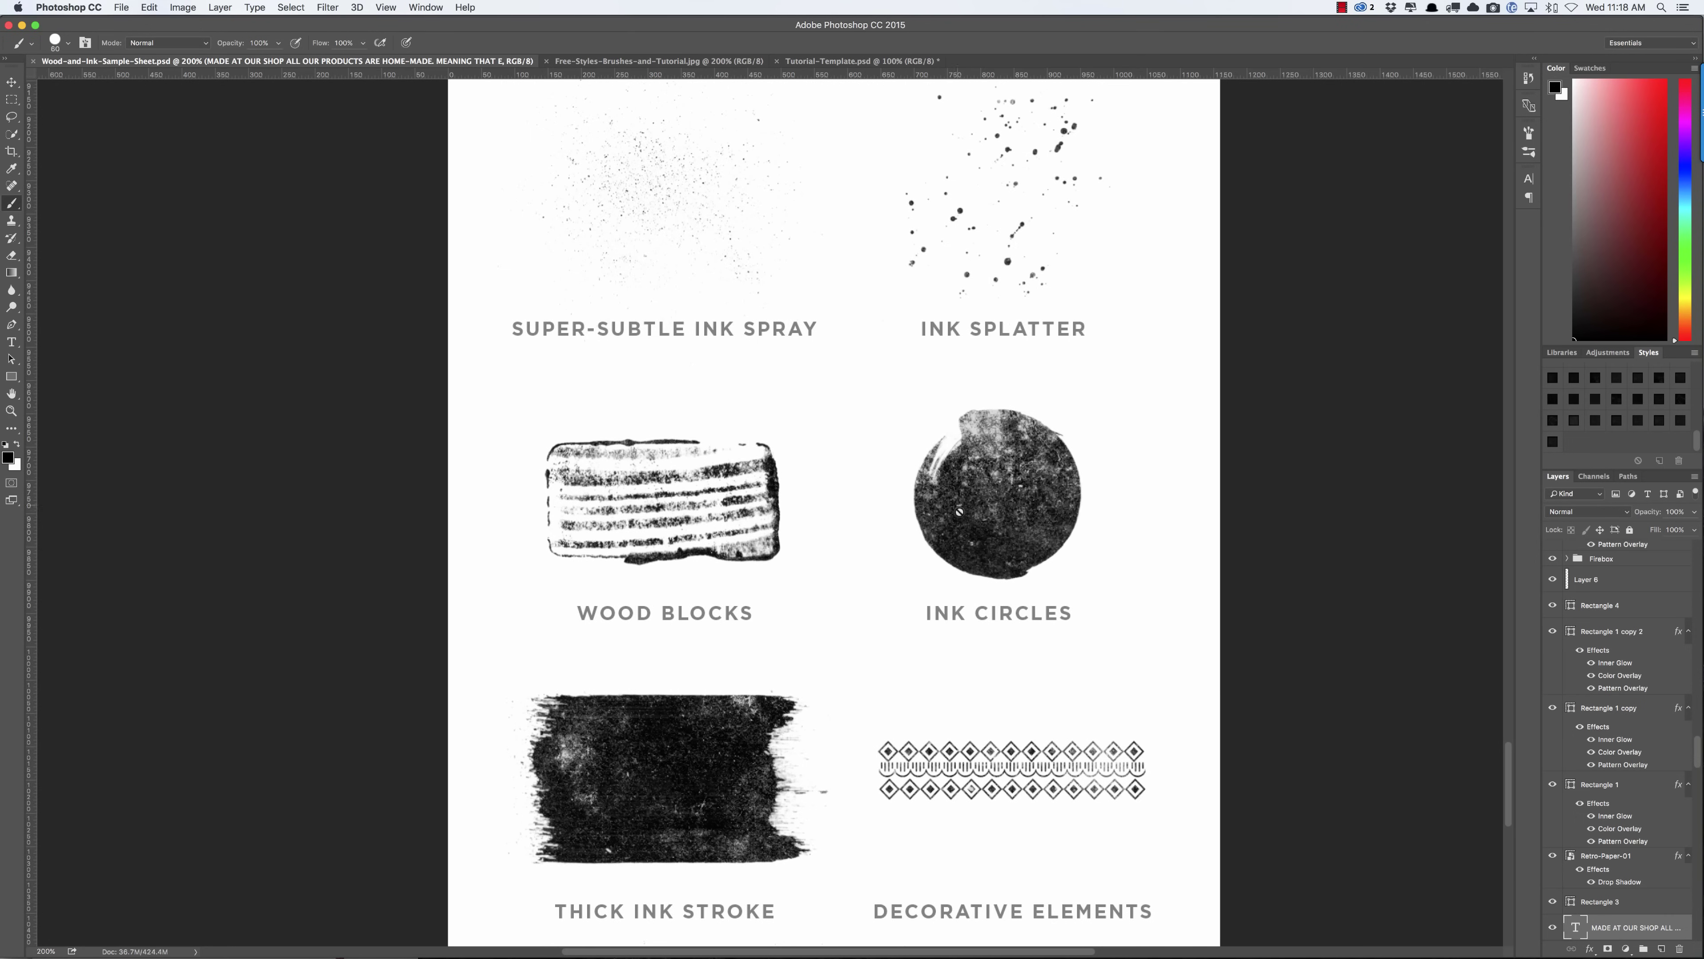
scroll(860, 566, down, 6)
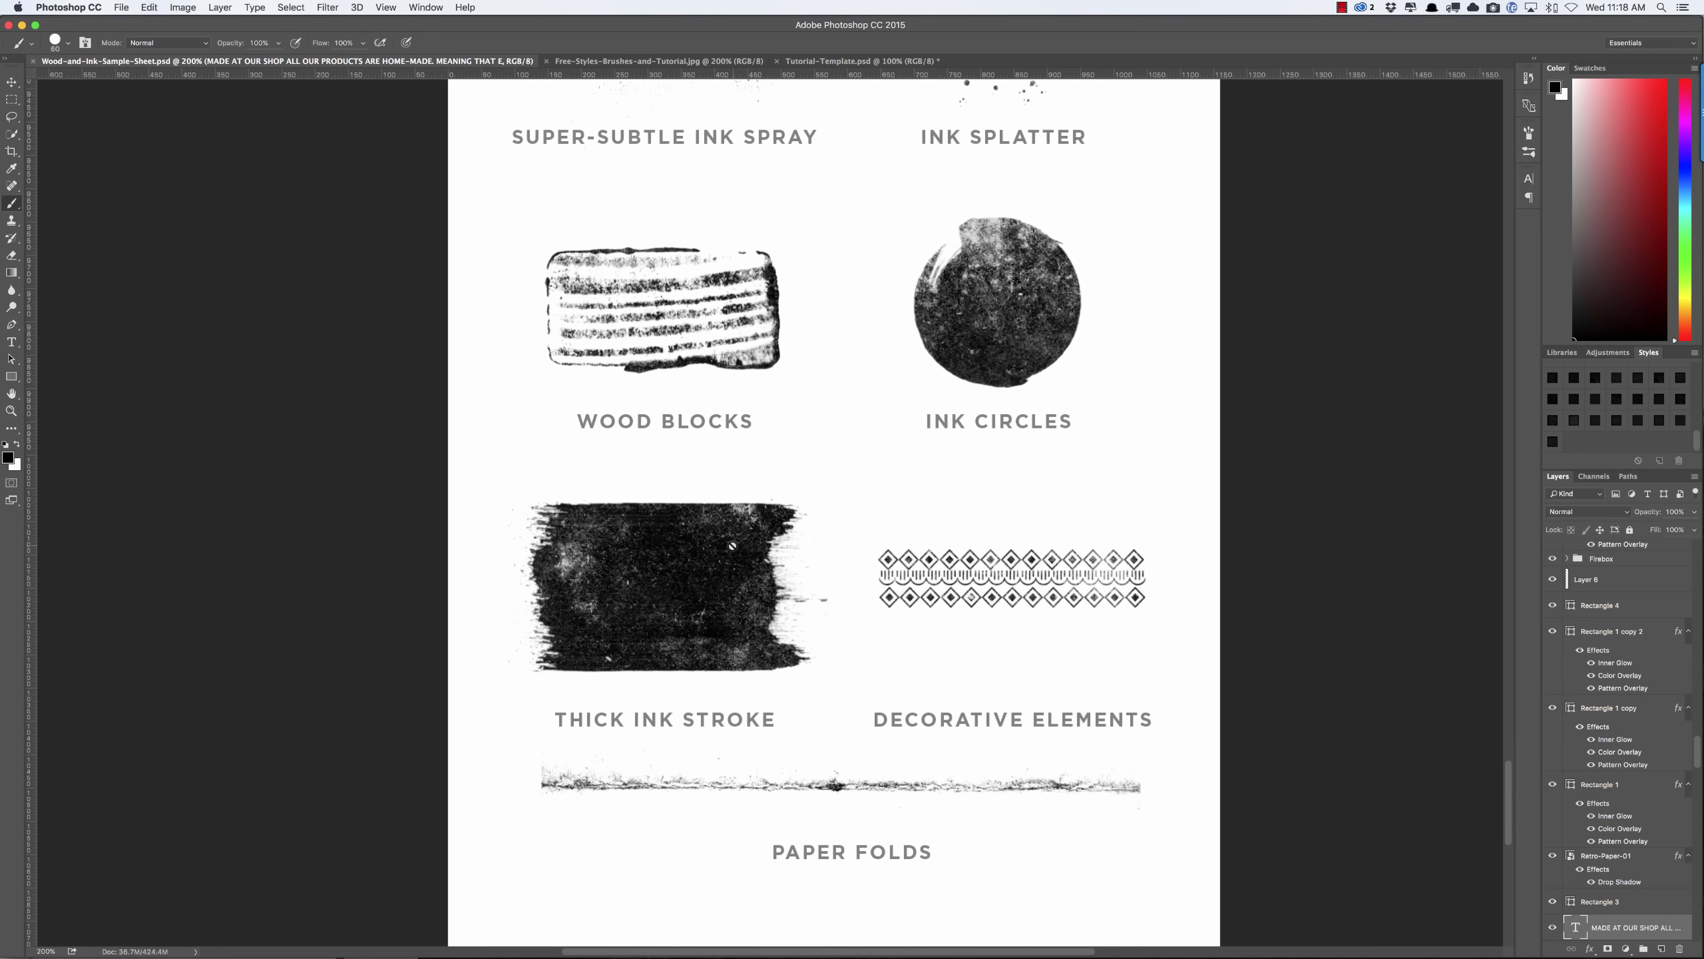
scroll(852, 609, down, 1)
scroll(851, 609, down, 3)
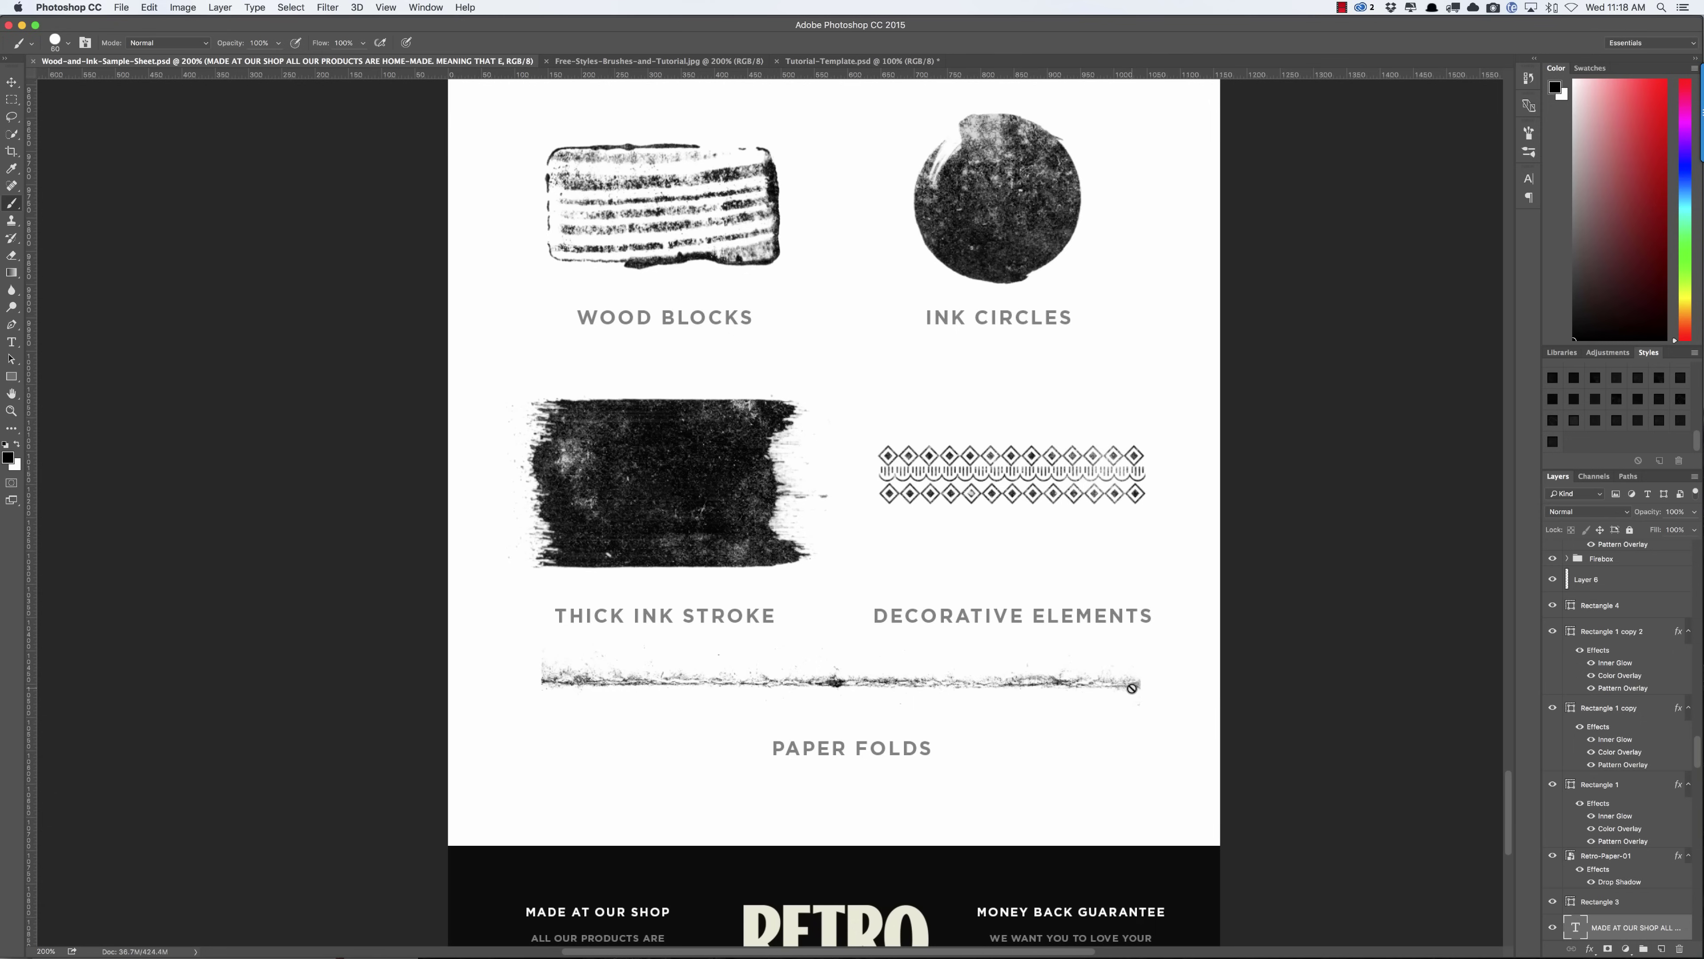
click(585, 62)
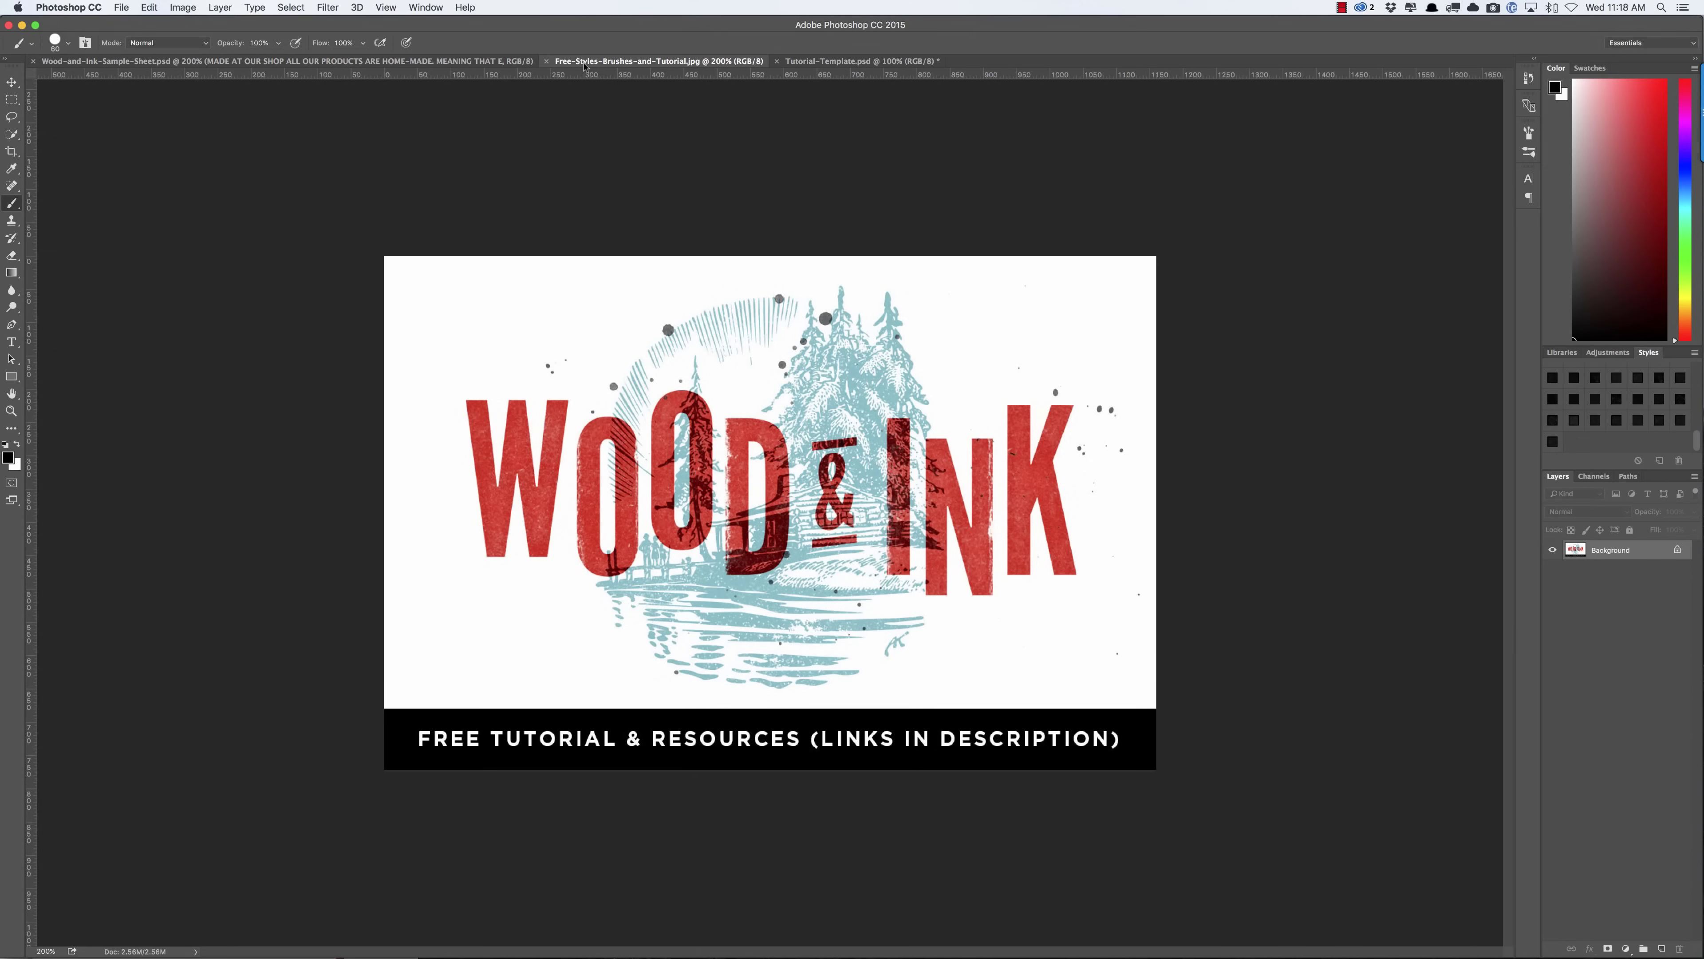
Bring up Chrome's Font Squirrel League Gothic page, then move on to another application.
key(super+Tab)
key(super+Tab)
key(super+Tab)
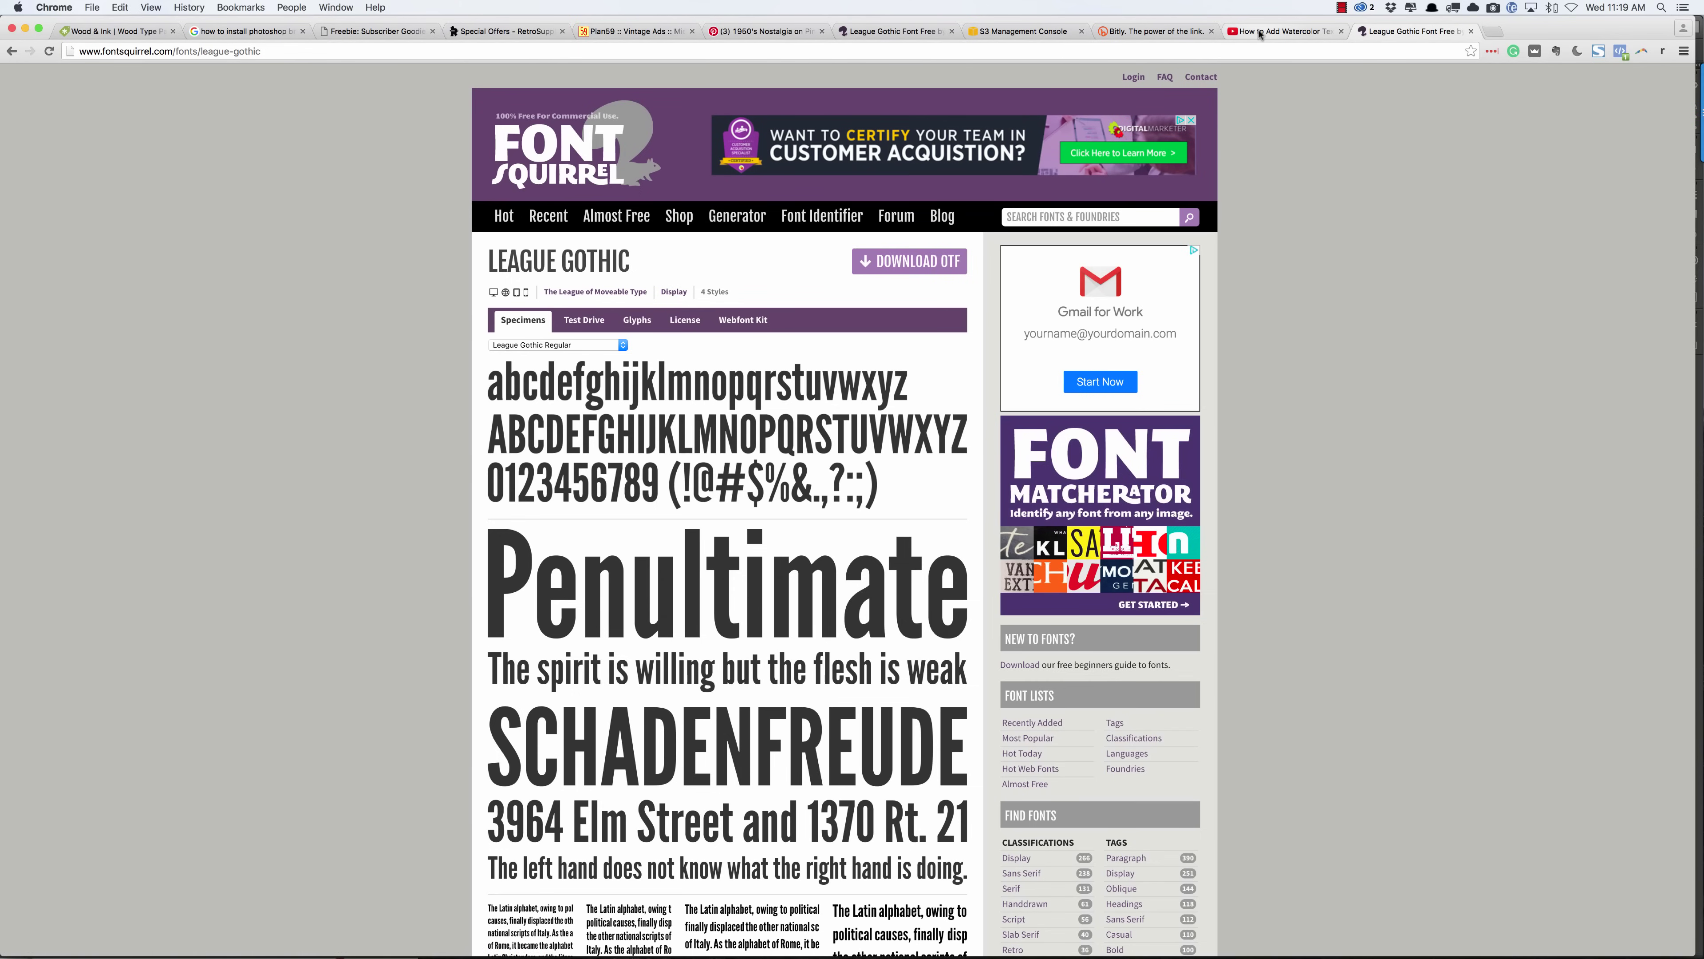
key(super+Tab)
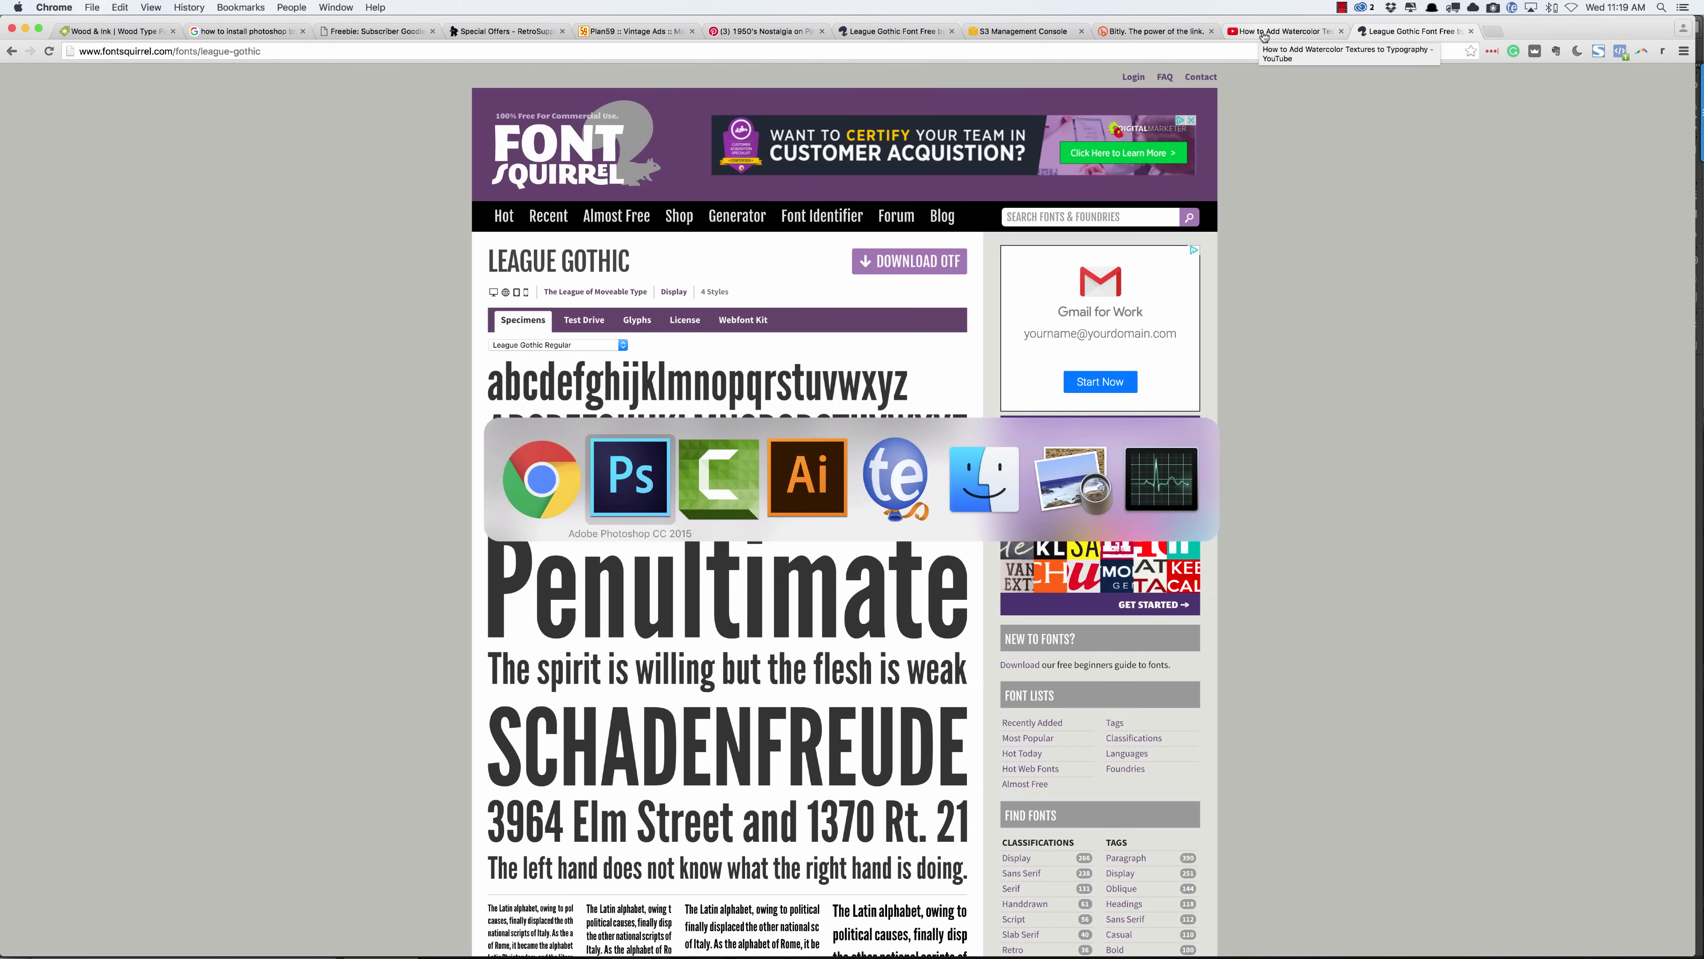
In Illustrator, marquee-select and copy all the WOOD & INK letter shapes, then return to Photoshop.
key(super+Tab)
key(super+Tab)
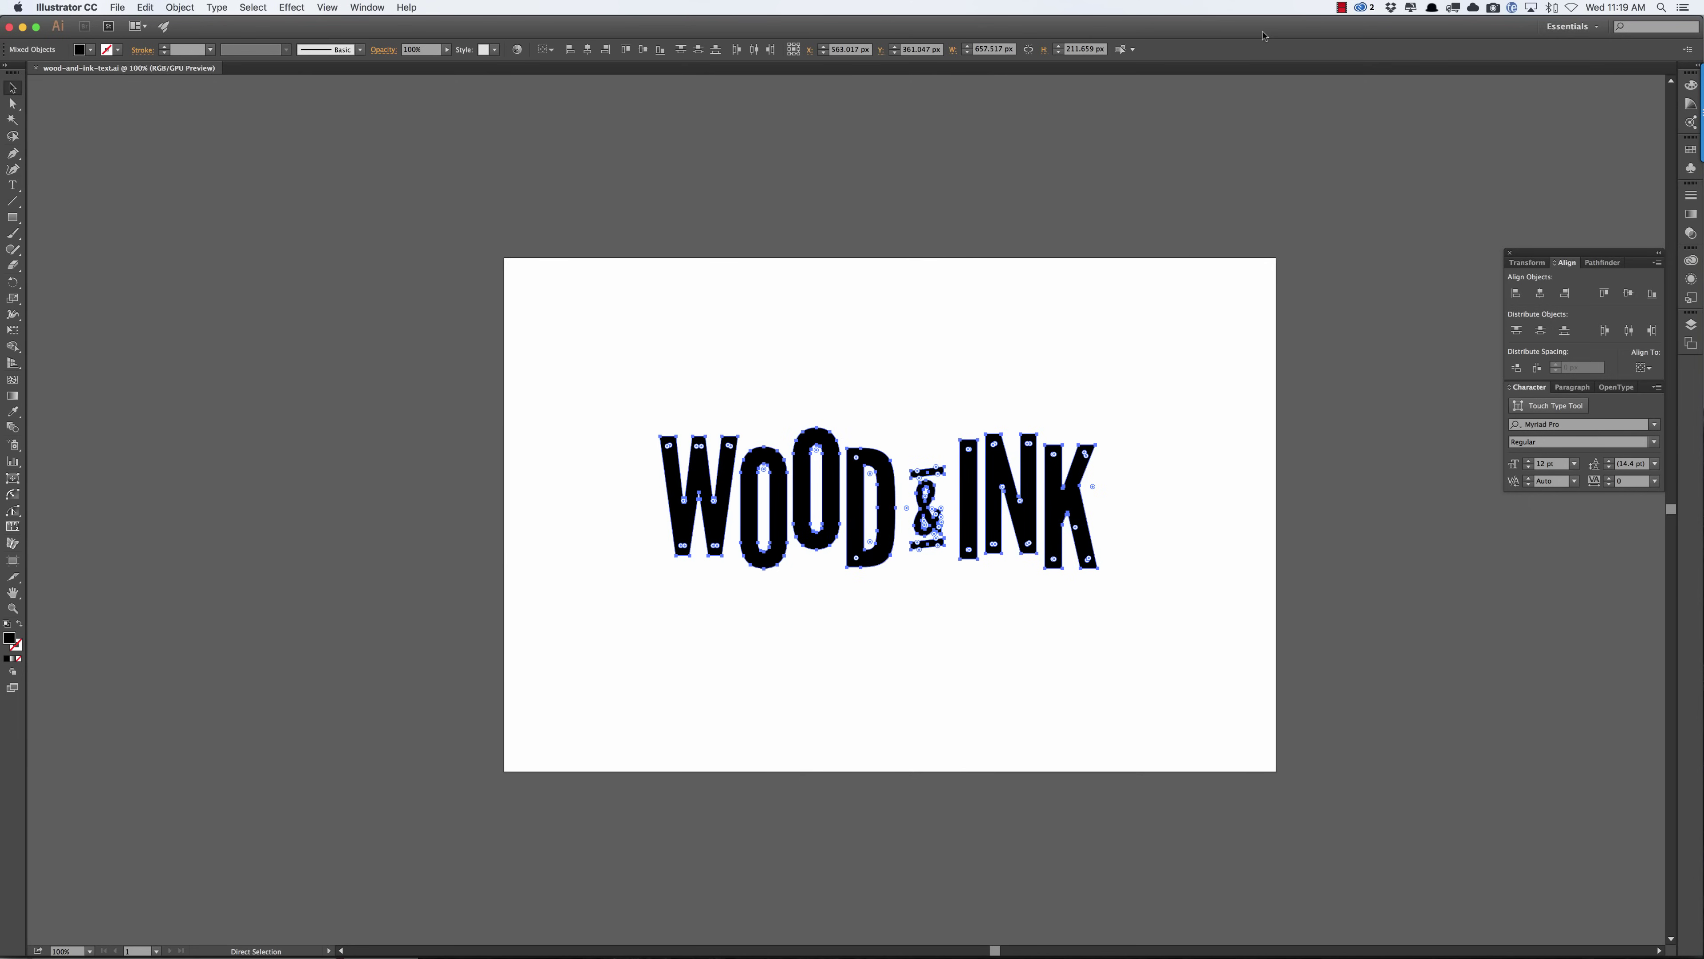
key(v)
click(792, 238)
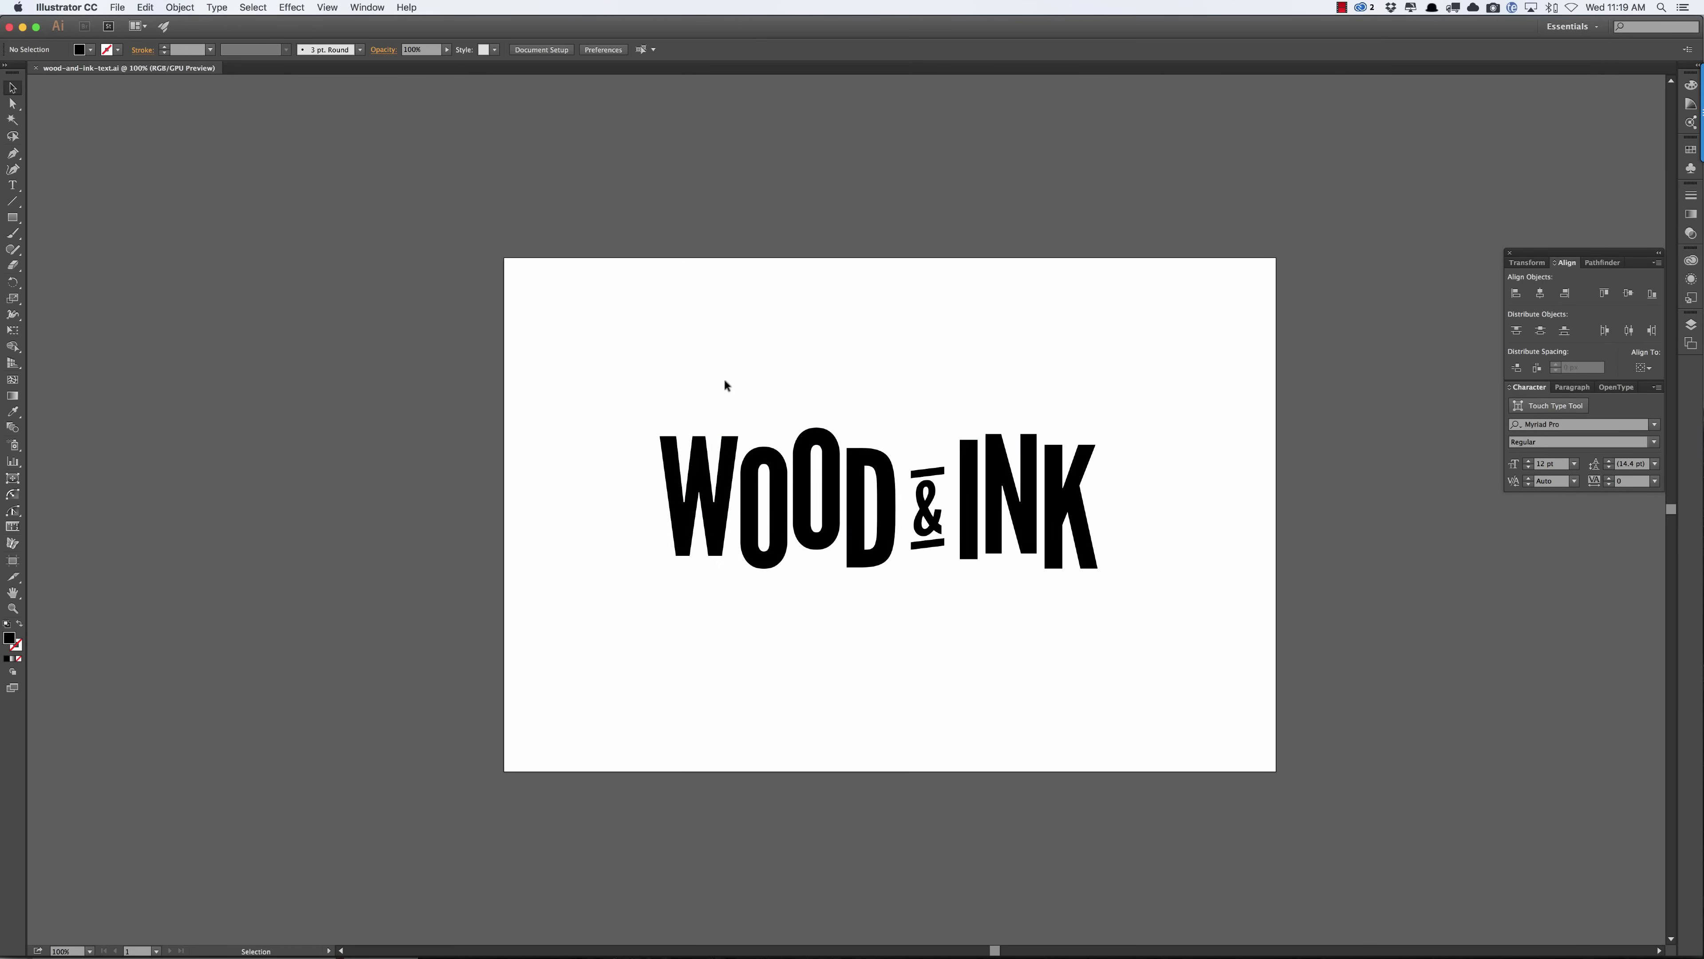
mouse_move(628, 374)
mouse_down()
mouse_move(1186, 605)
mouse_move(1135, 624)
mouse_up()
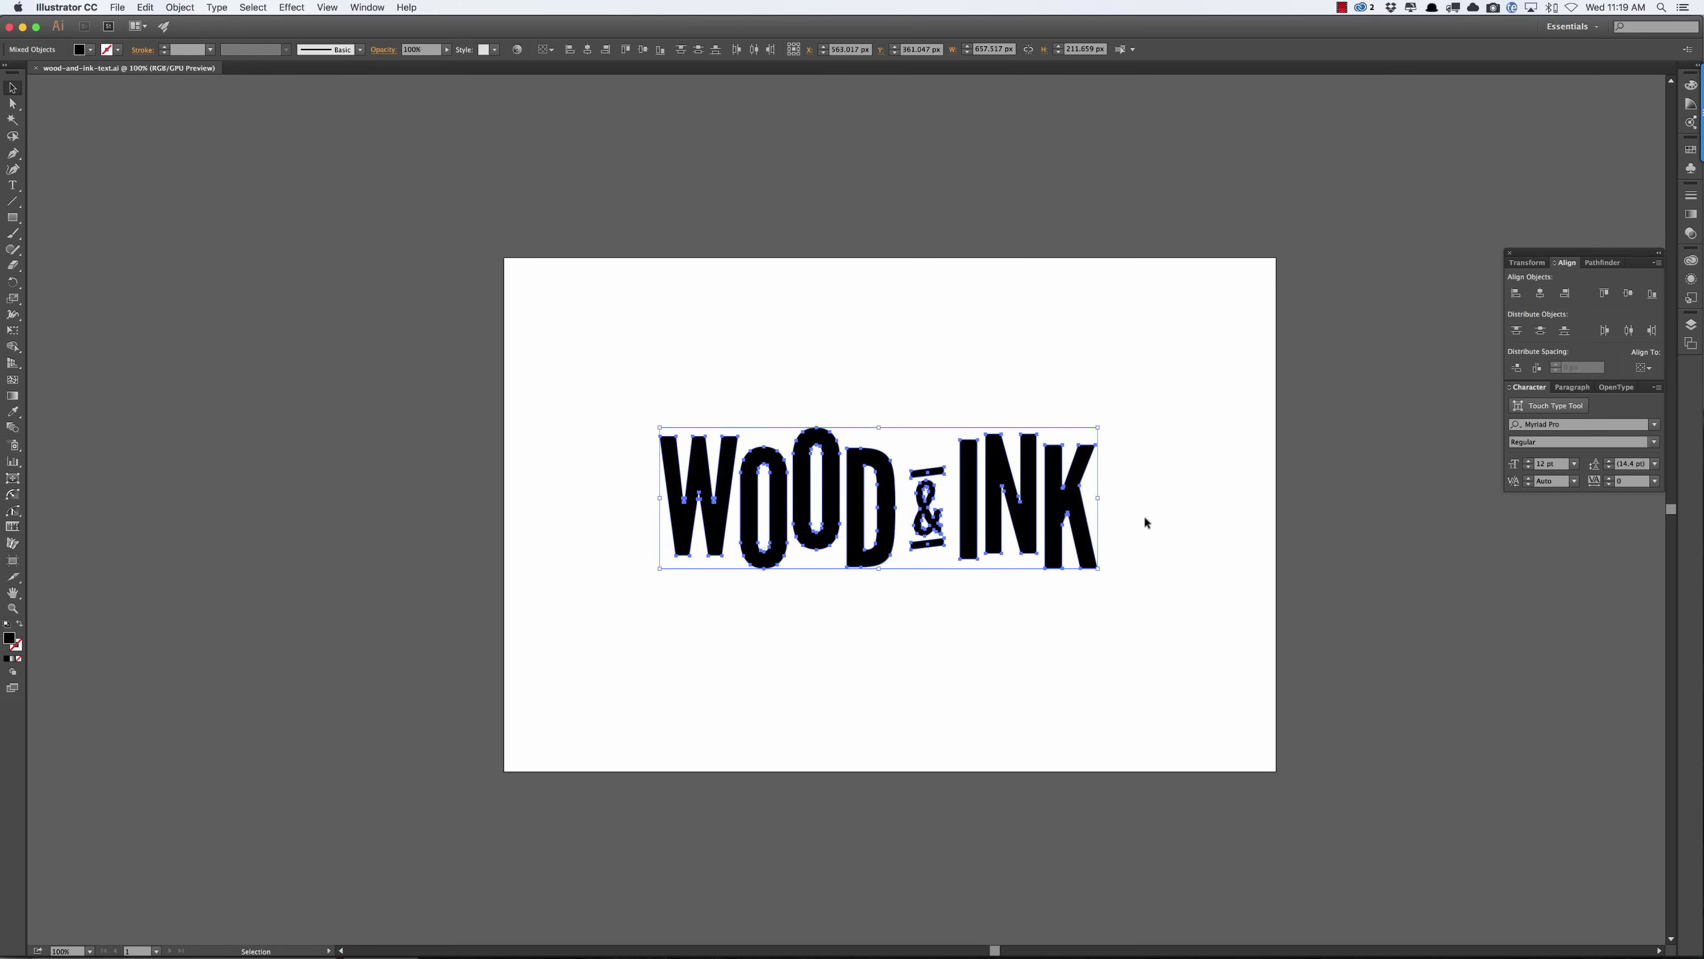
key(a)
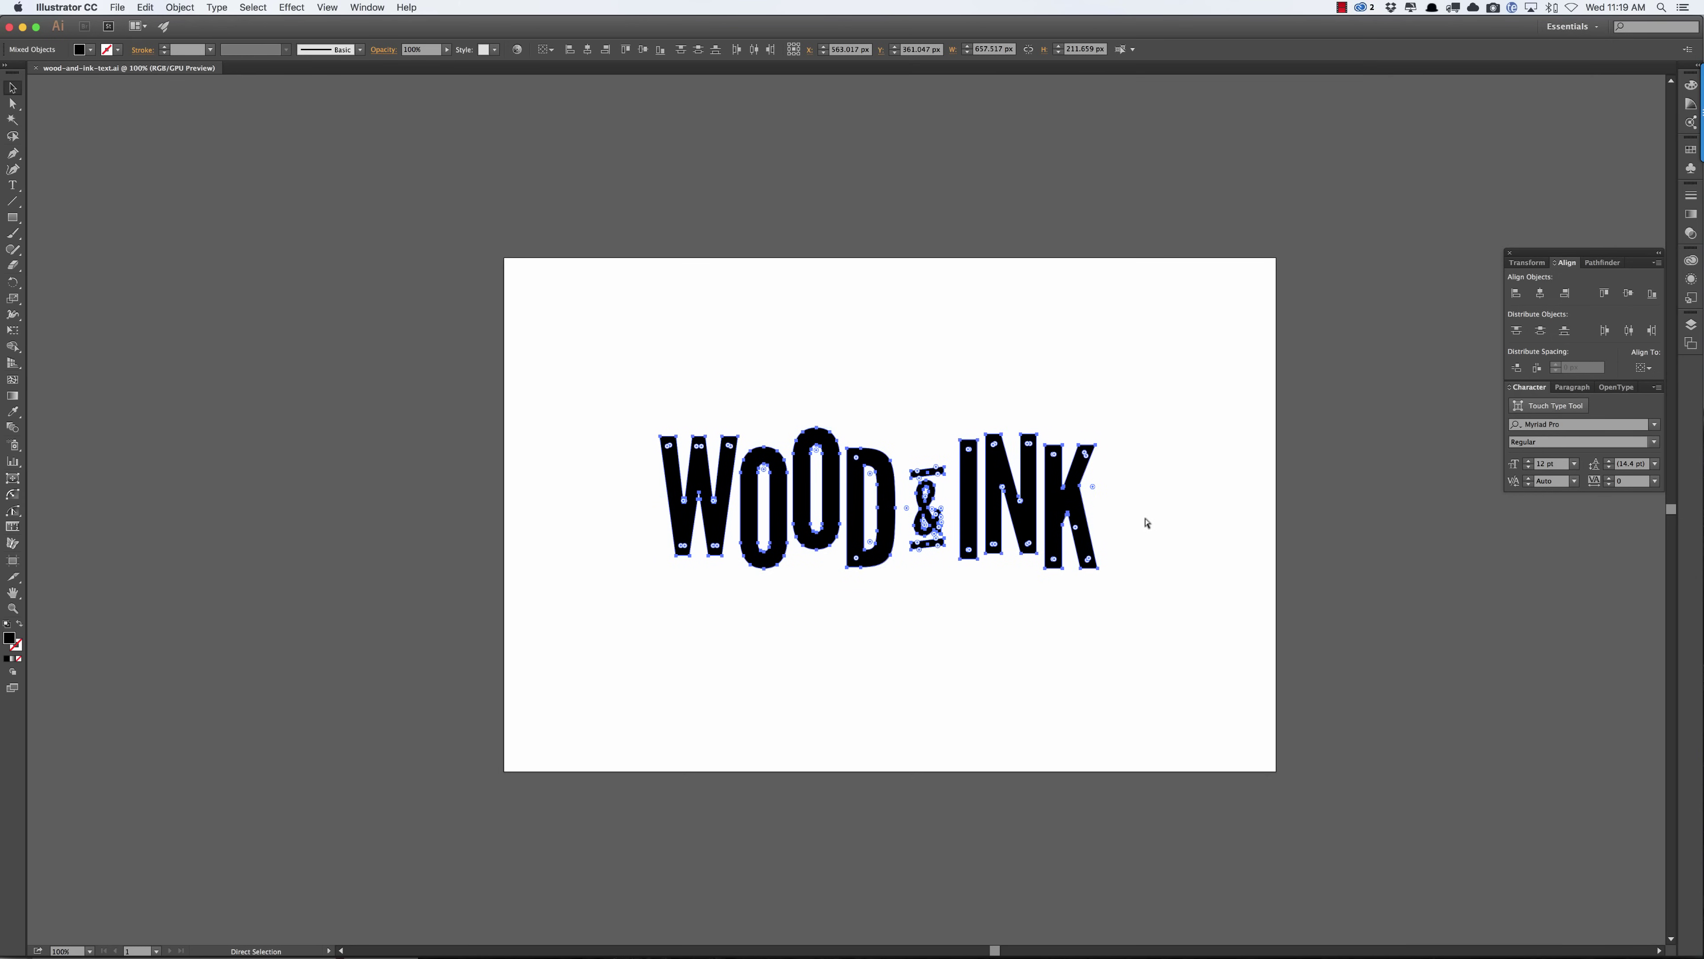
key(super+Tab)
key(super+Tab)
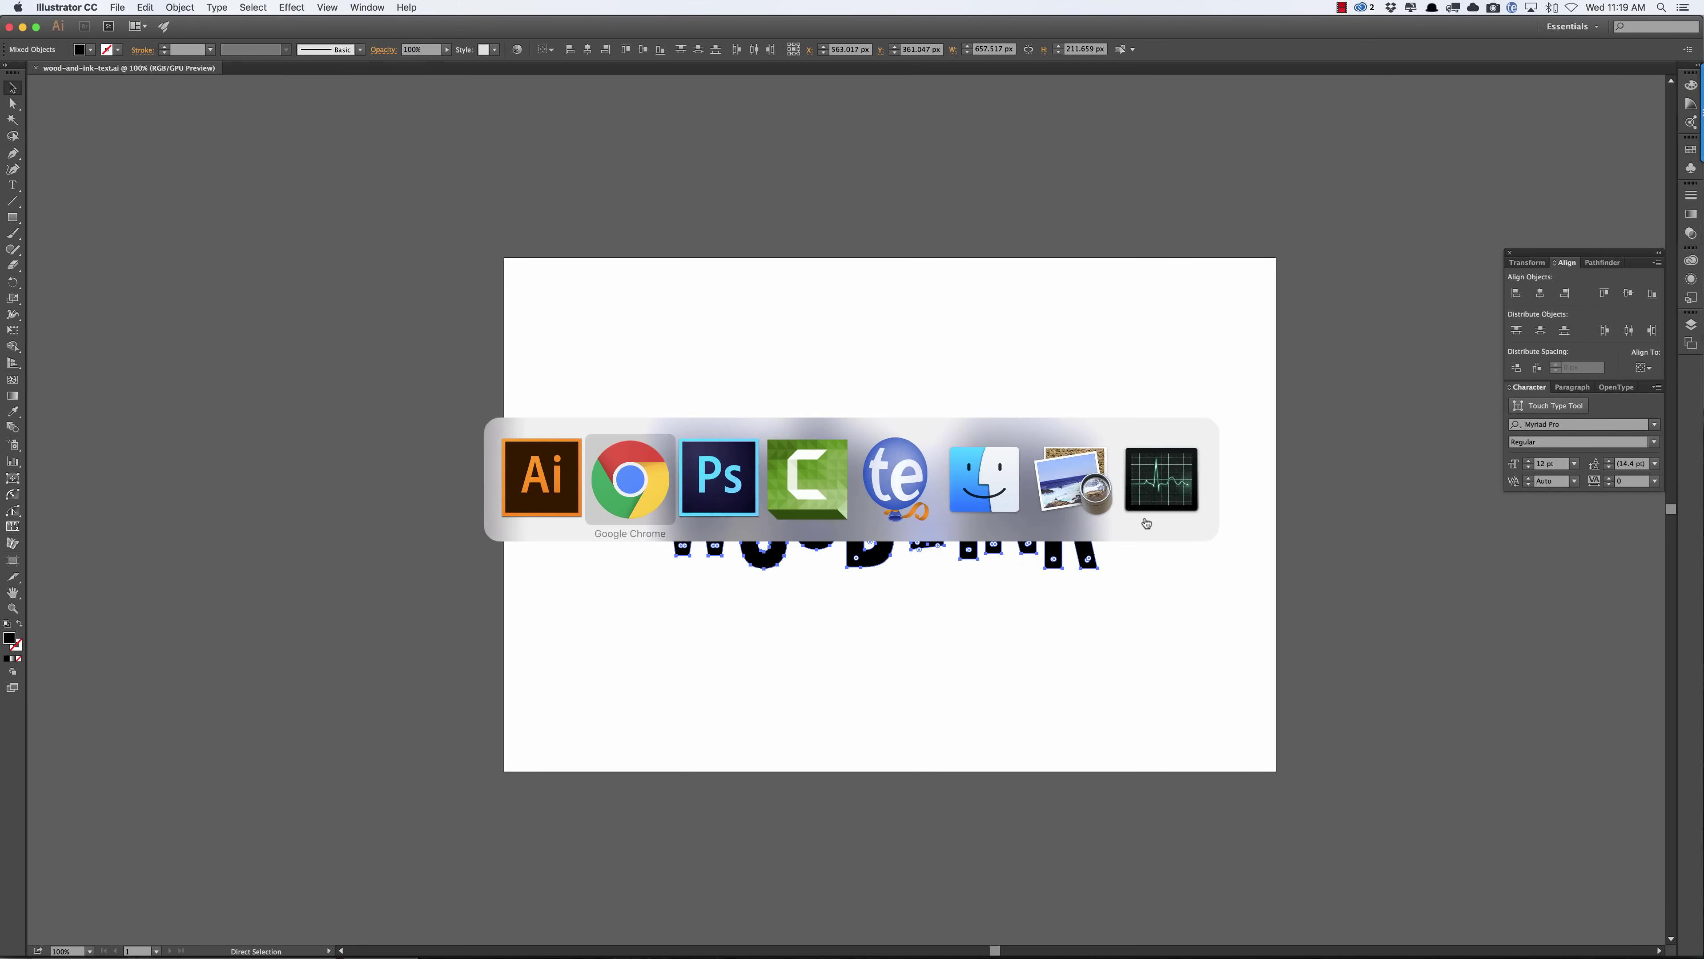
Paste the lettering into Tutorial-Template.psd as pixels and scale it down slightly about its centre.
key(ctrl+Tab)
key(super+v)
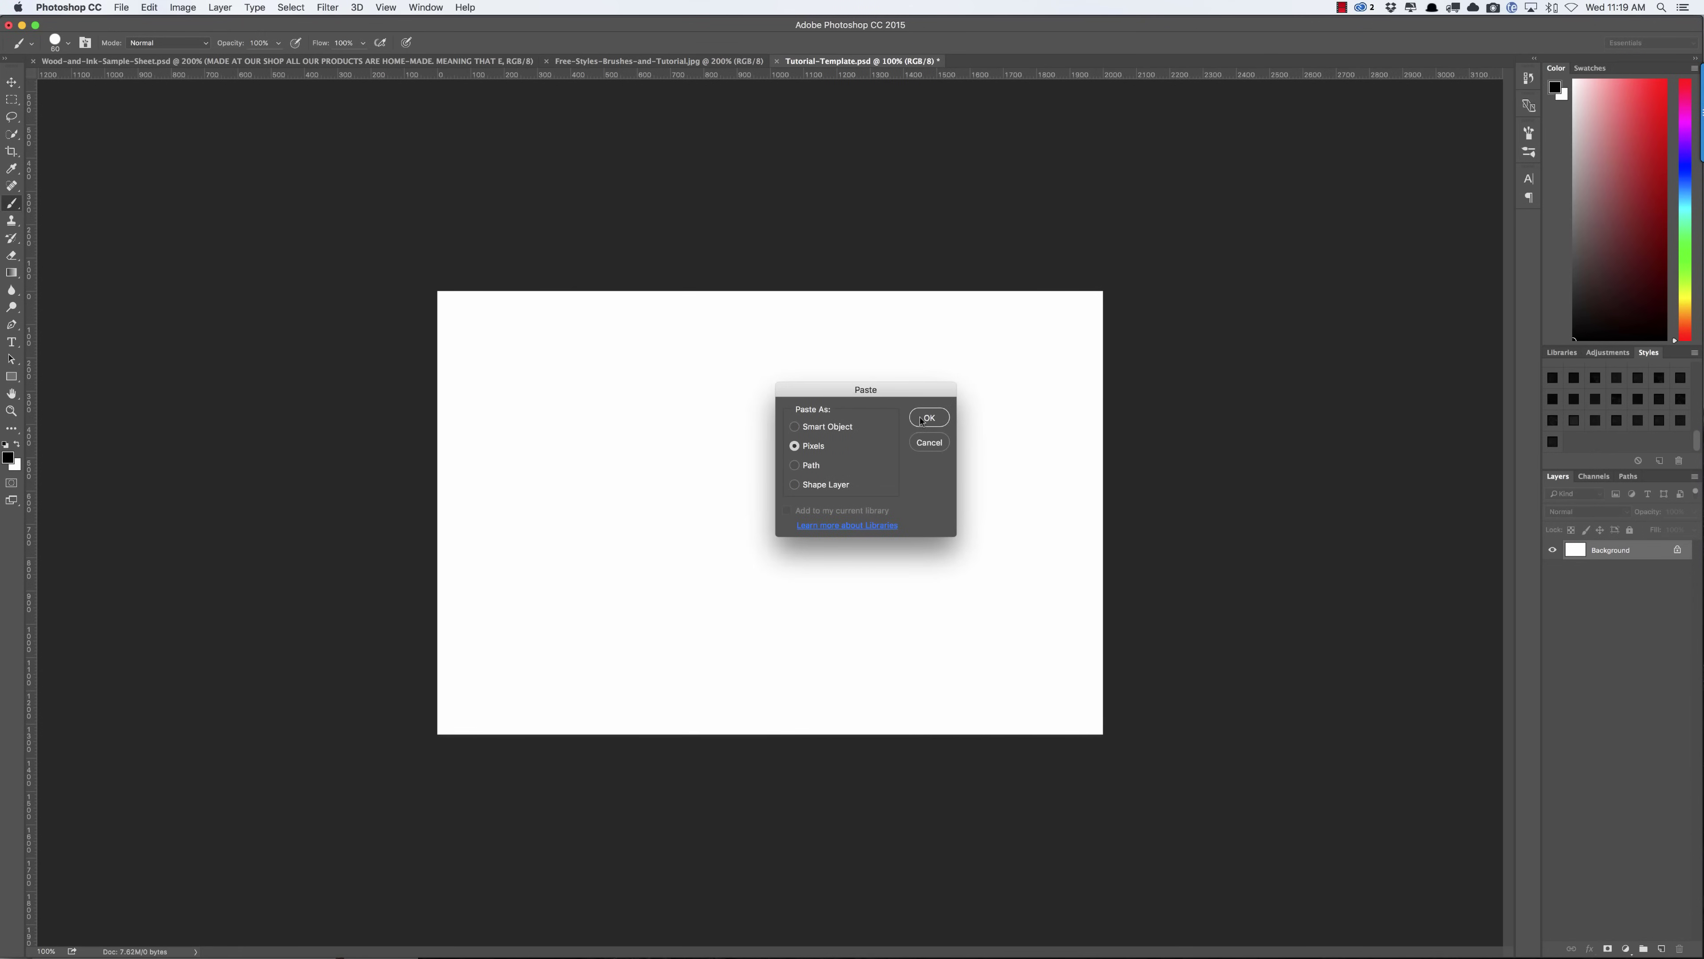
click(926, 419)
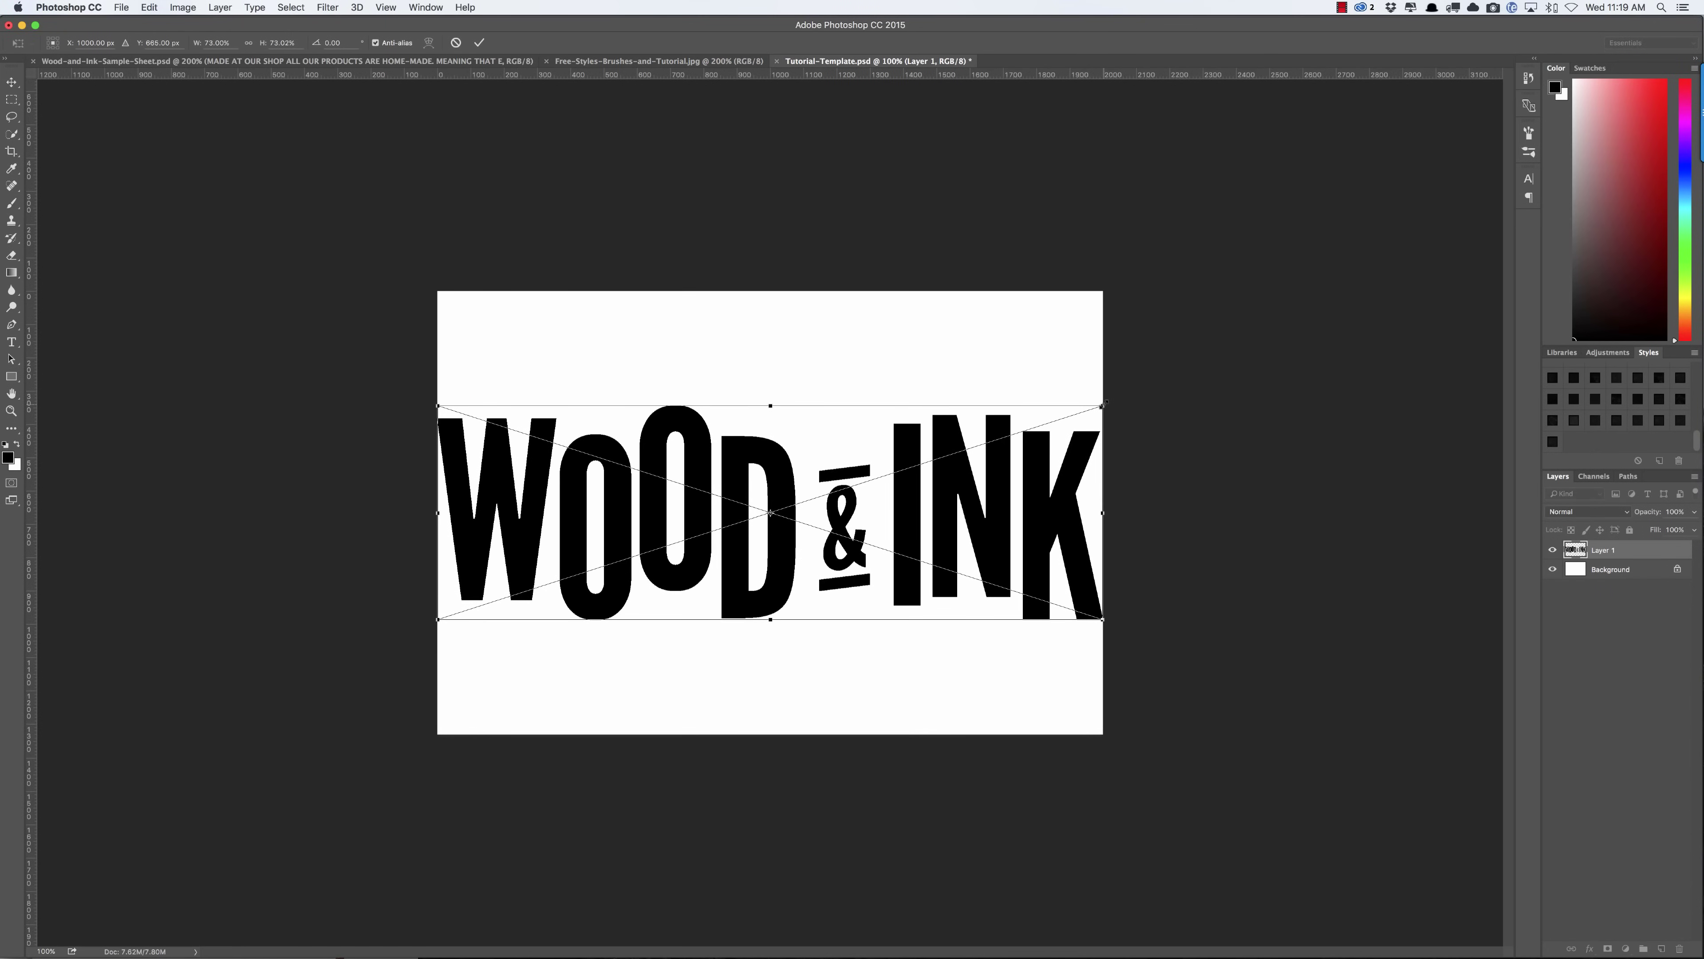
drag(1105, 403, 1034, 449)
key(Return)
key(b)
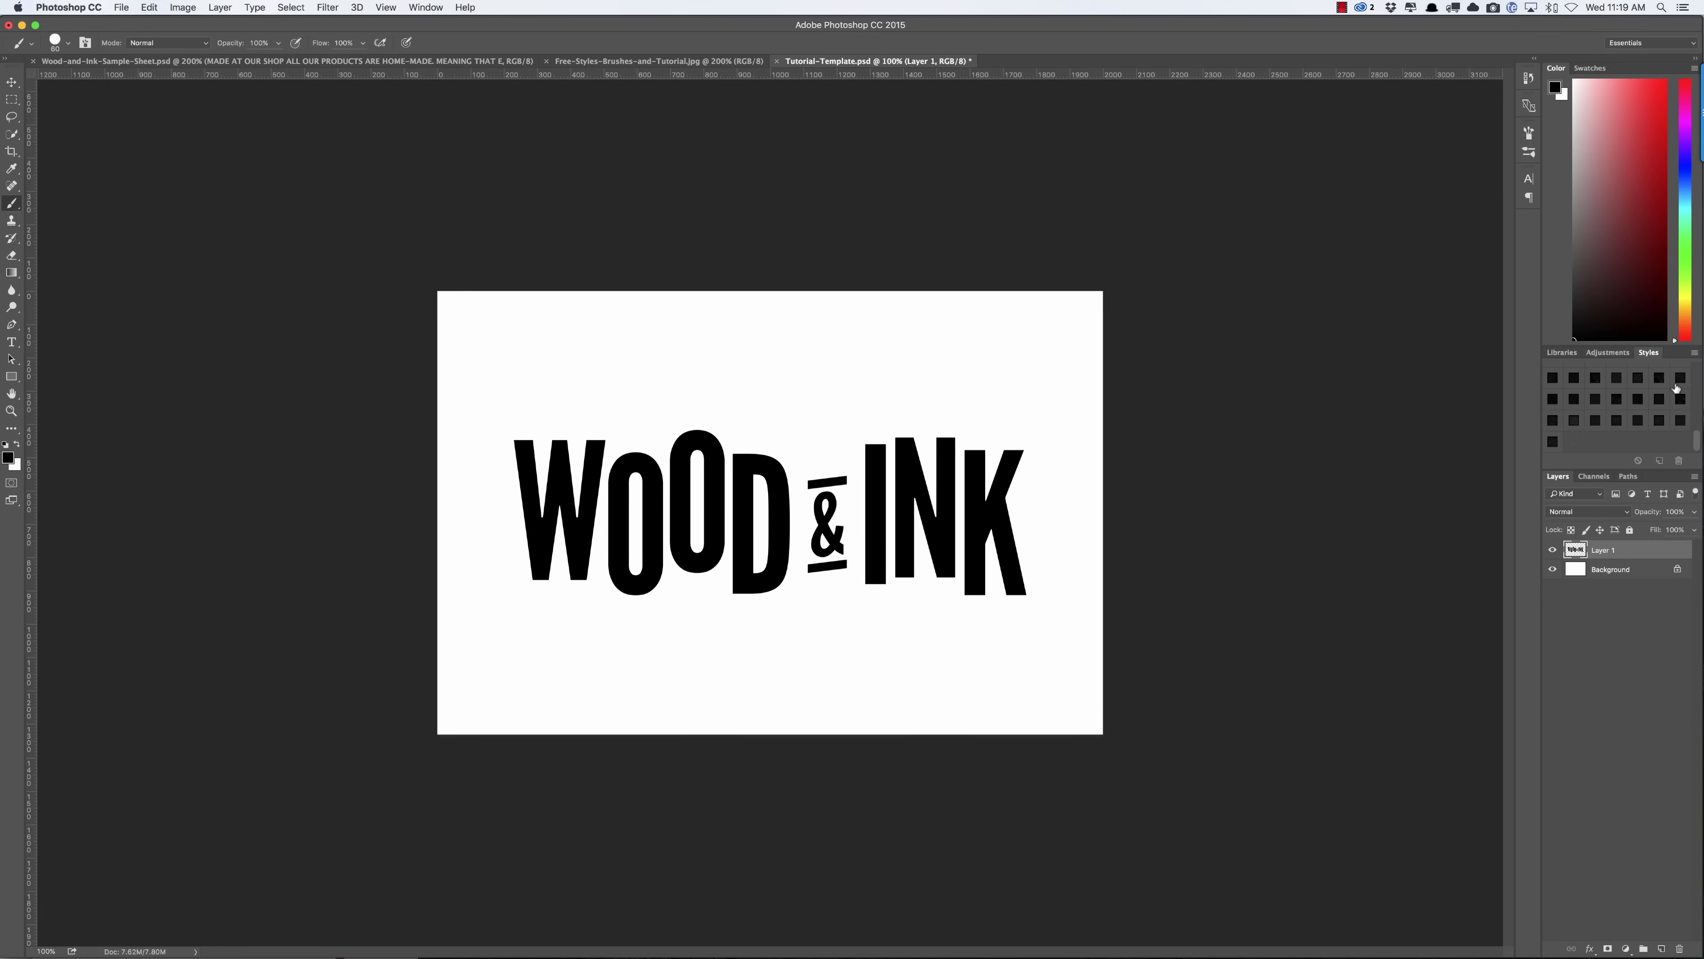
Load the Wood-and-Ink-Style-Sample.asl style set through the Styles panel's Load Styles option.
click(1694, 353)
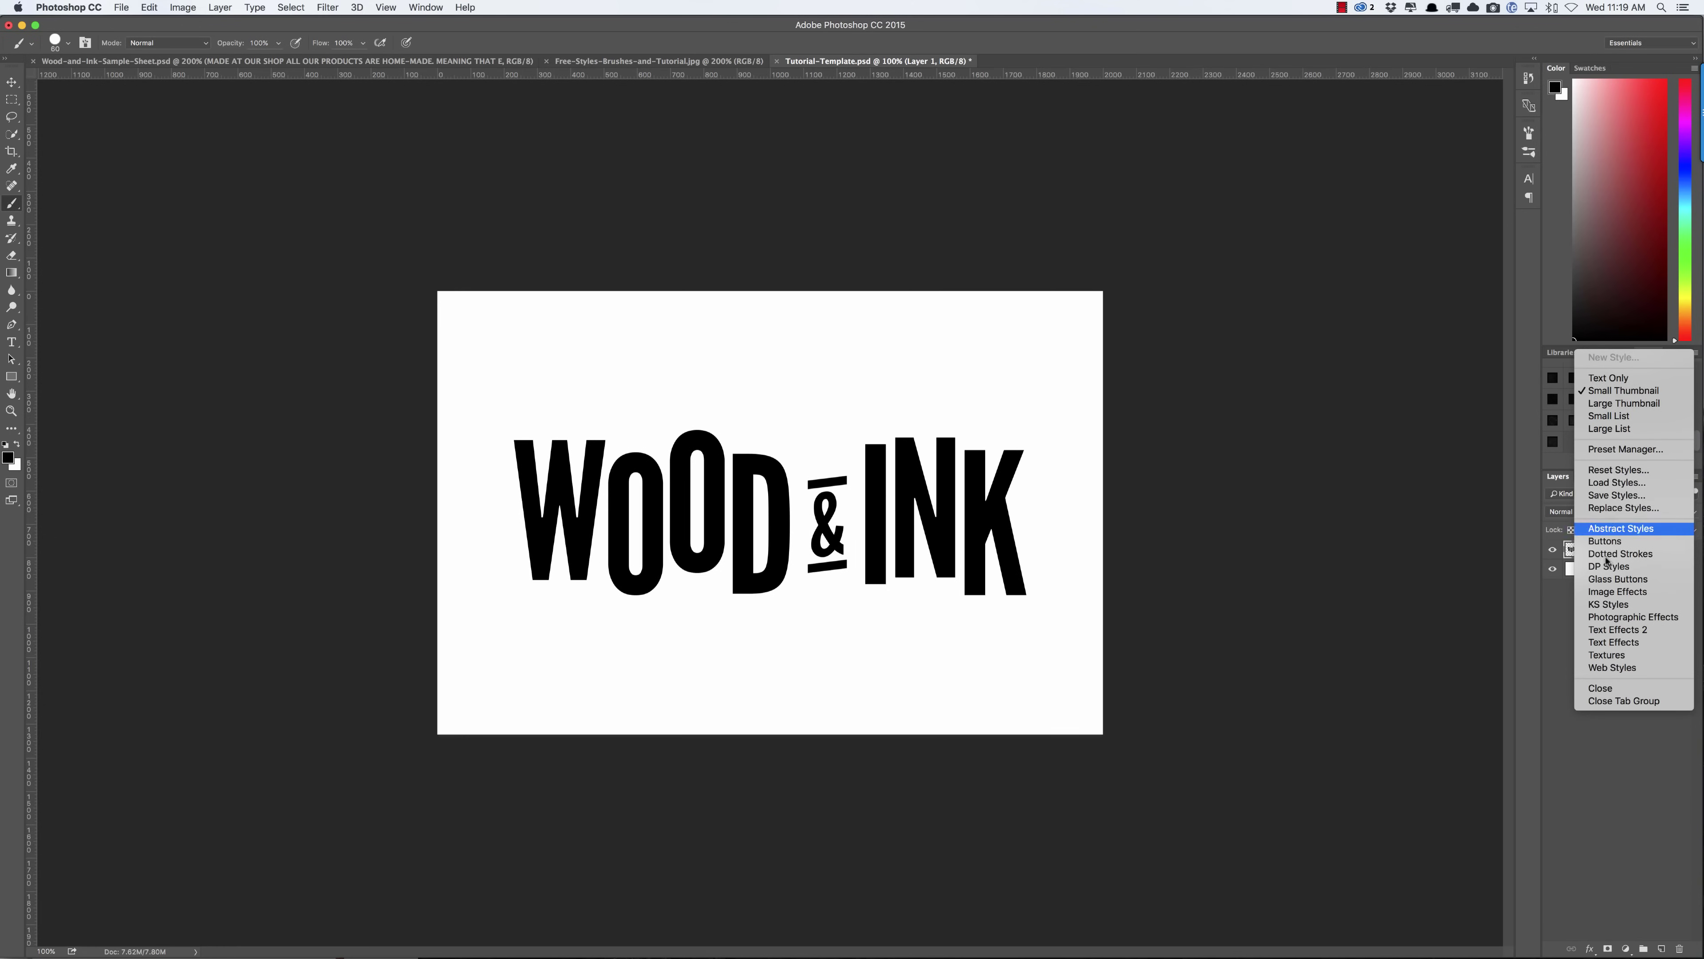
click(1640, 363)
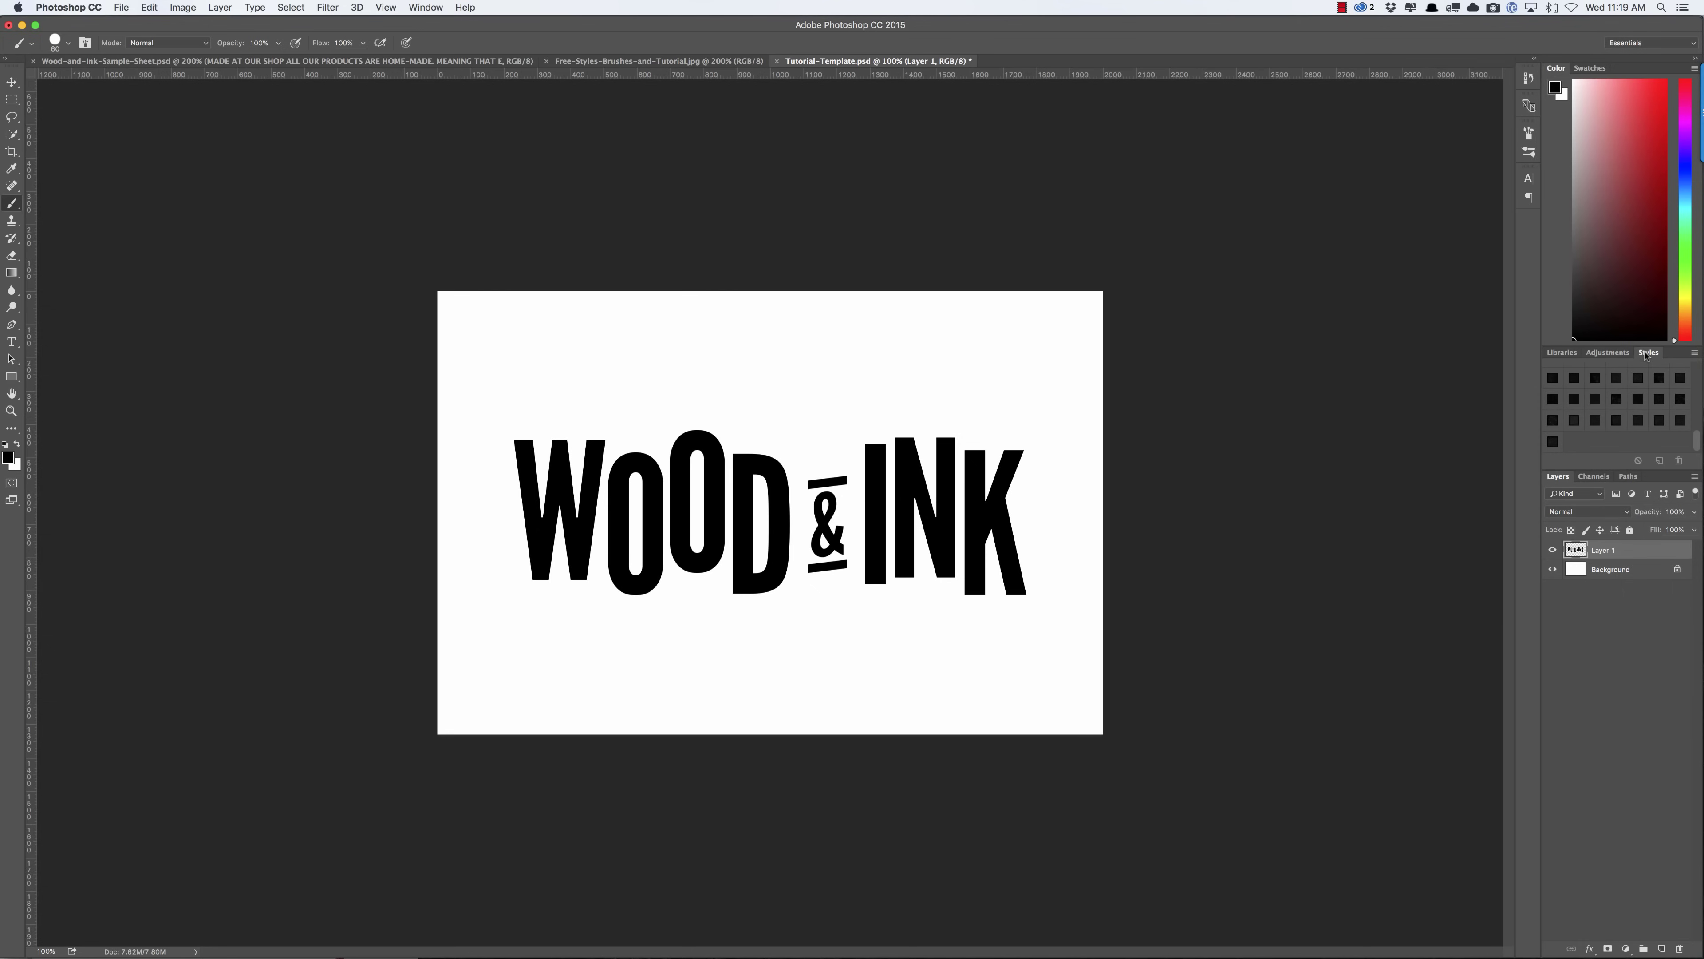
click(429, 8)
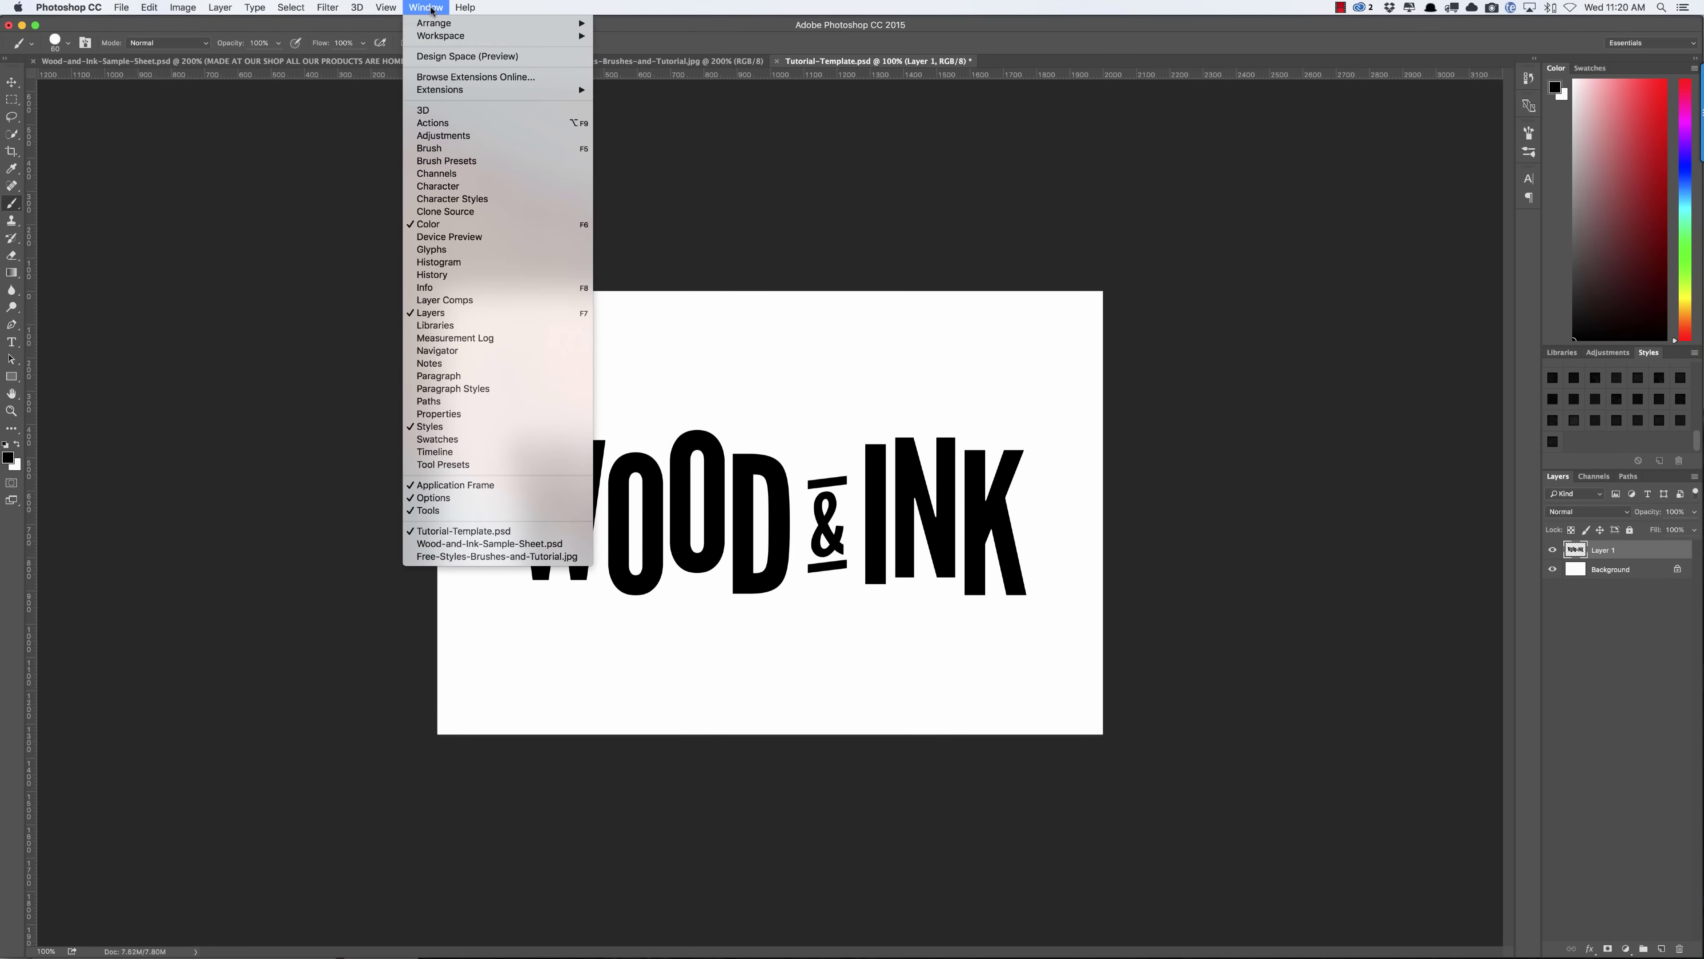
click(432, 8)
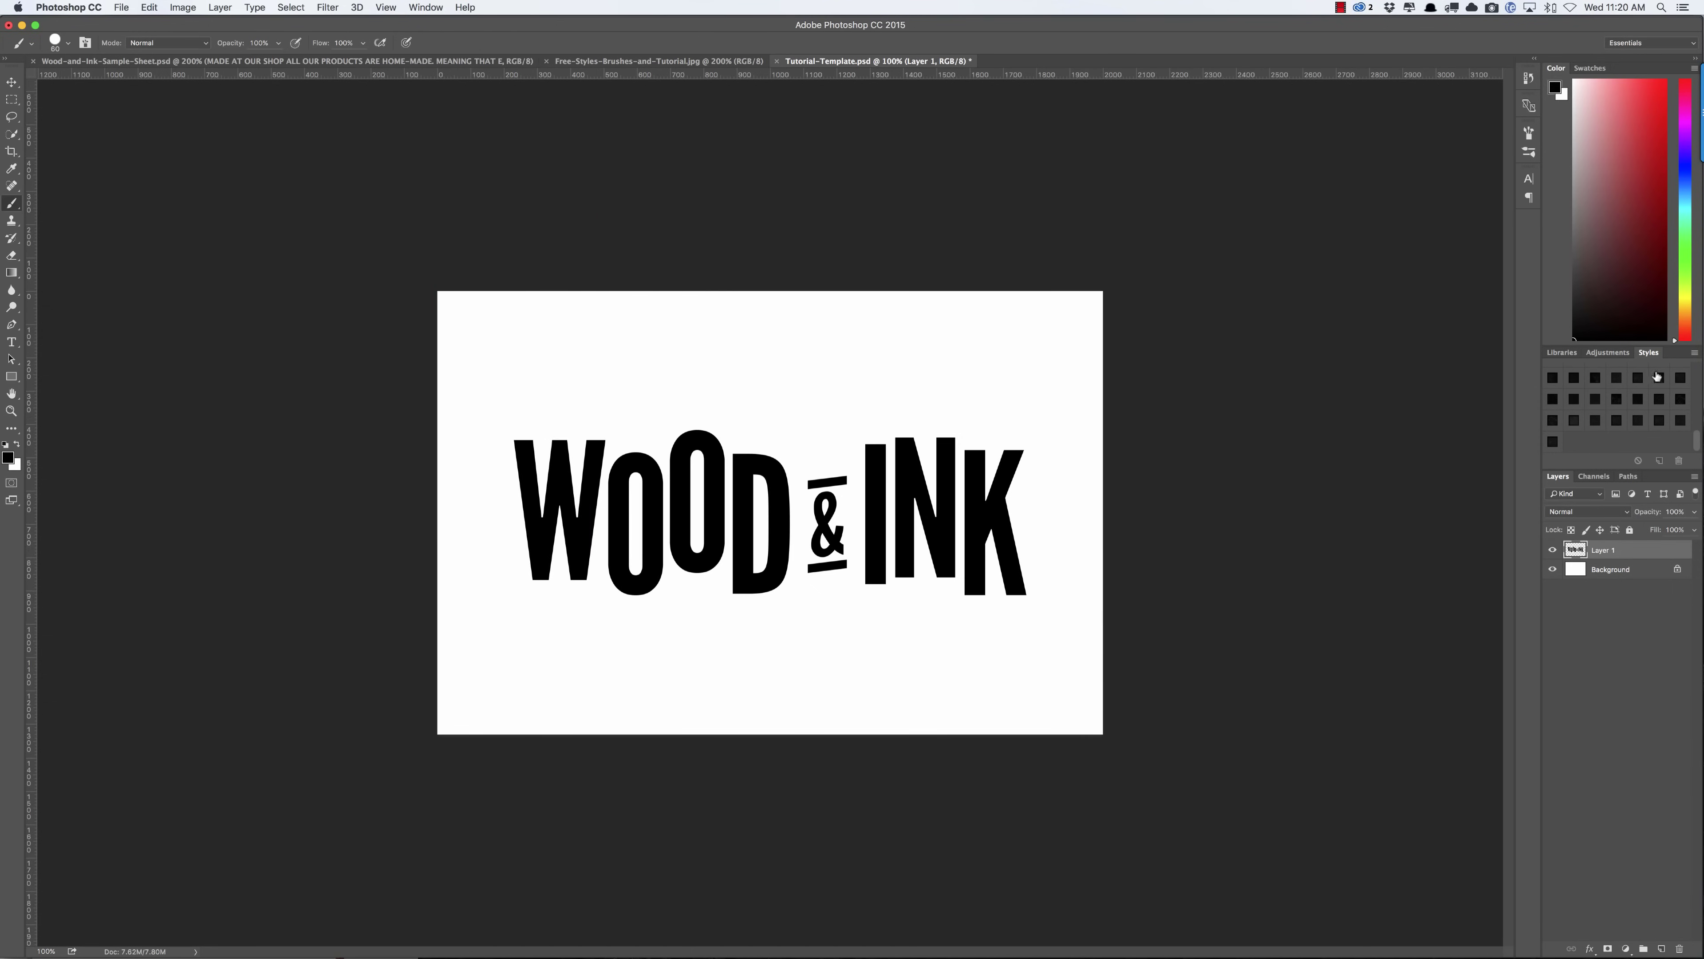
click(1694, 352)
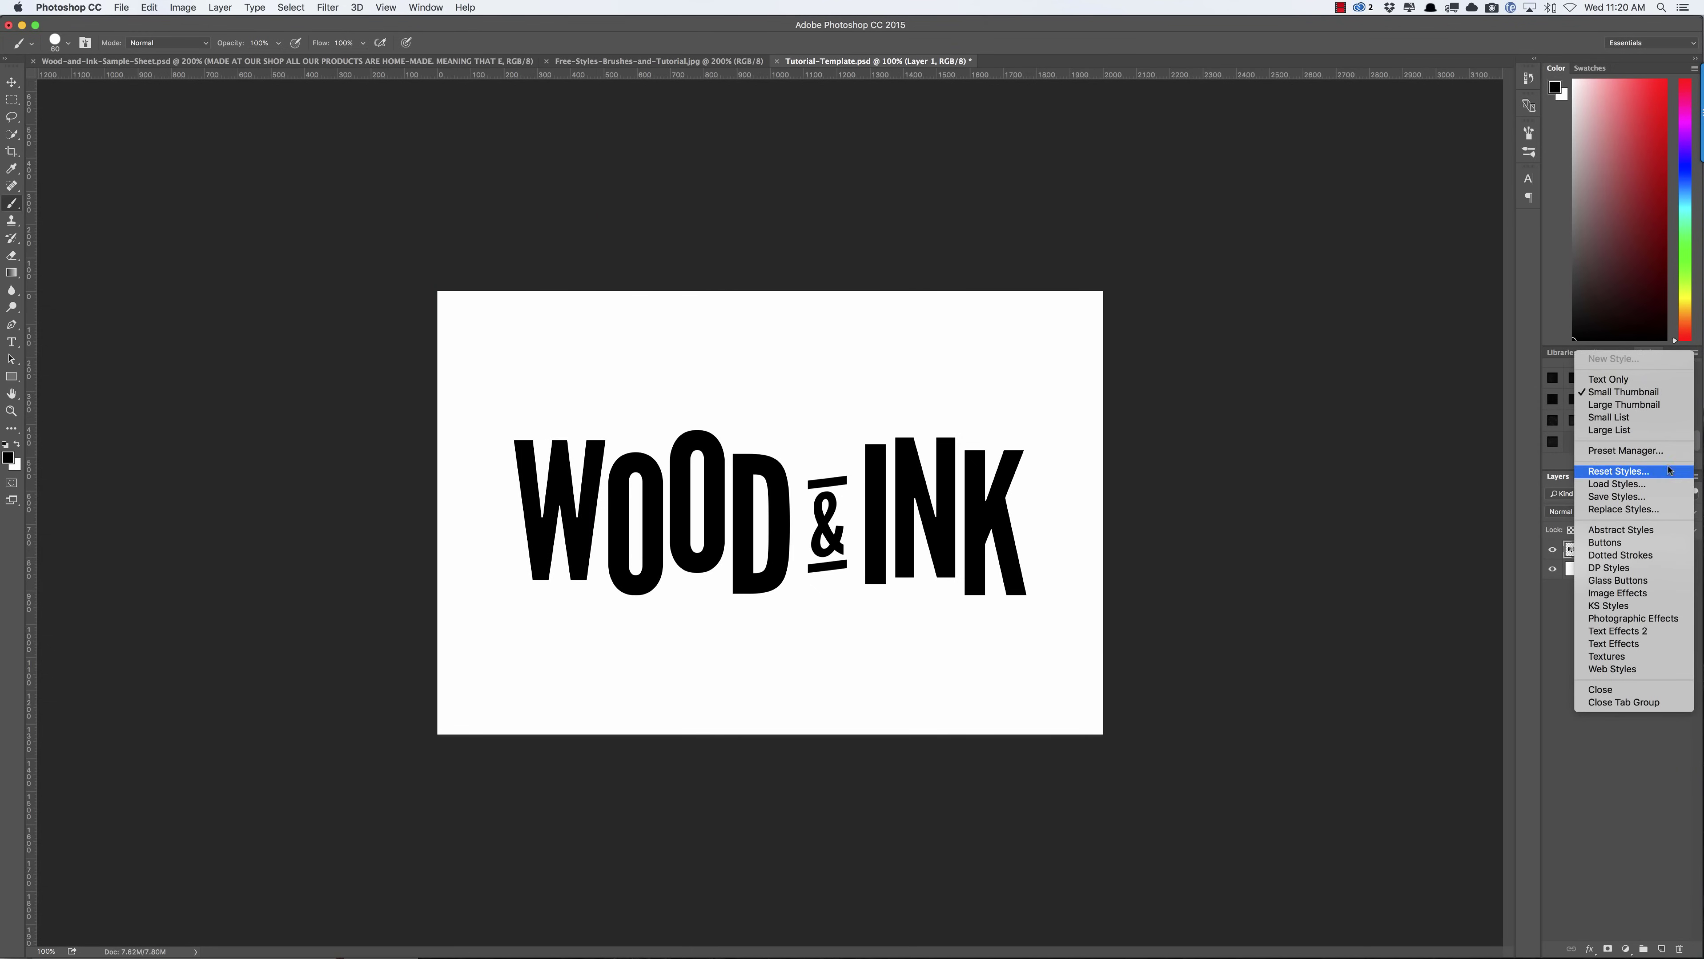
click(1669, 483)
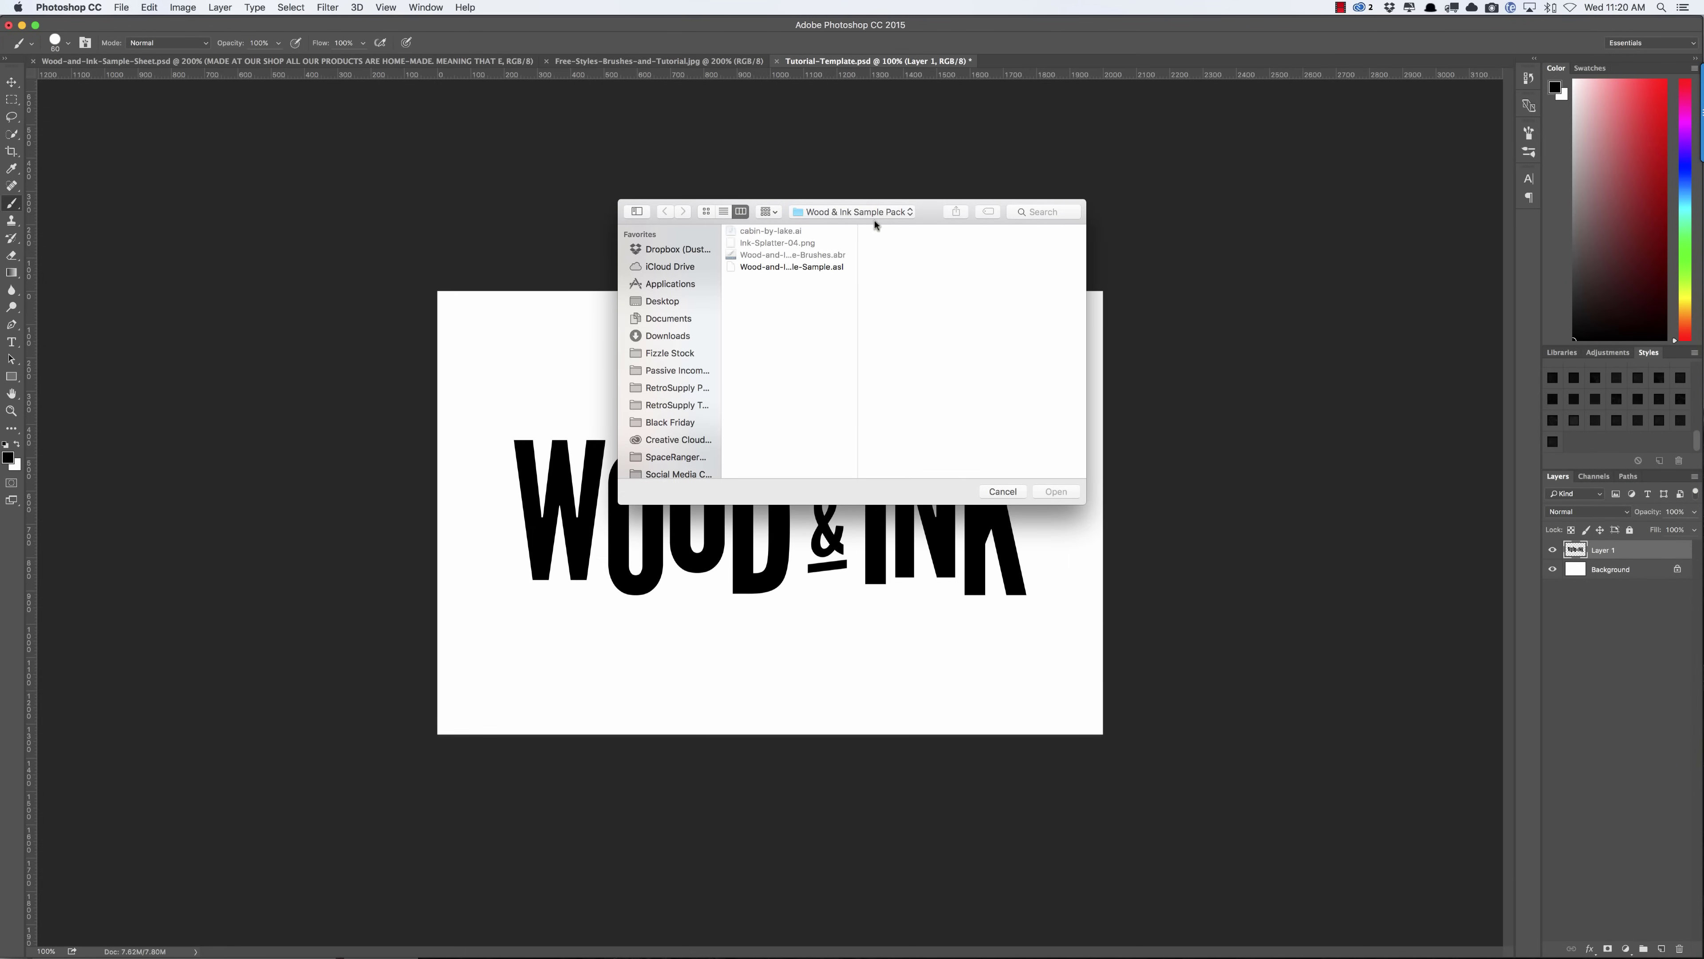
click(781, 267)
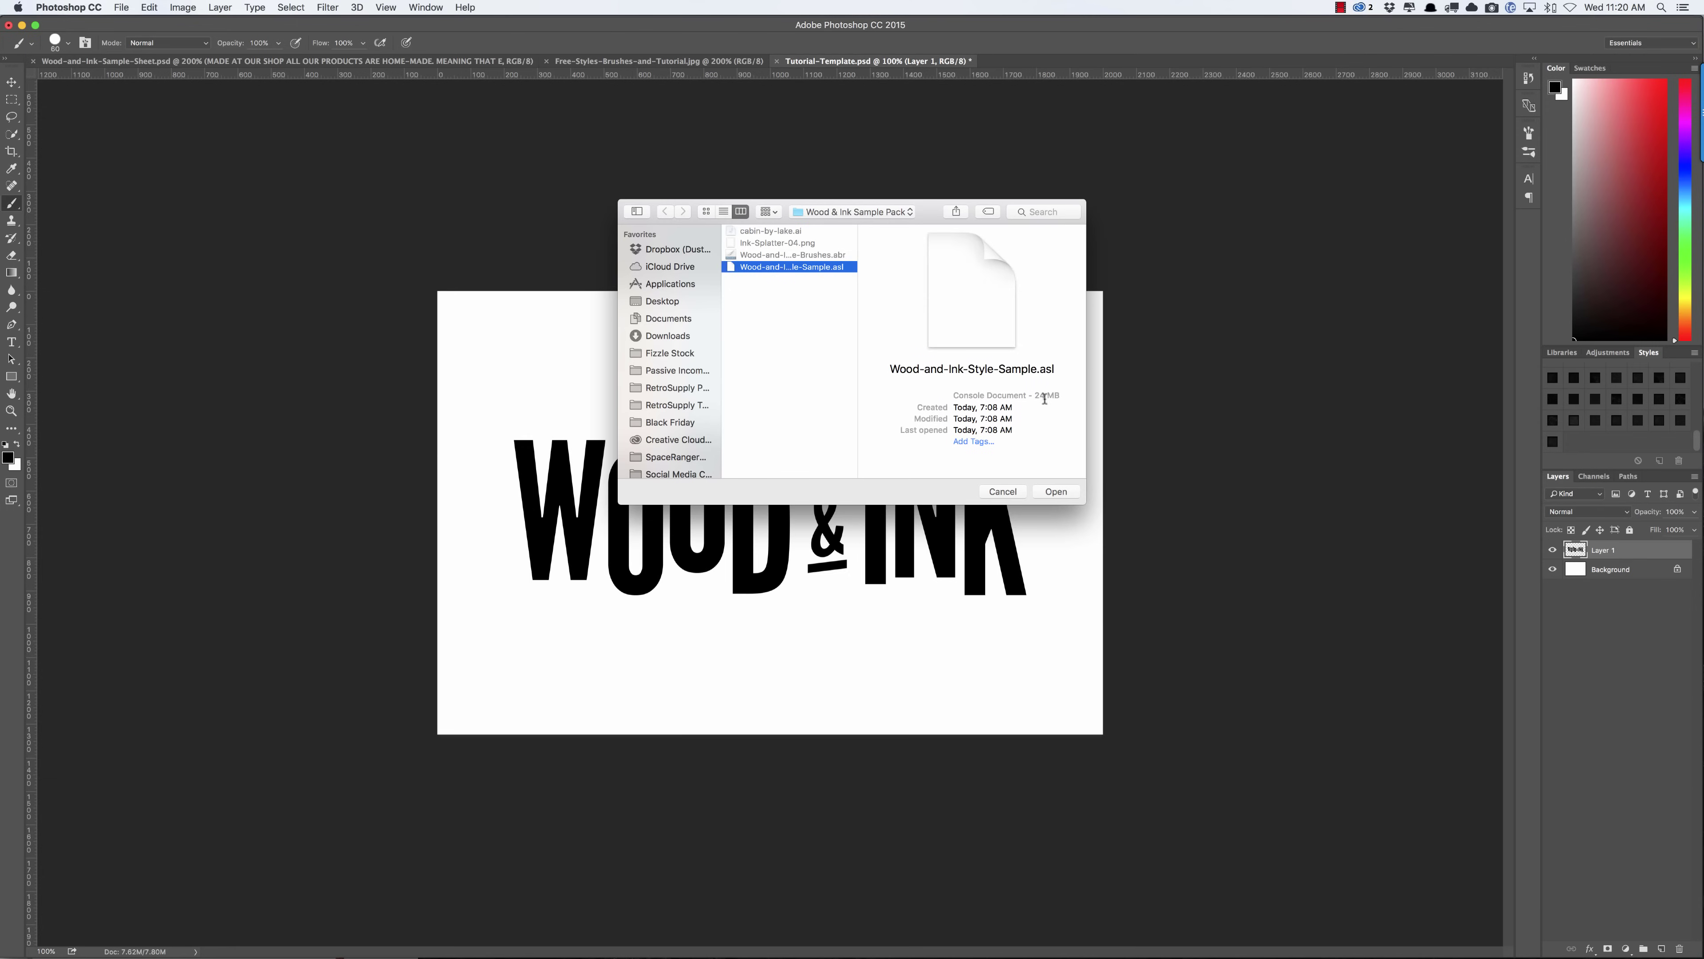
click(1055, 492)
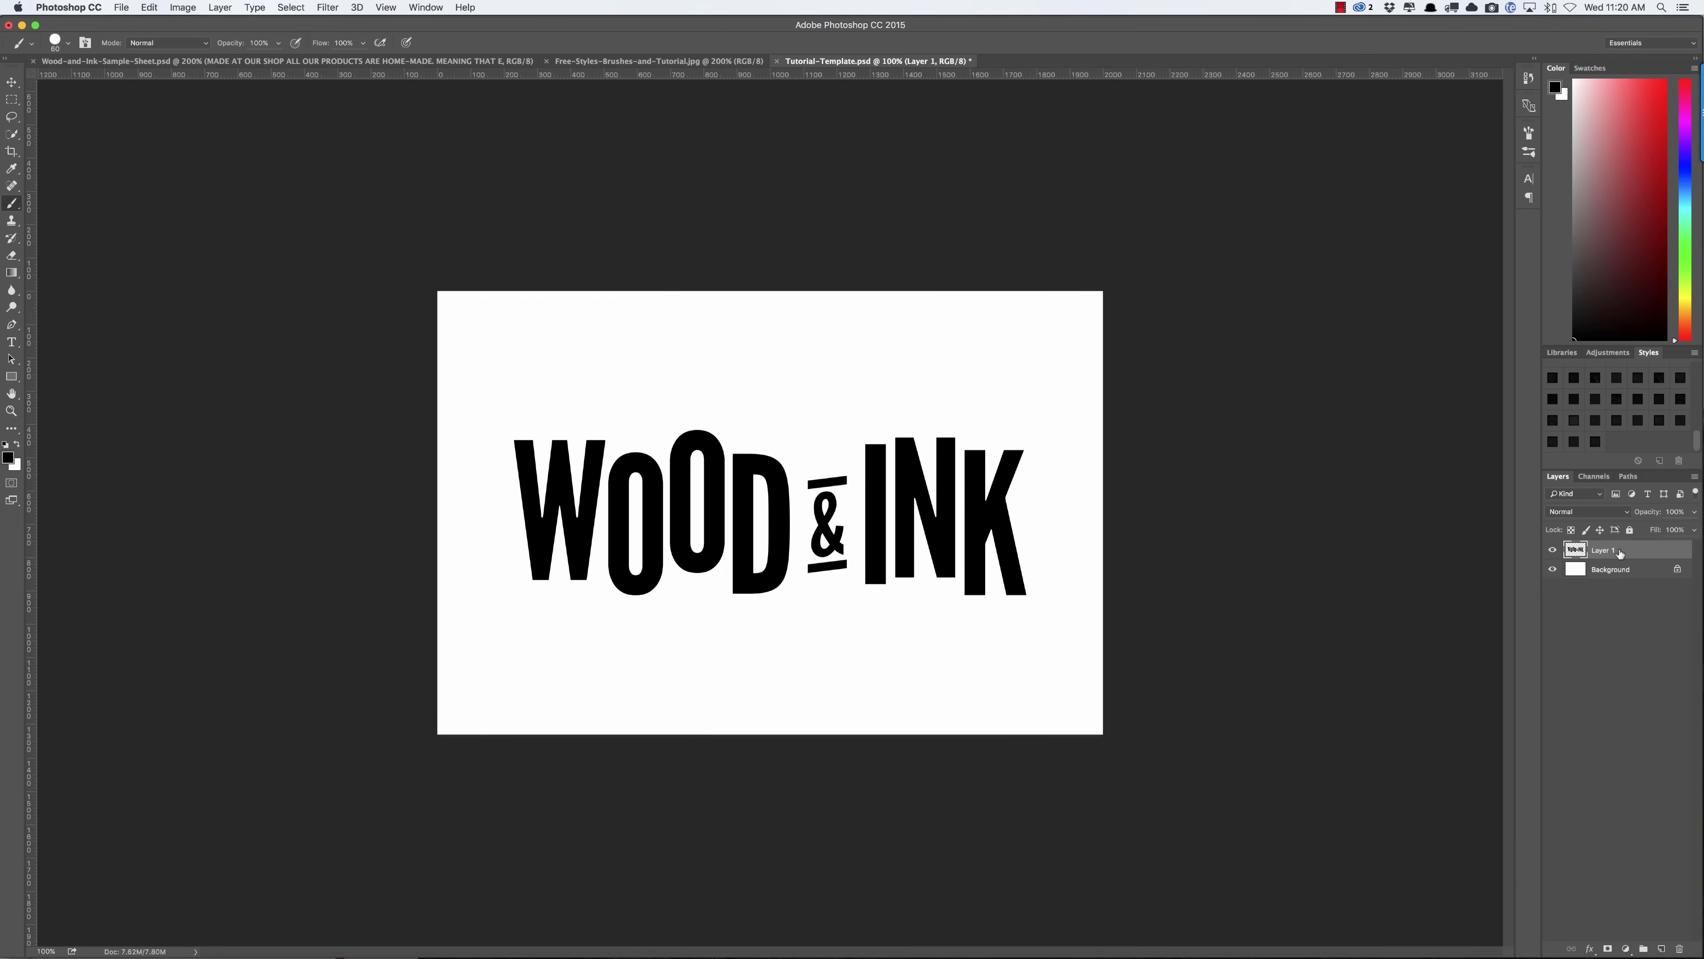
Try several Wood & Ink styles on Layer 1's lettering and keep a lighter grey one.
click(1573, 443)
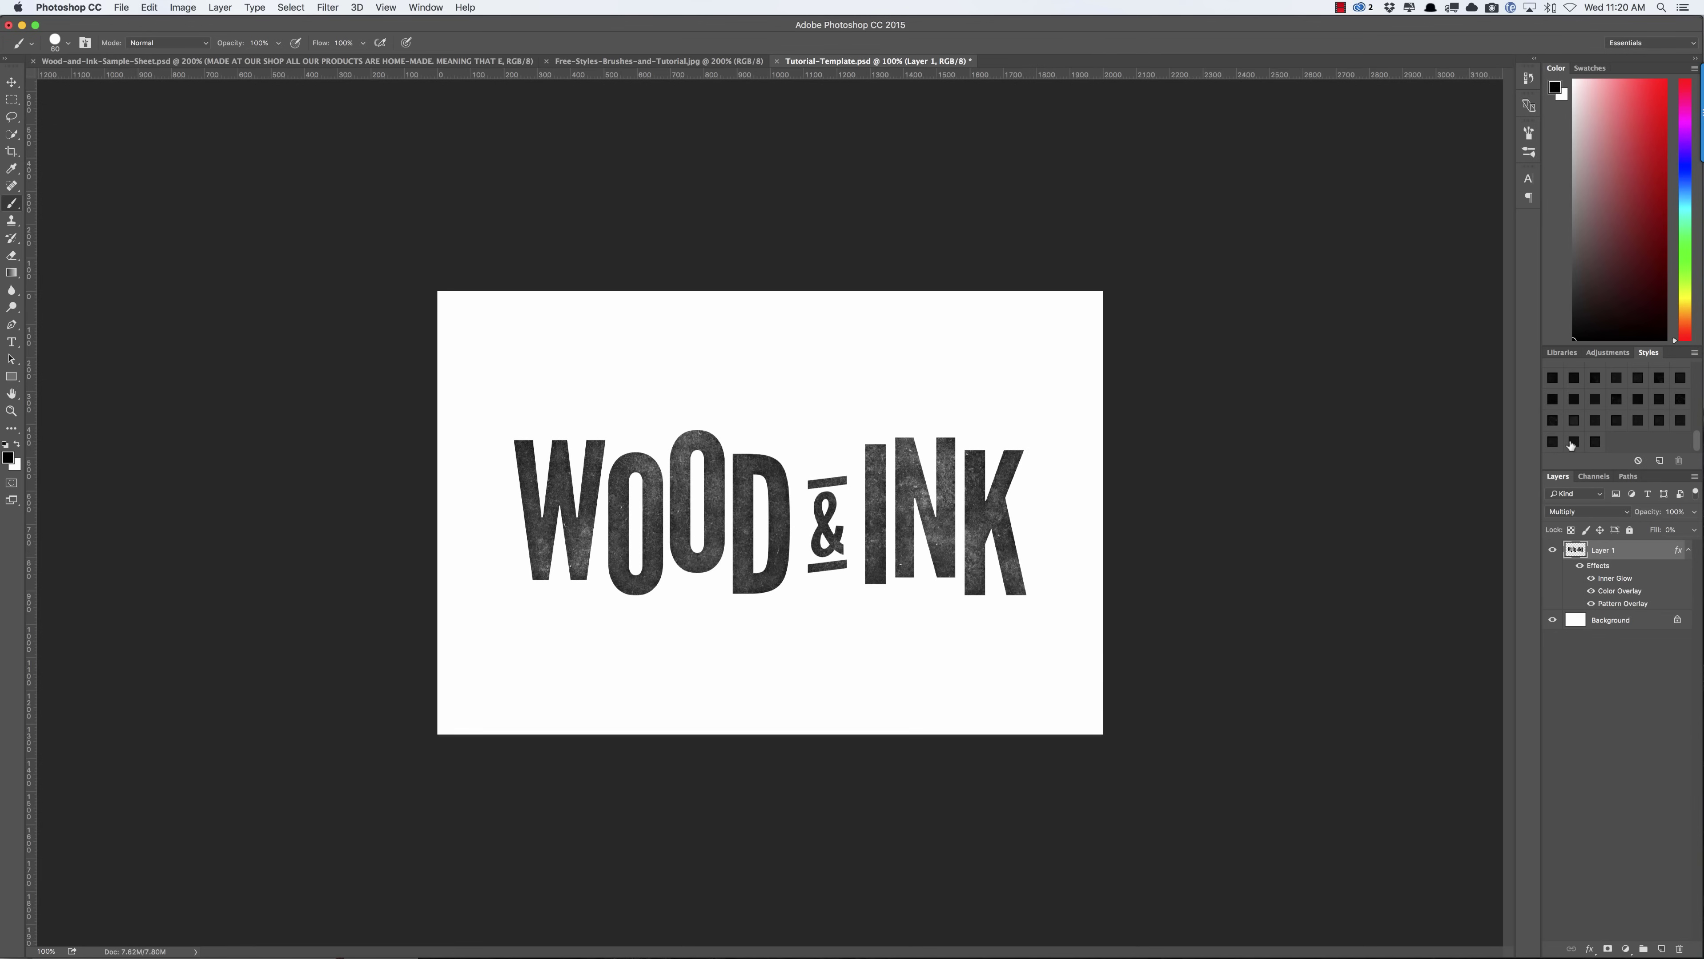
click(1596, 442)
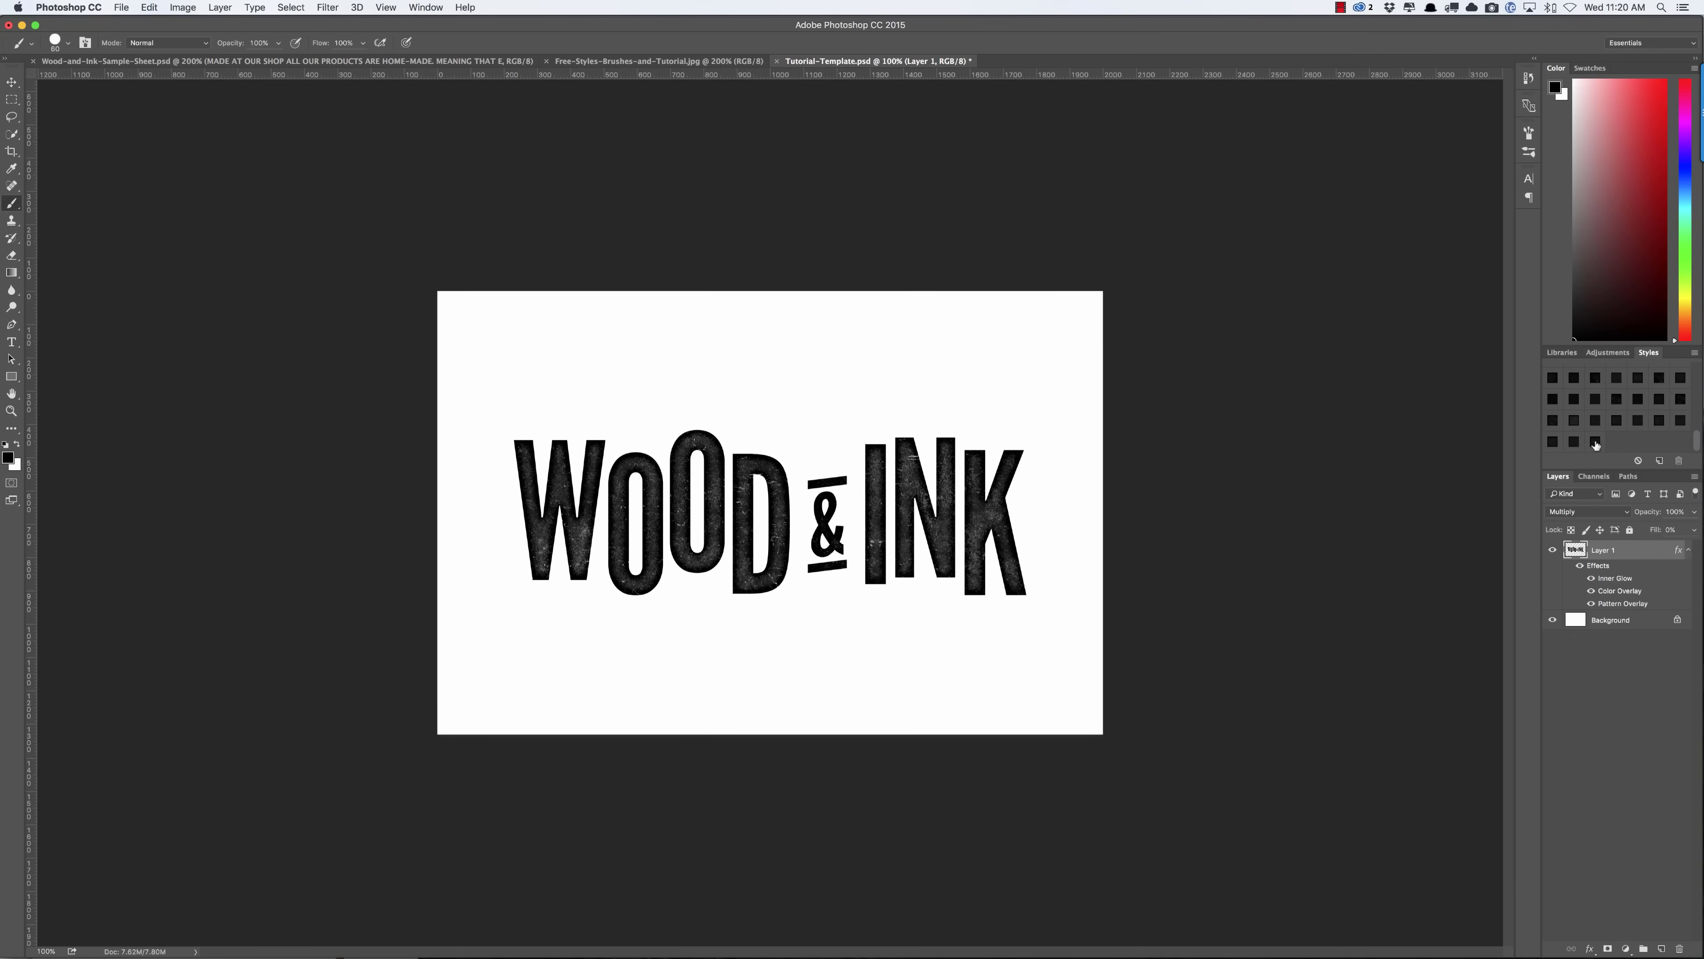
scroll(1573, 401, up, 2)
click(1617, 390)
click(1638, 390)
click(1658, 389)
click(1680, 389)
click(1552, 409)
click(1574, 409)
click(1596, 411)
click(1617, 411)
scroll(1620, 417, down, 2)
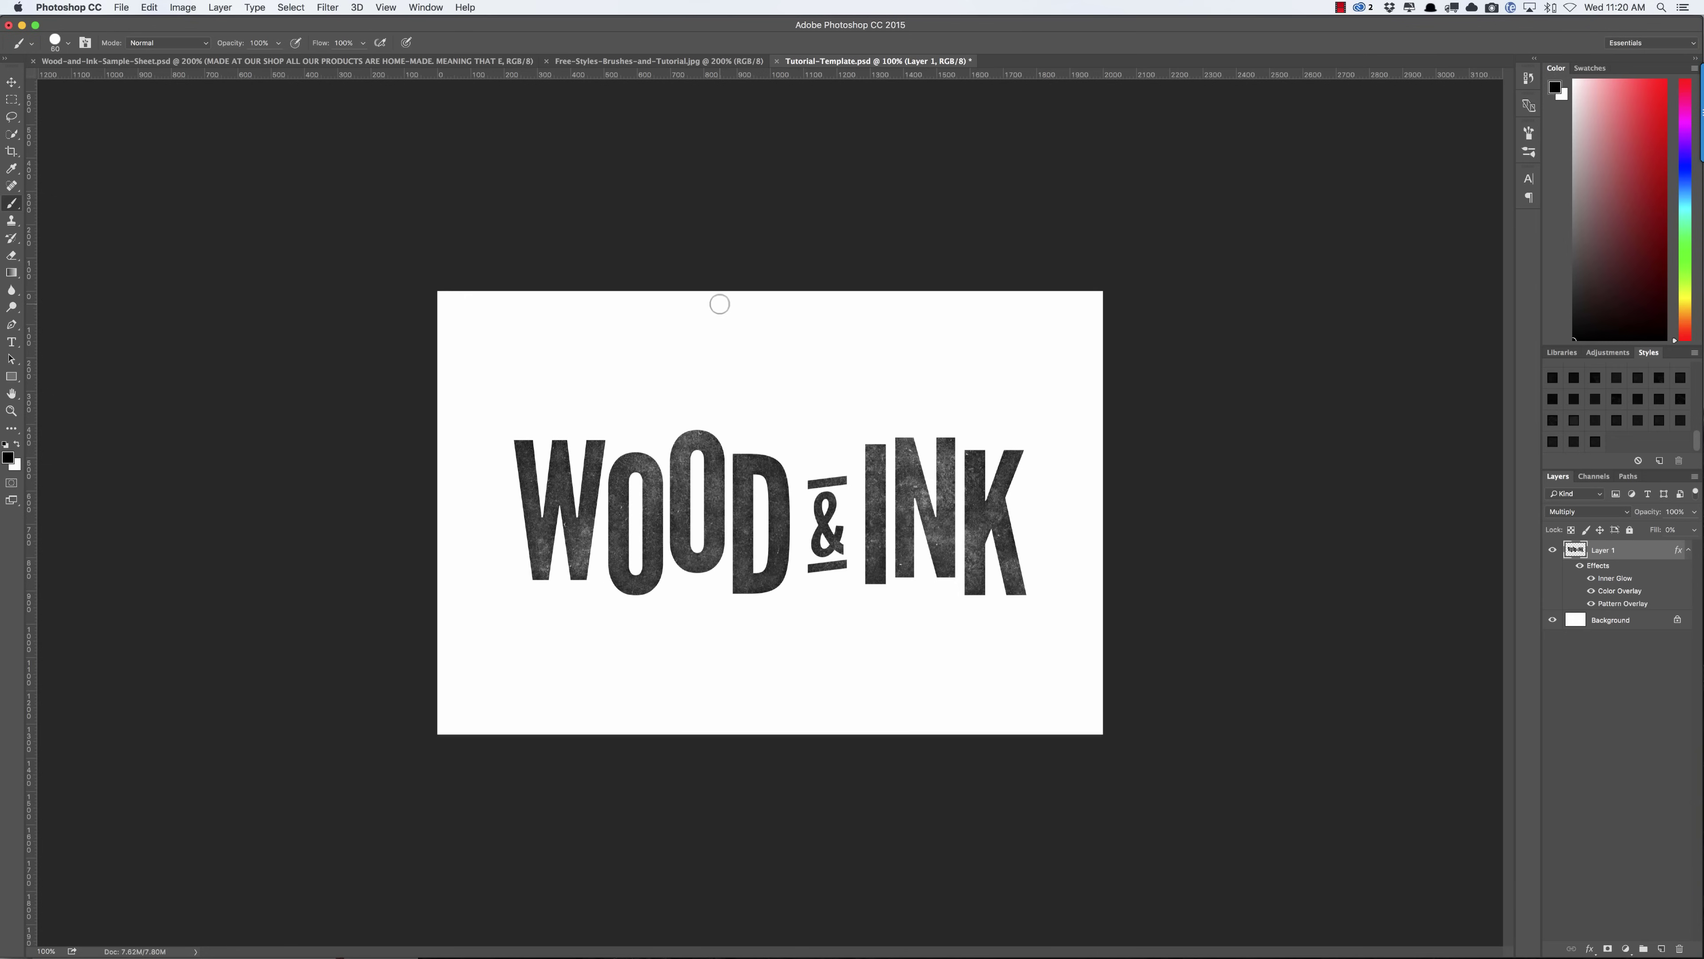
key(super+Tab)
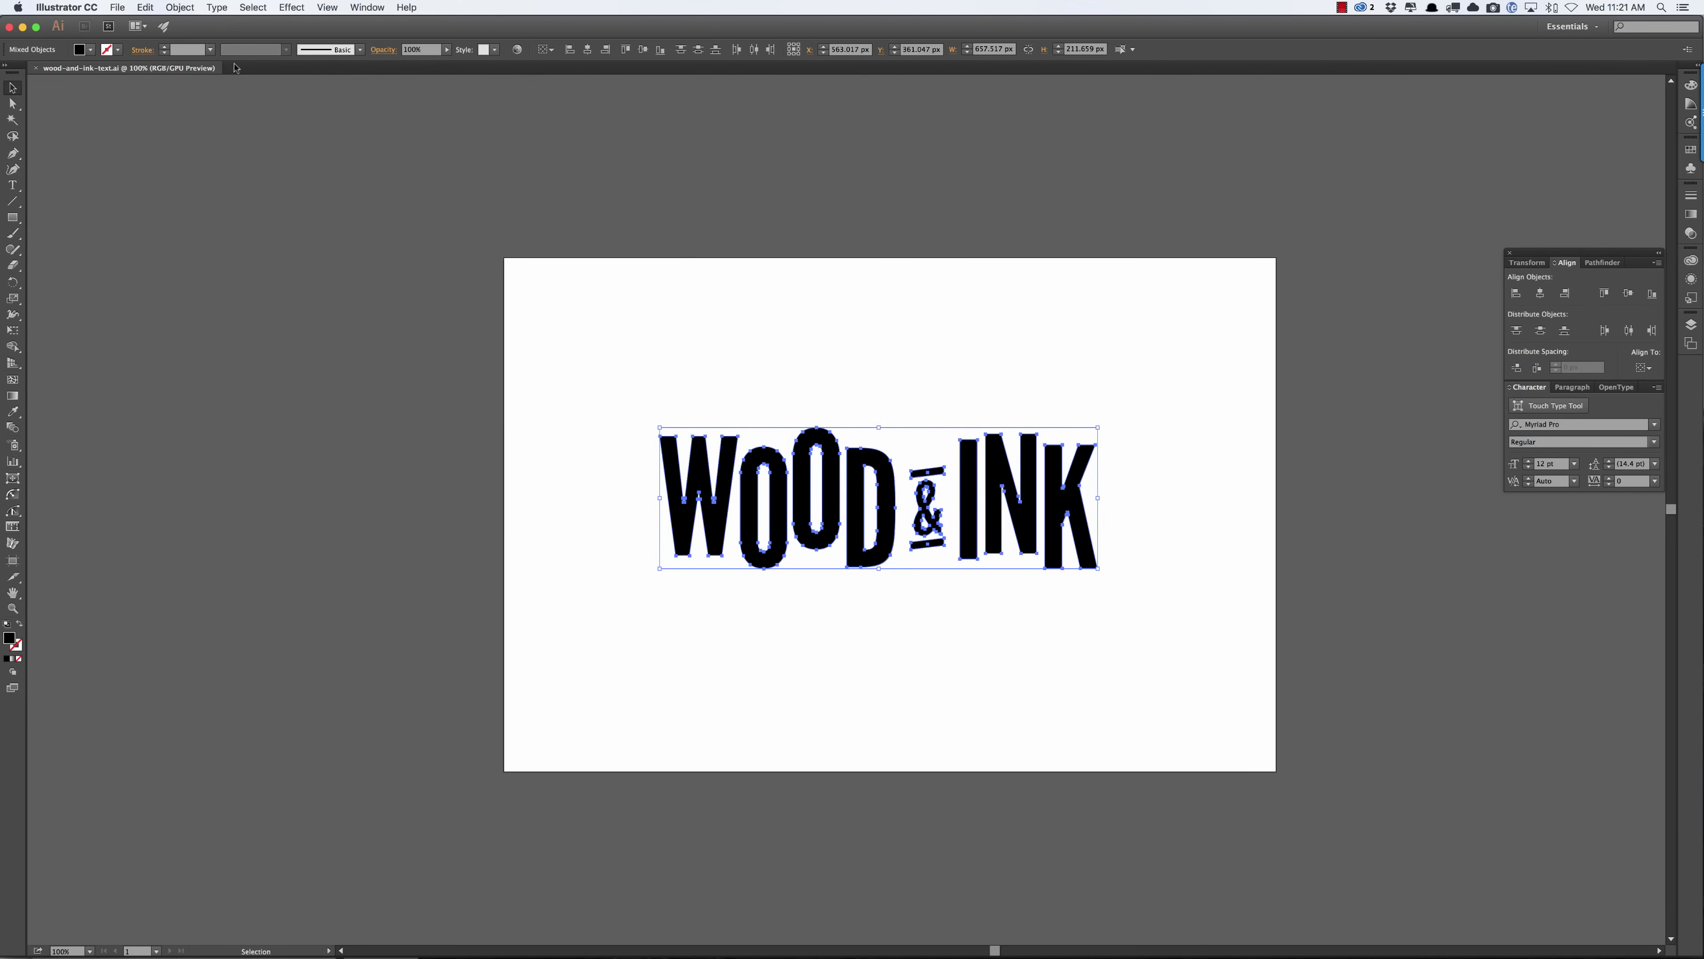
From the Wood & Ink Sample Pack folder, open cabin-by-lake.ai in Illustrator.
key(super+Tab)
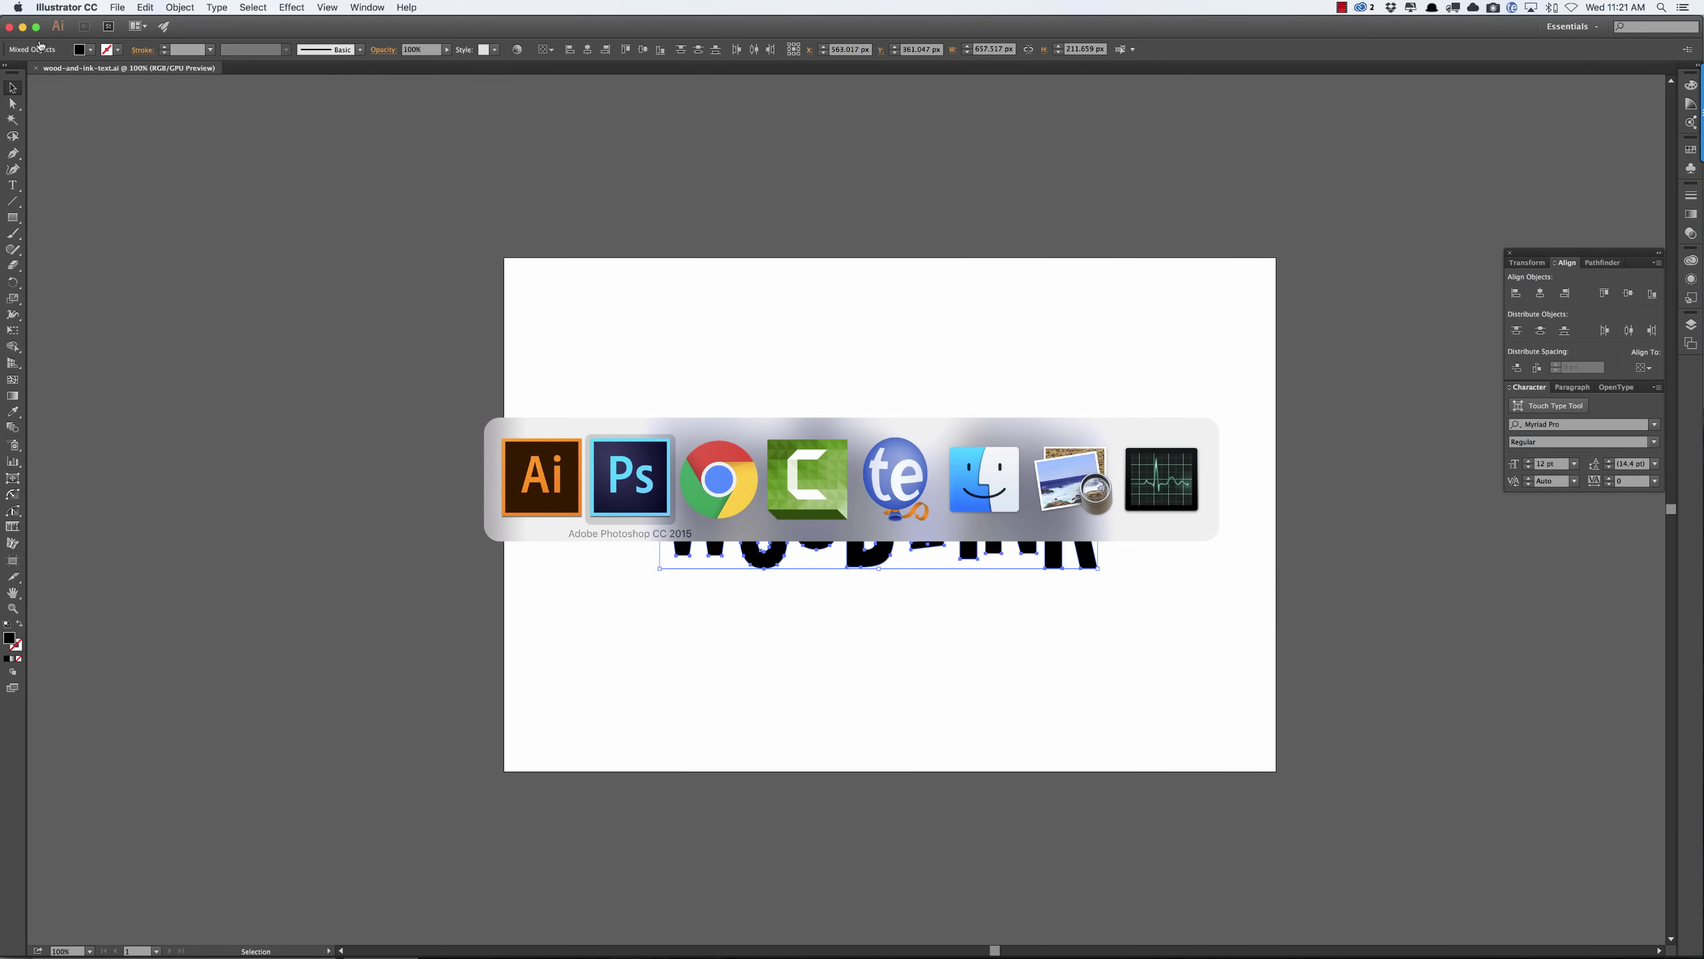
key(super+Tab)
key(super+Tab)
key(super+Tab)
key(super+Tab)
click(575, 250)
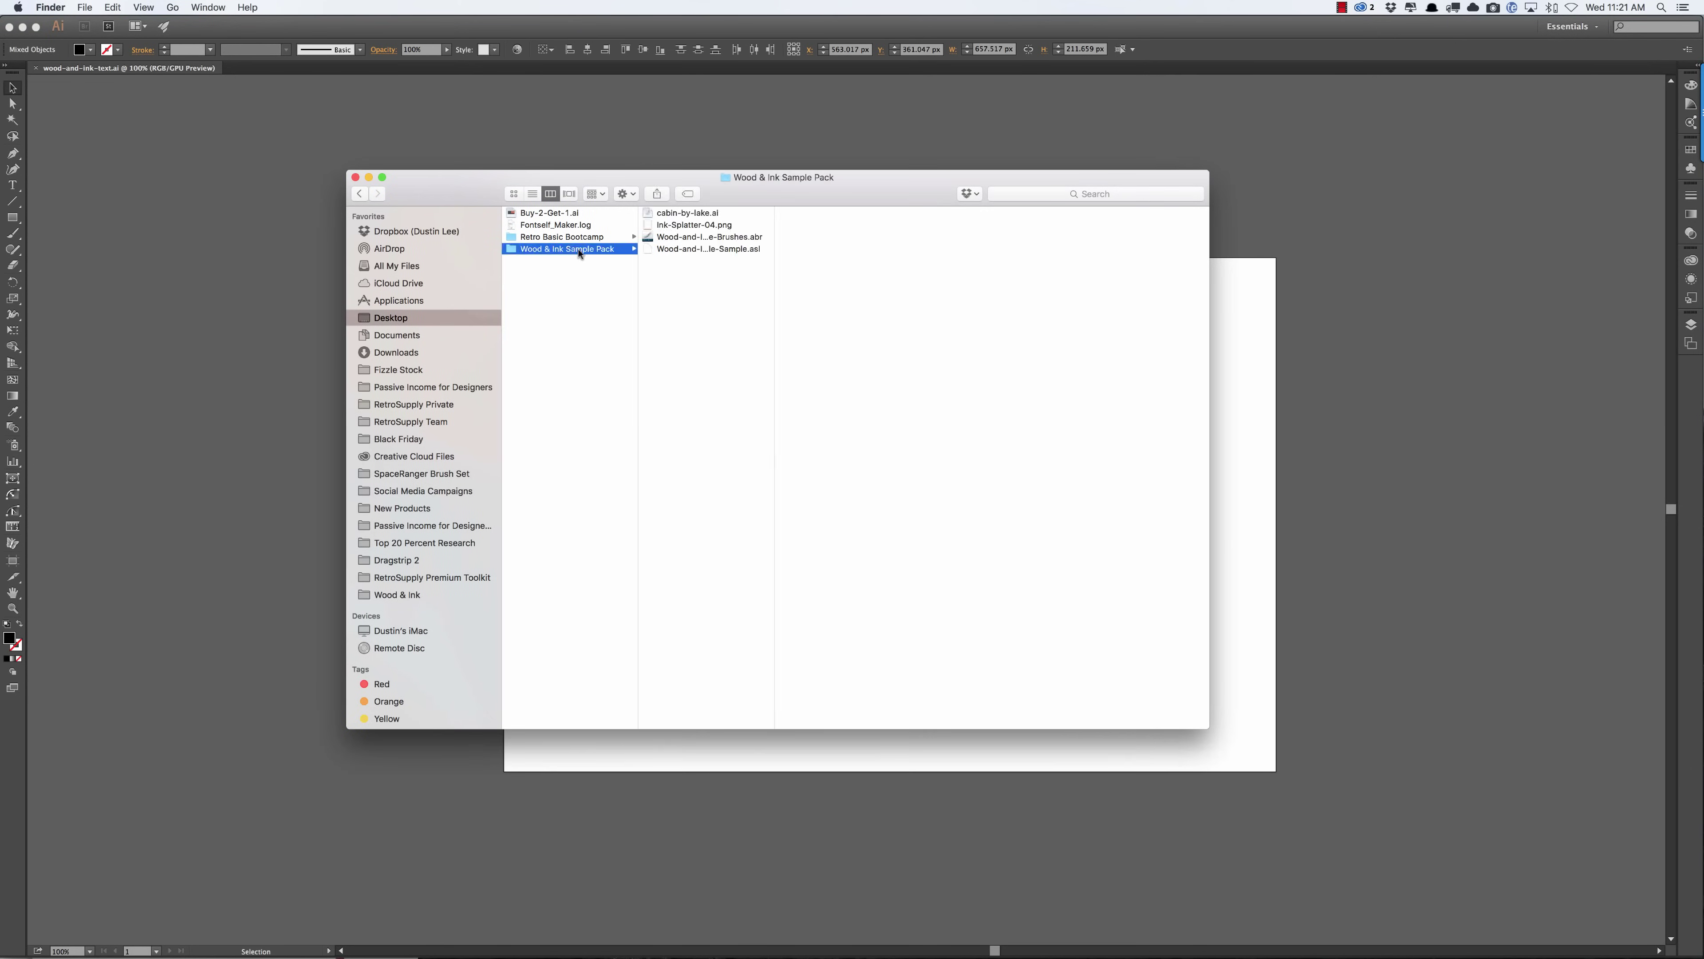
click(685, 213)
right_click(673, 214)
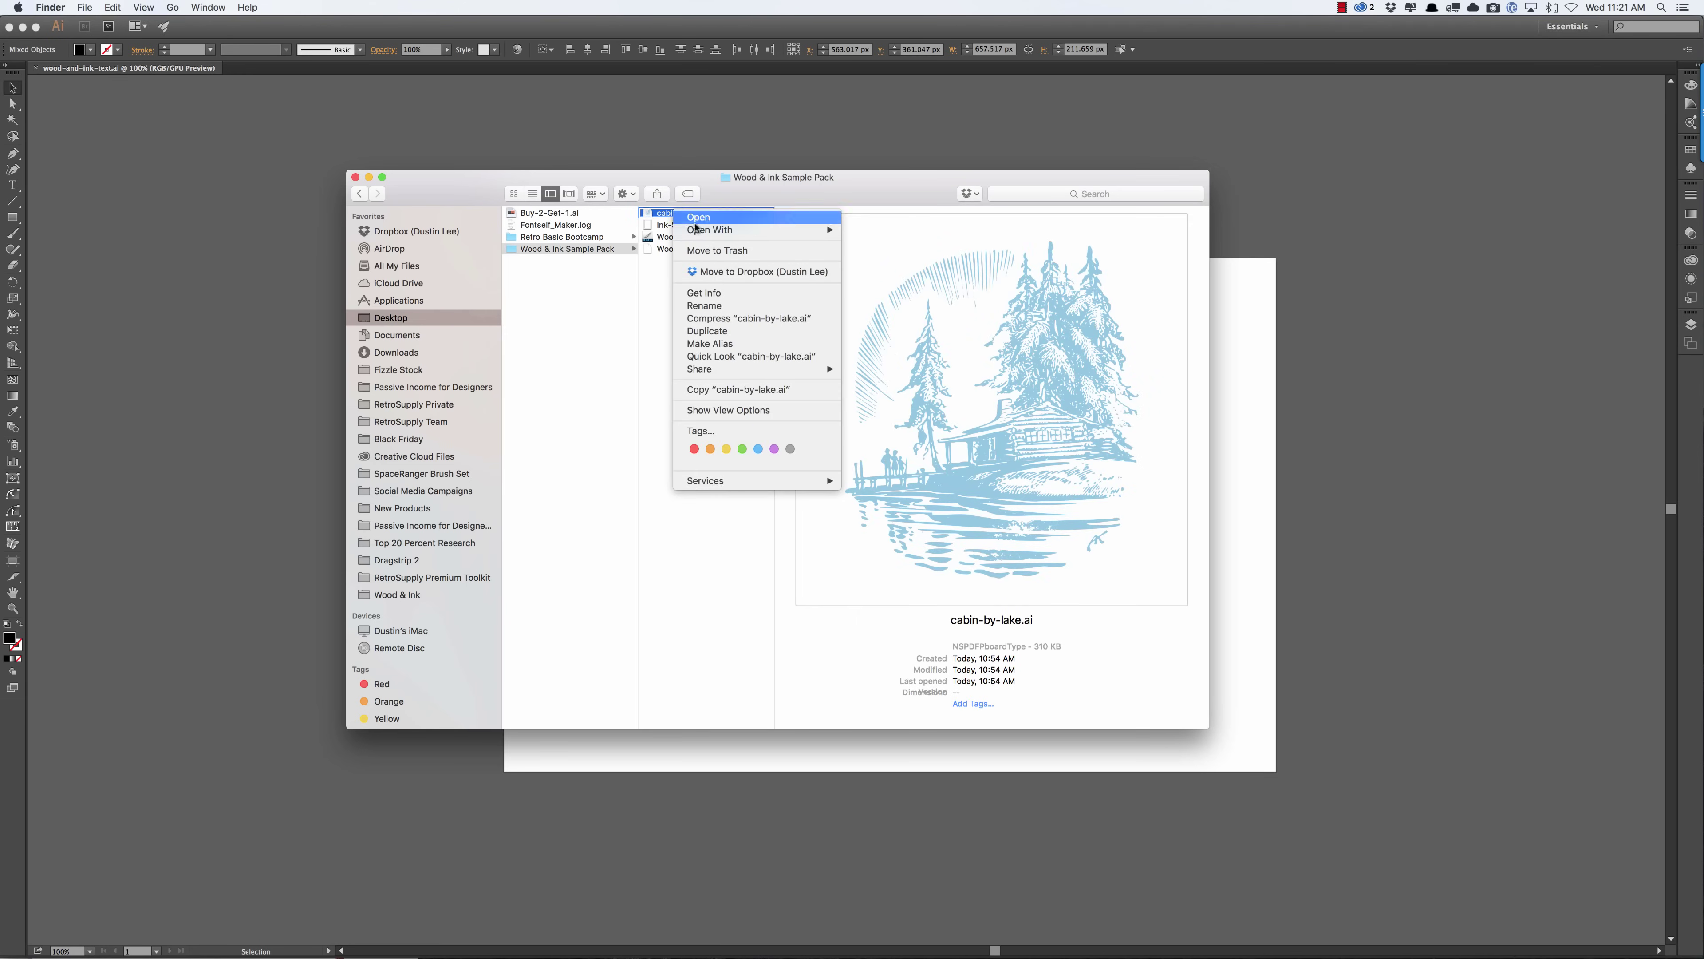
mouse_move(709, 232)
click(916, 253)
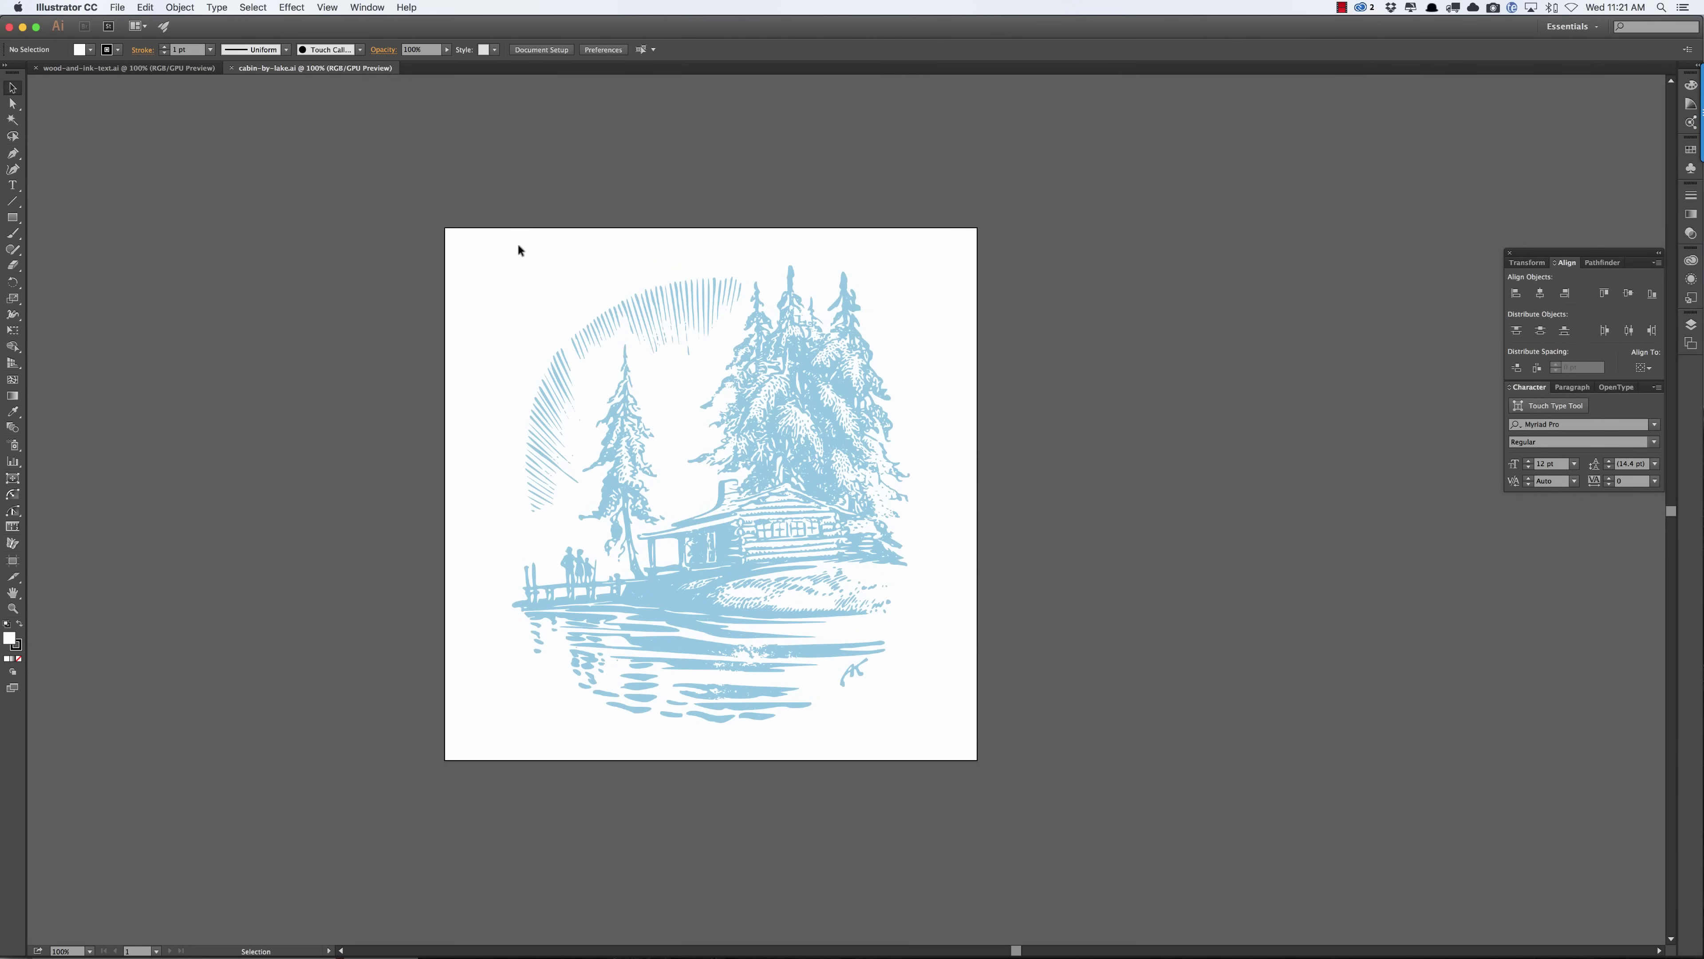
Select and copy the entire blue cabin artwork, then switch back to Photoshop.
drag(511, 249, 966, 757)
key(a)
key(v)
key(super+Tab)
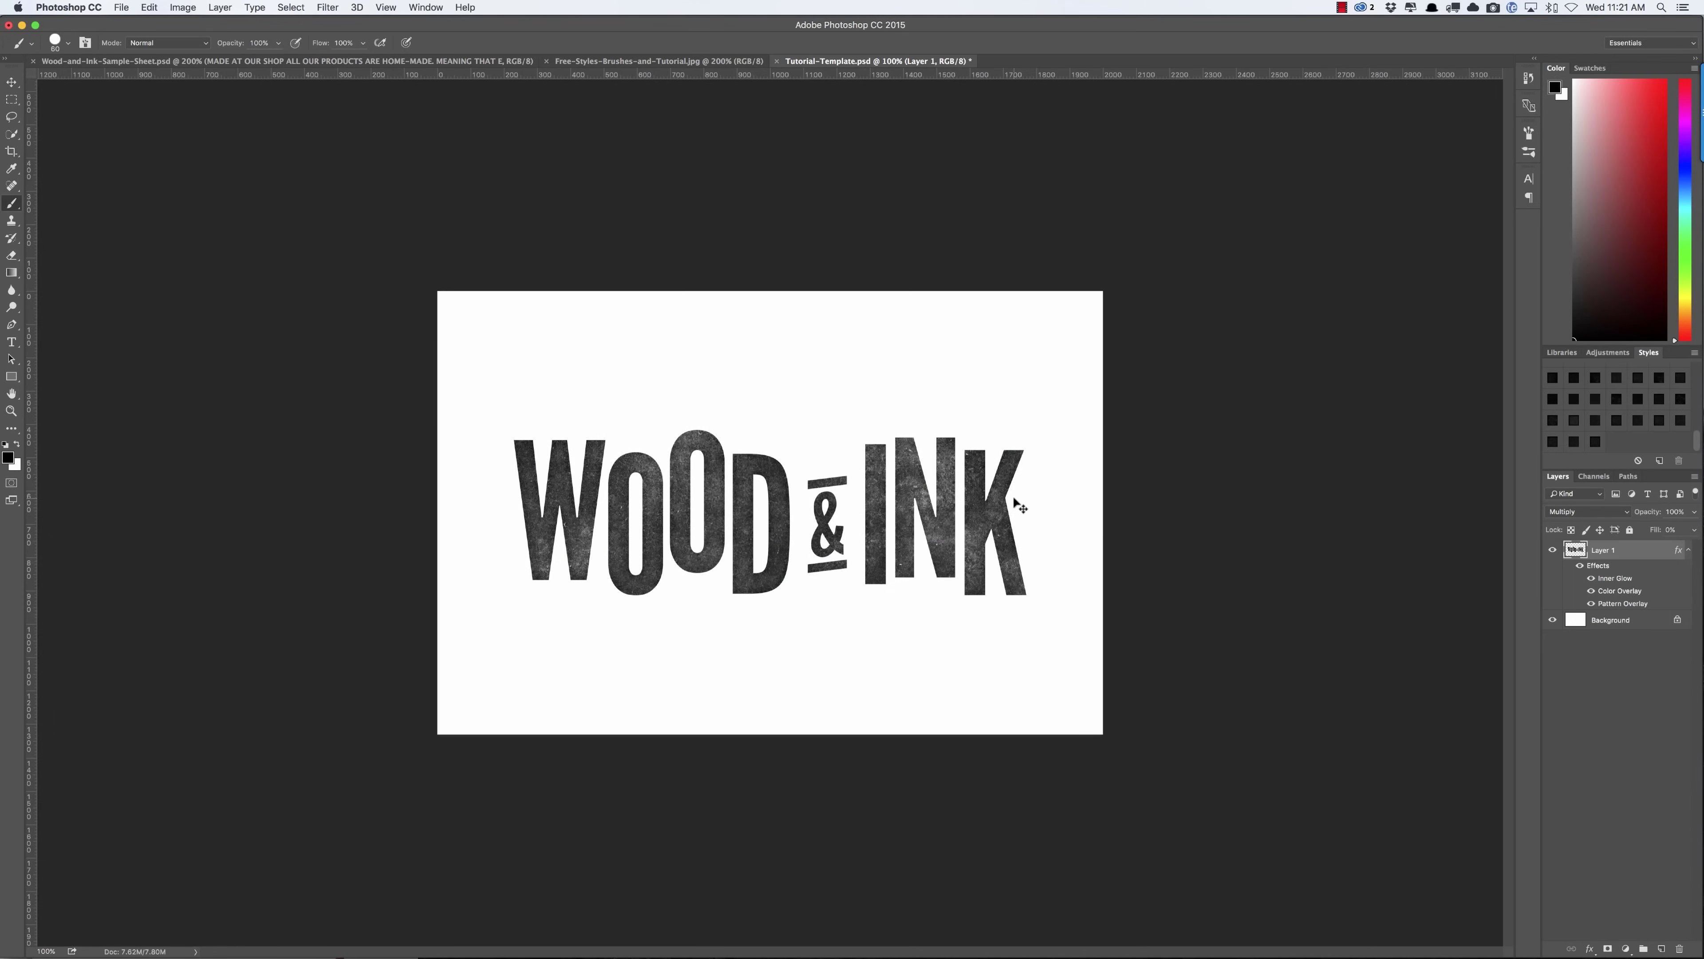
Paste the cabin art as pixels, scale it to about 36%, and move Layer 2 below the lettering.
key(super+v)
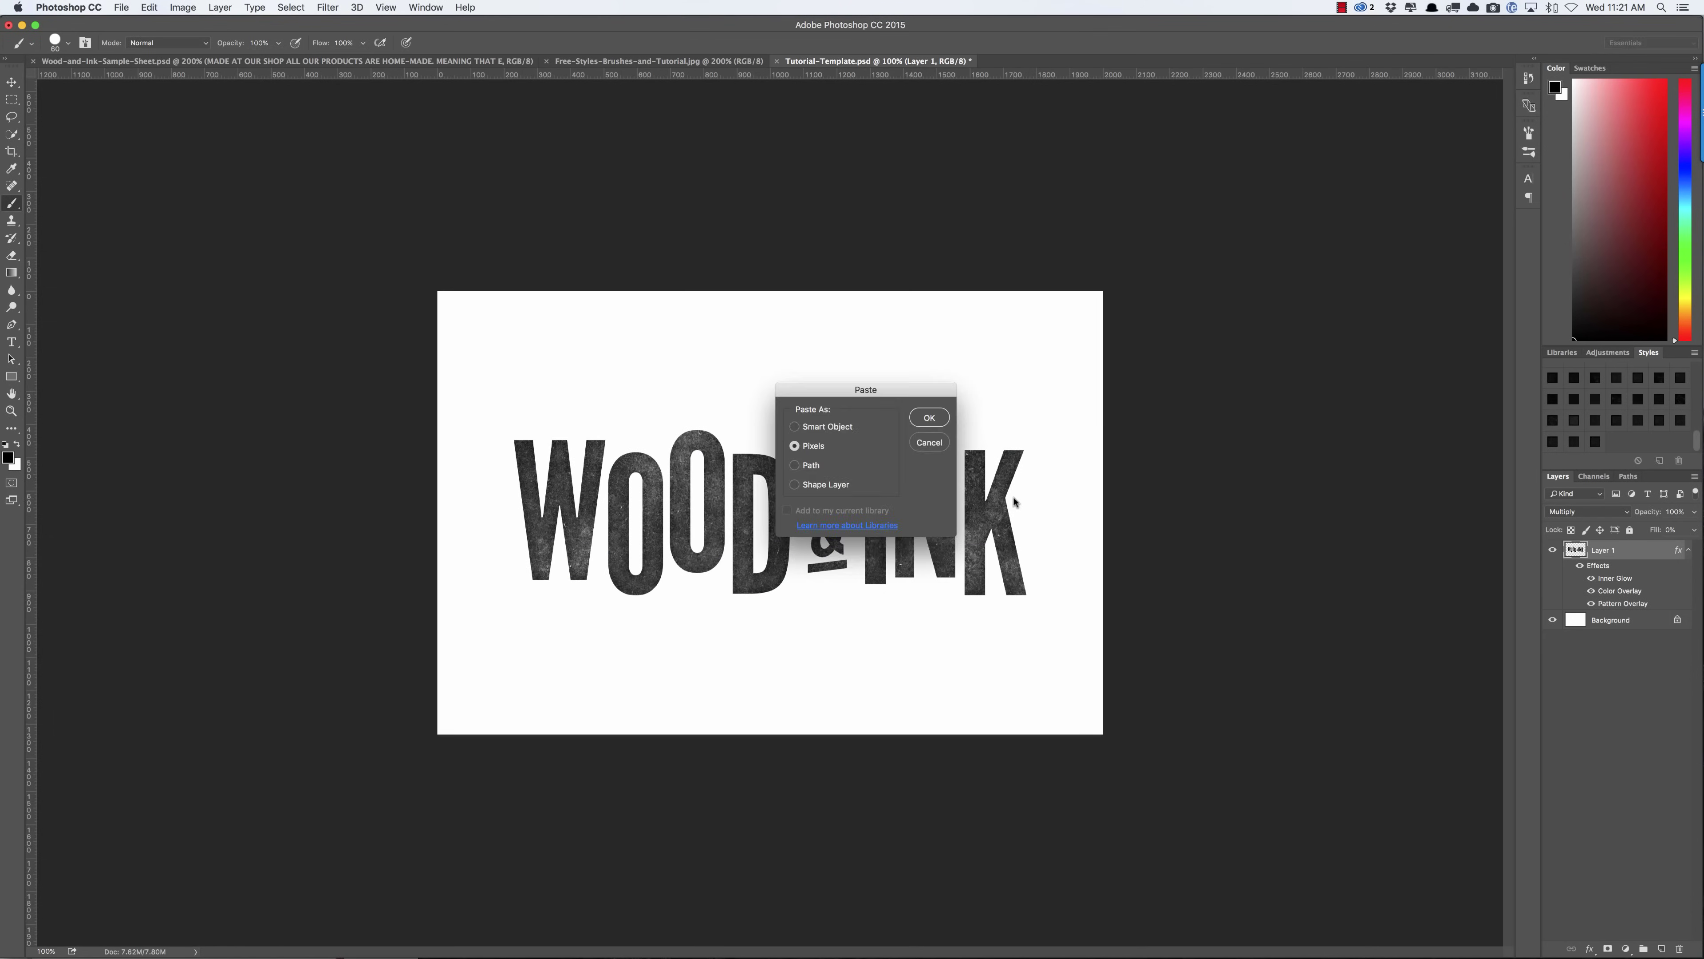
click(934, 423)
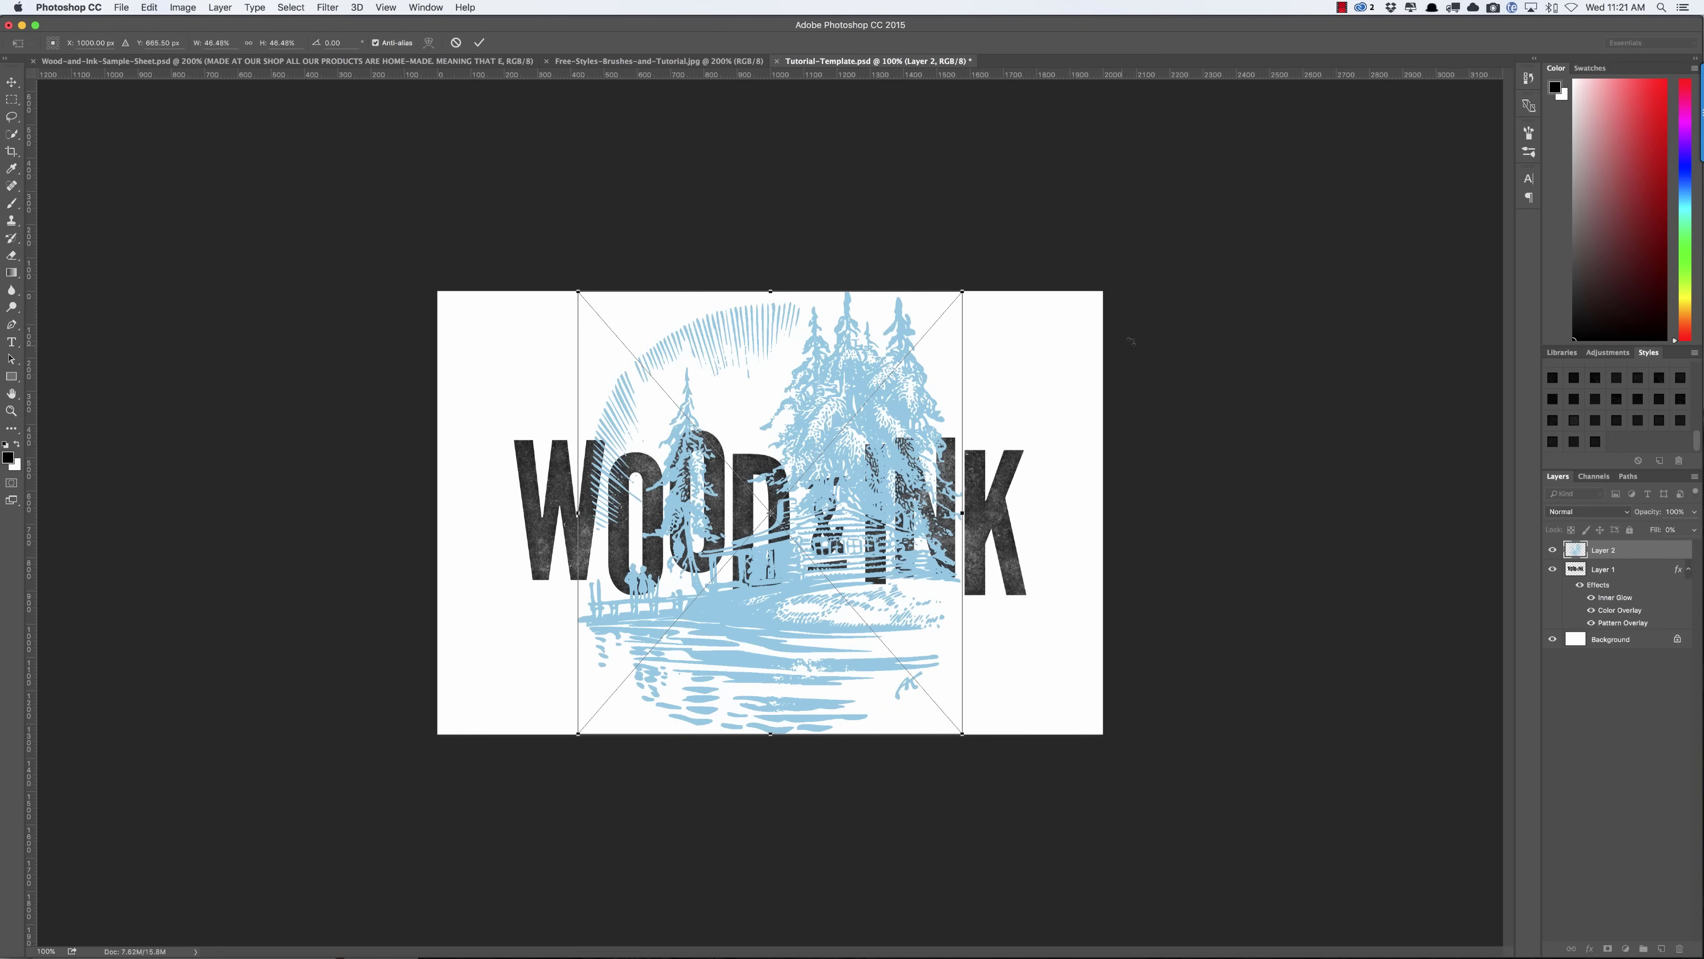
drag(963, 292, 935, 347)
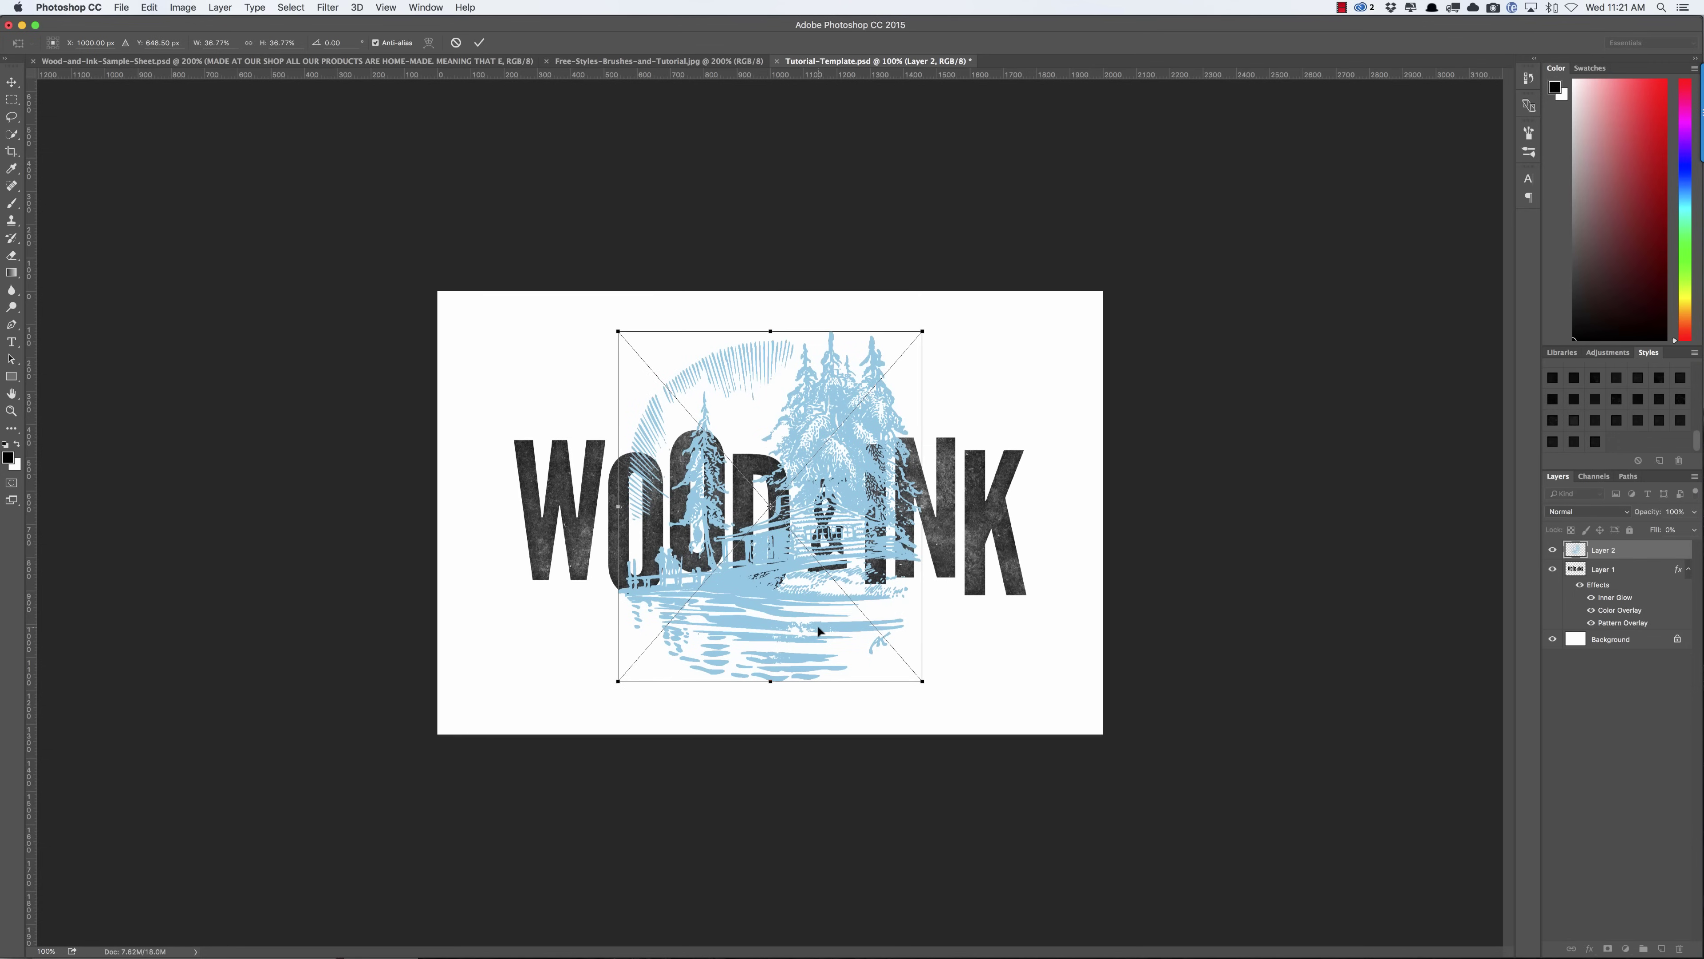
key(Return)
key(b)
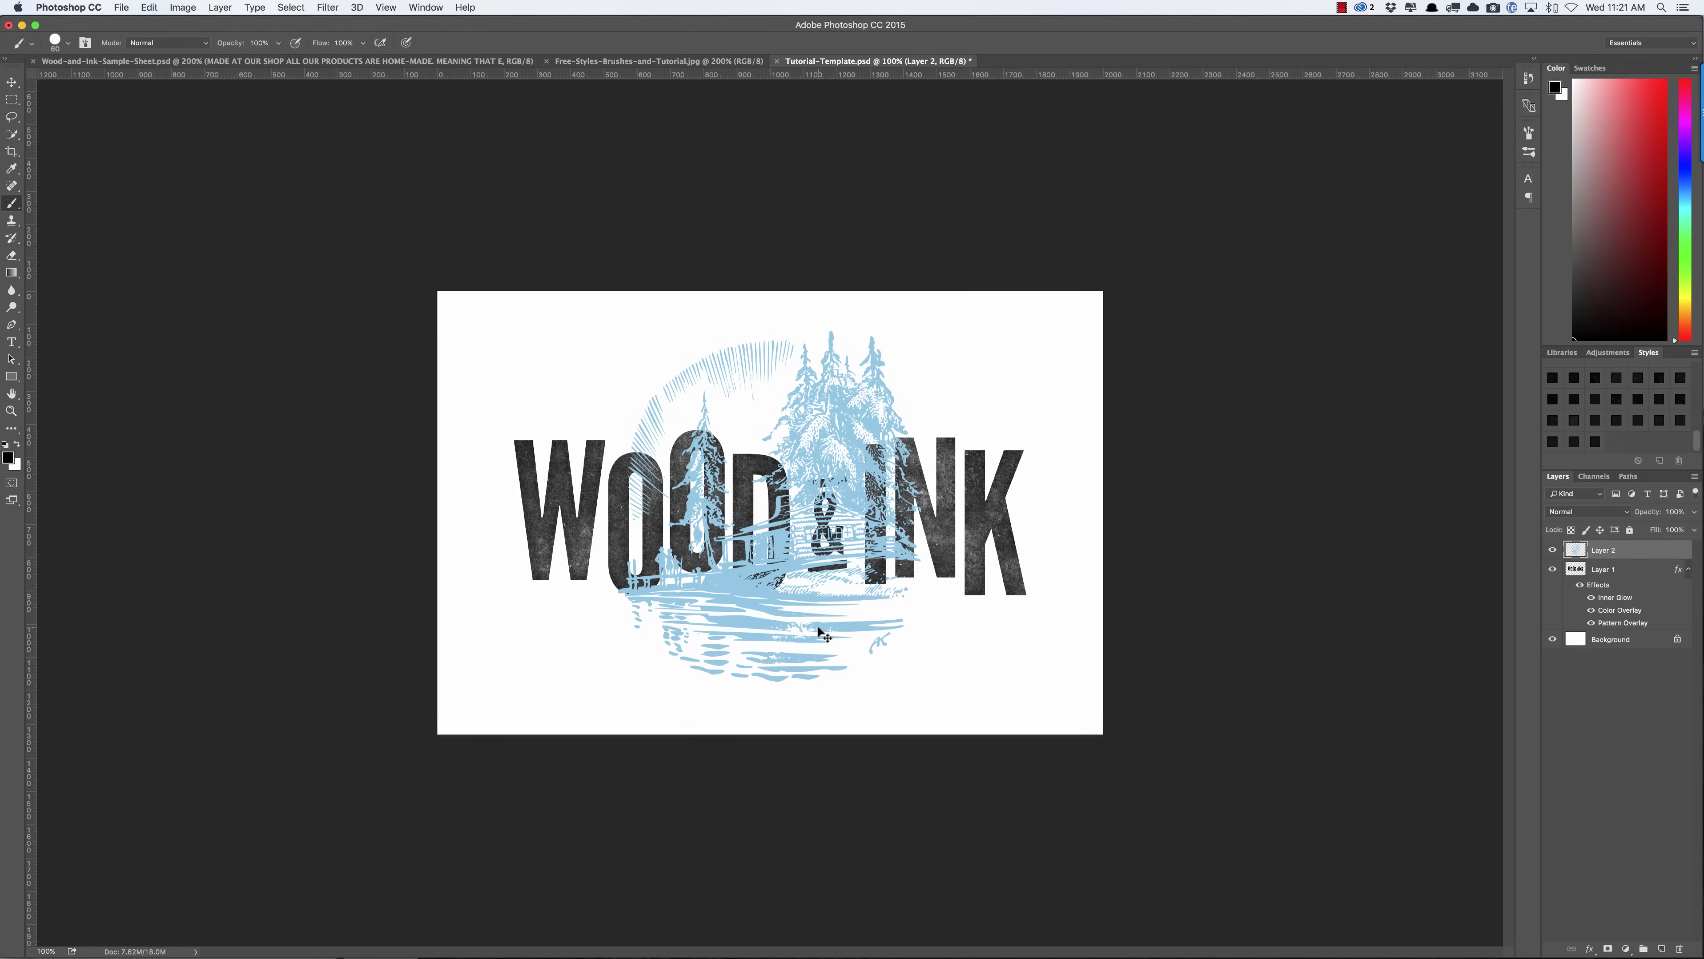
key(super+bracketleft)
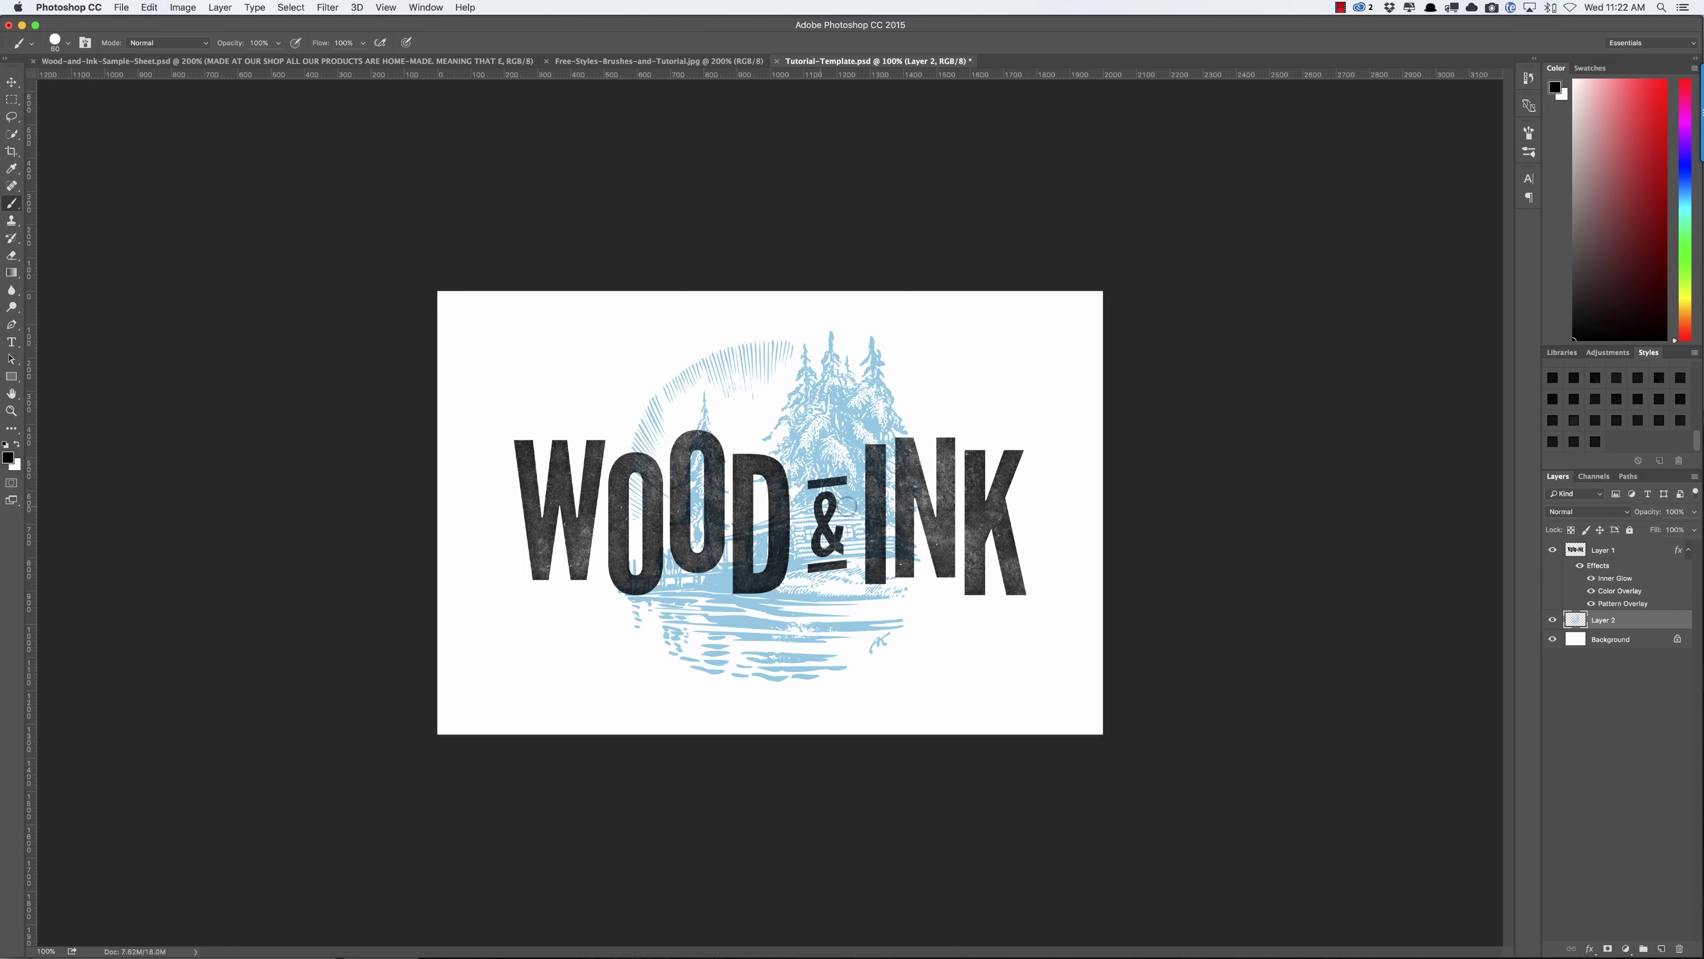
Change the lettering's Color Overlay from black to red eb2f0a and apply the layer style.
click(1603, 552)
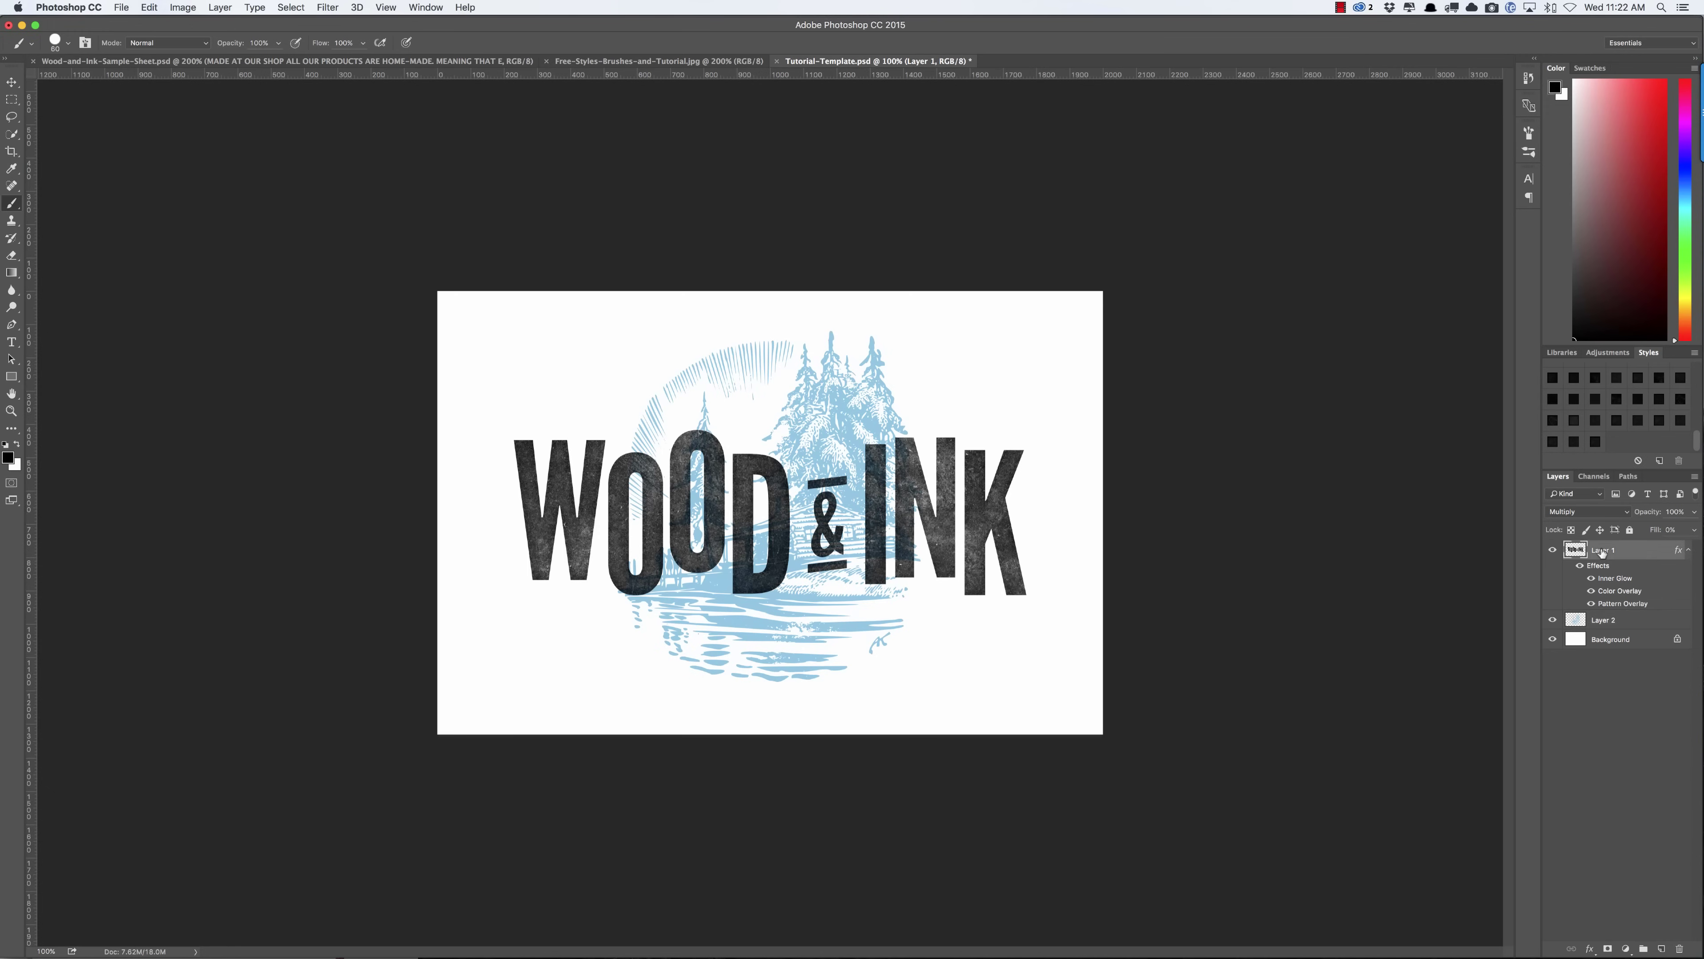
double_click(1620, 592)
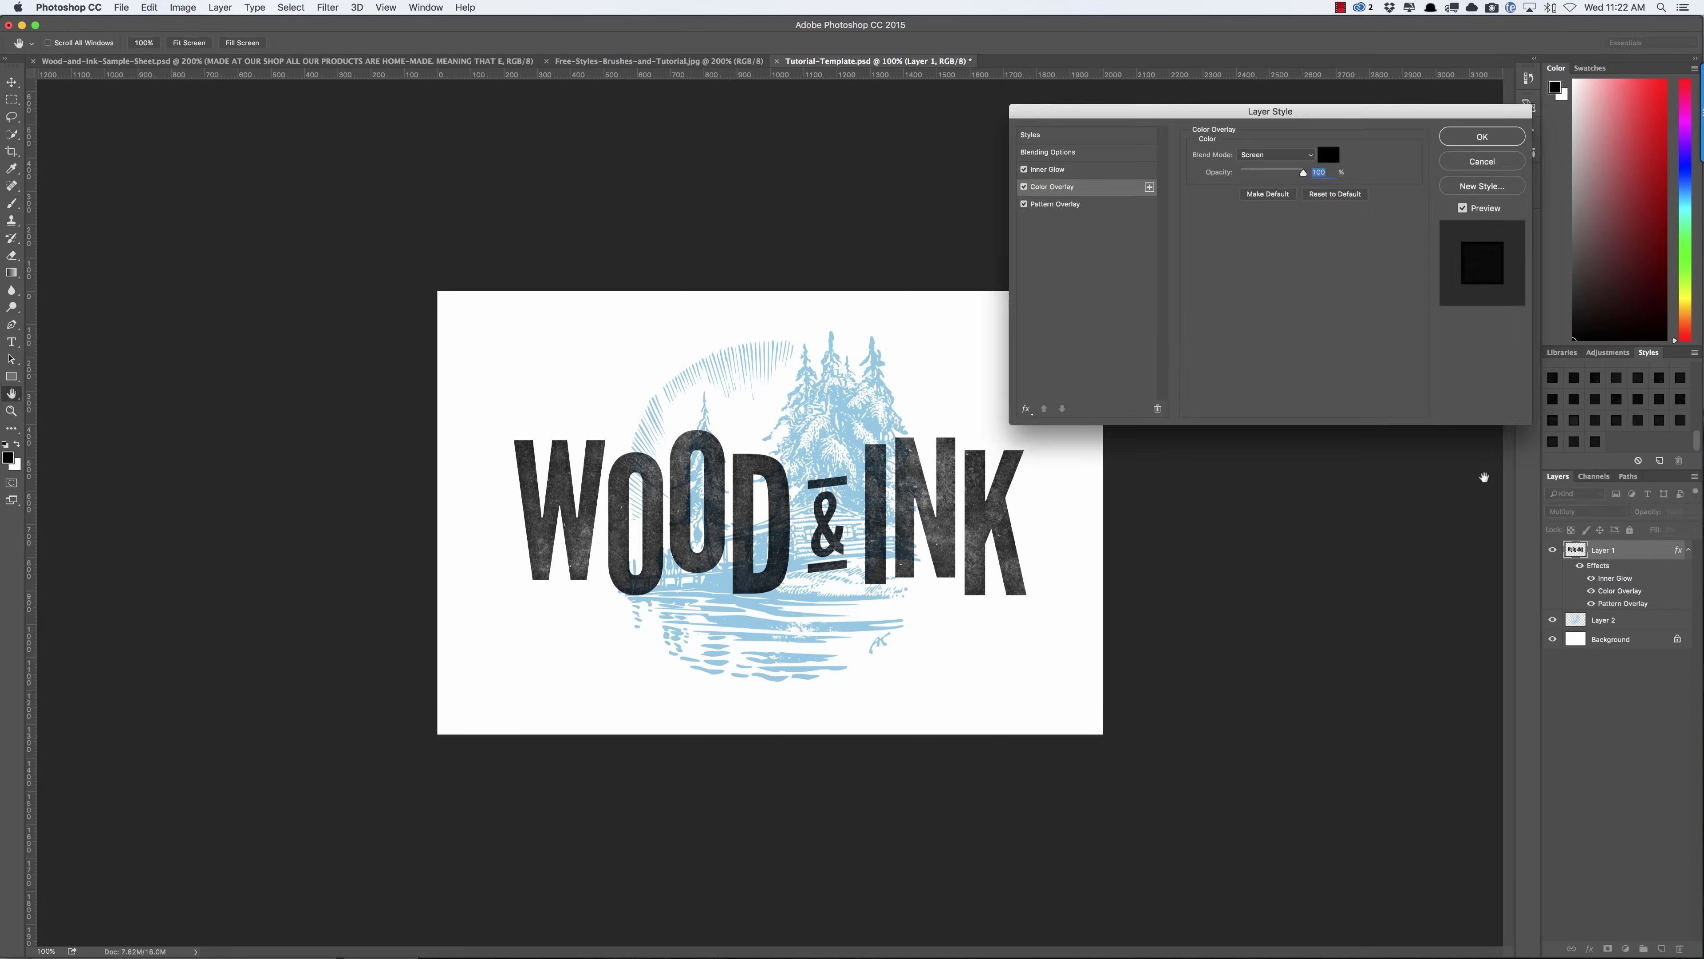
click(1327, 155)
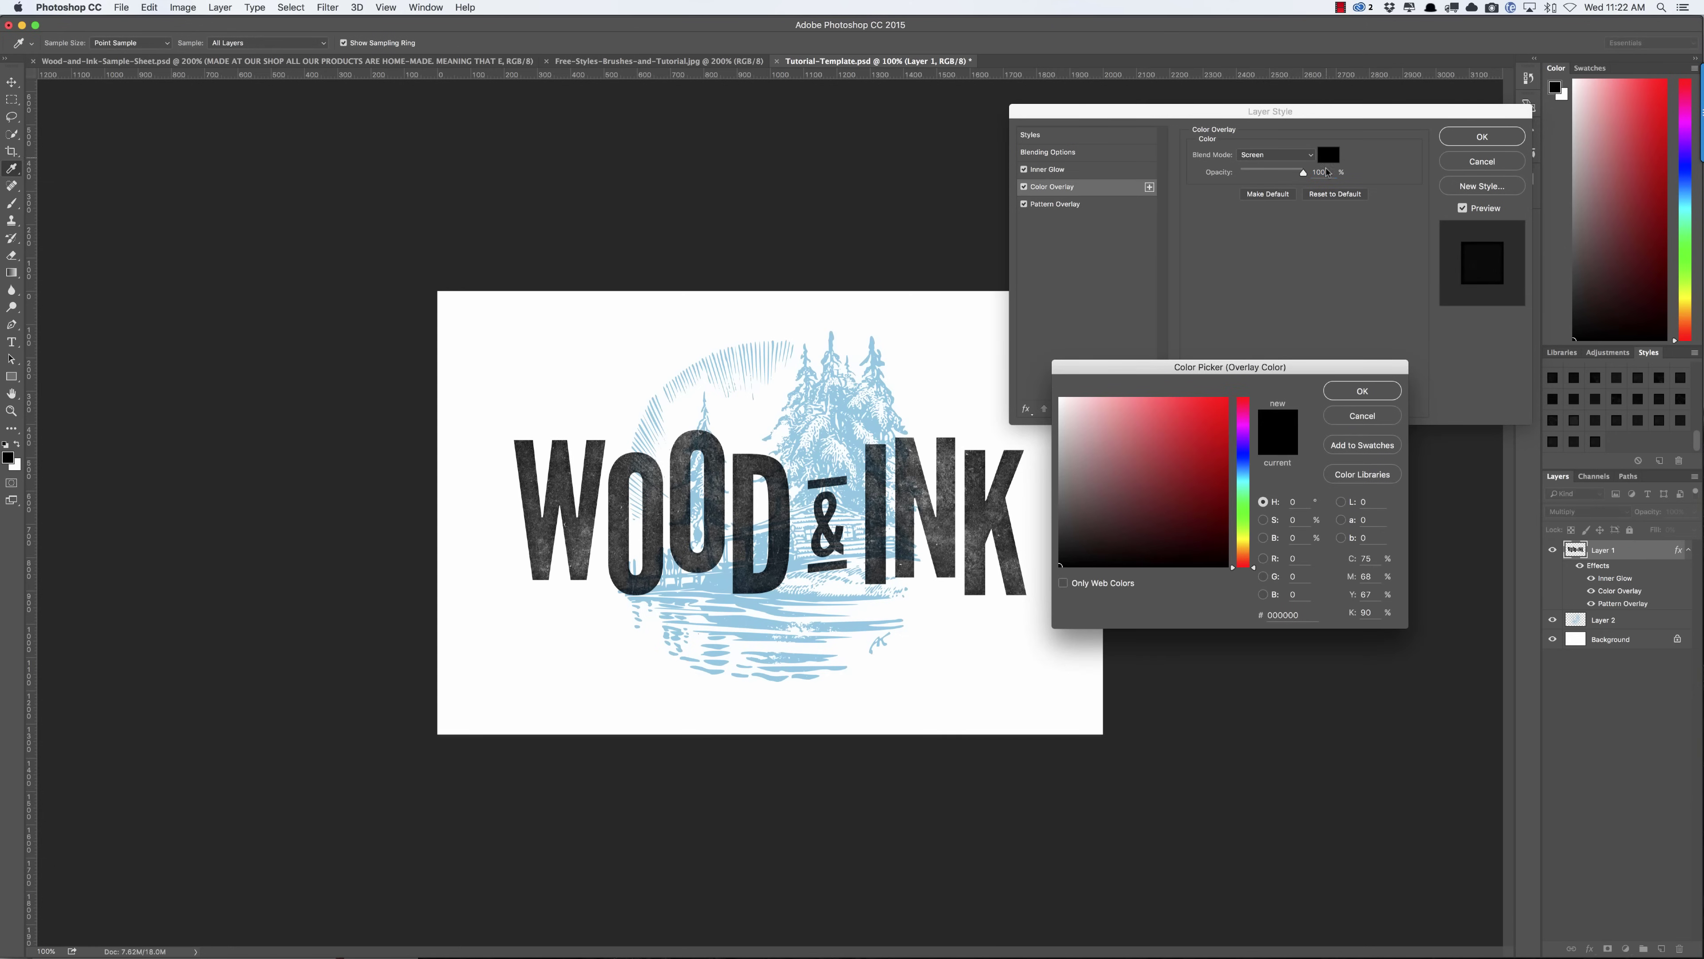
drag(1249, 568, 1249, 565)
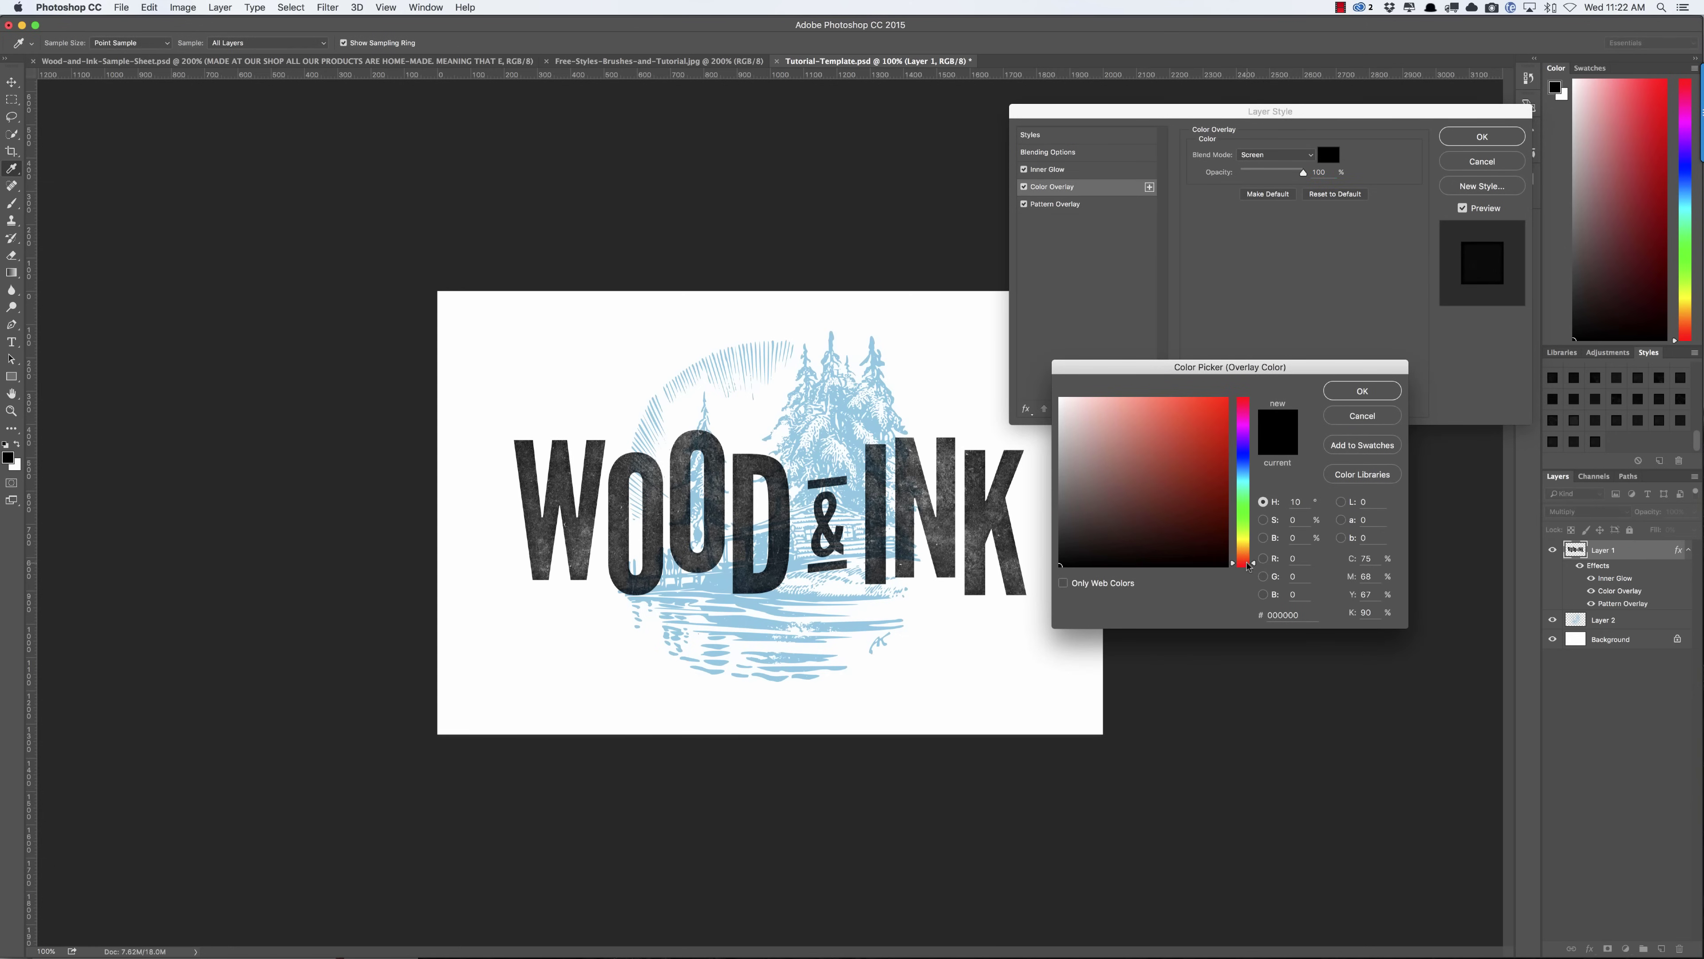
click(1221, 411)
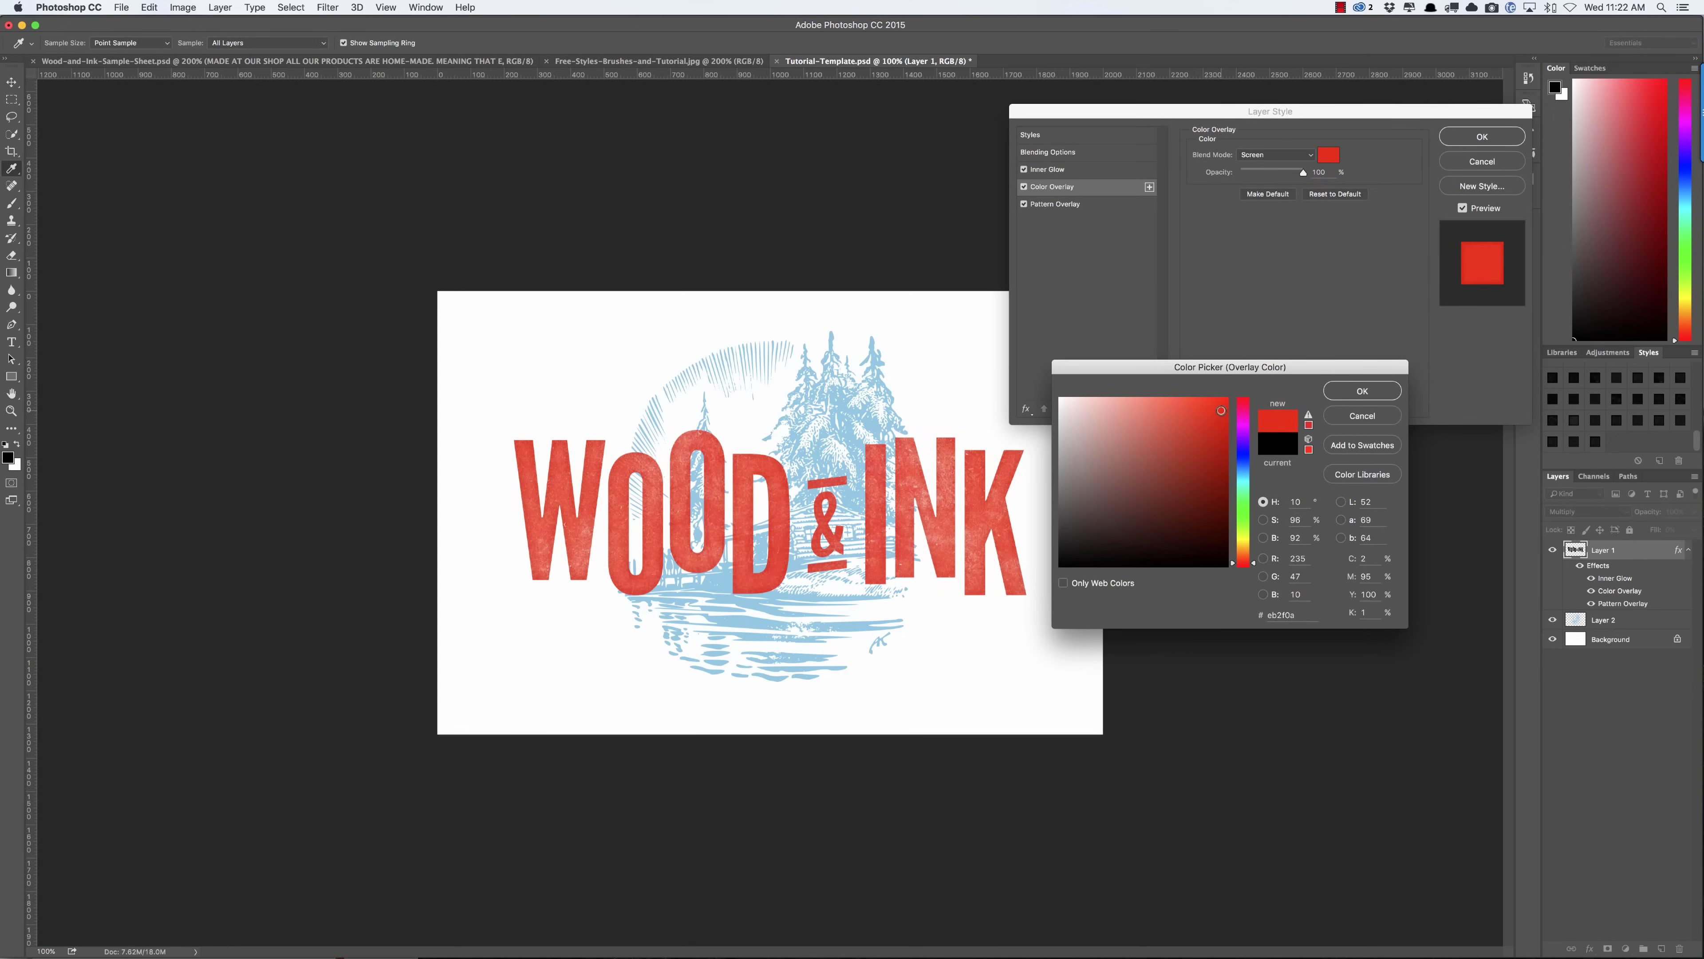
click(1350, 396)
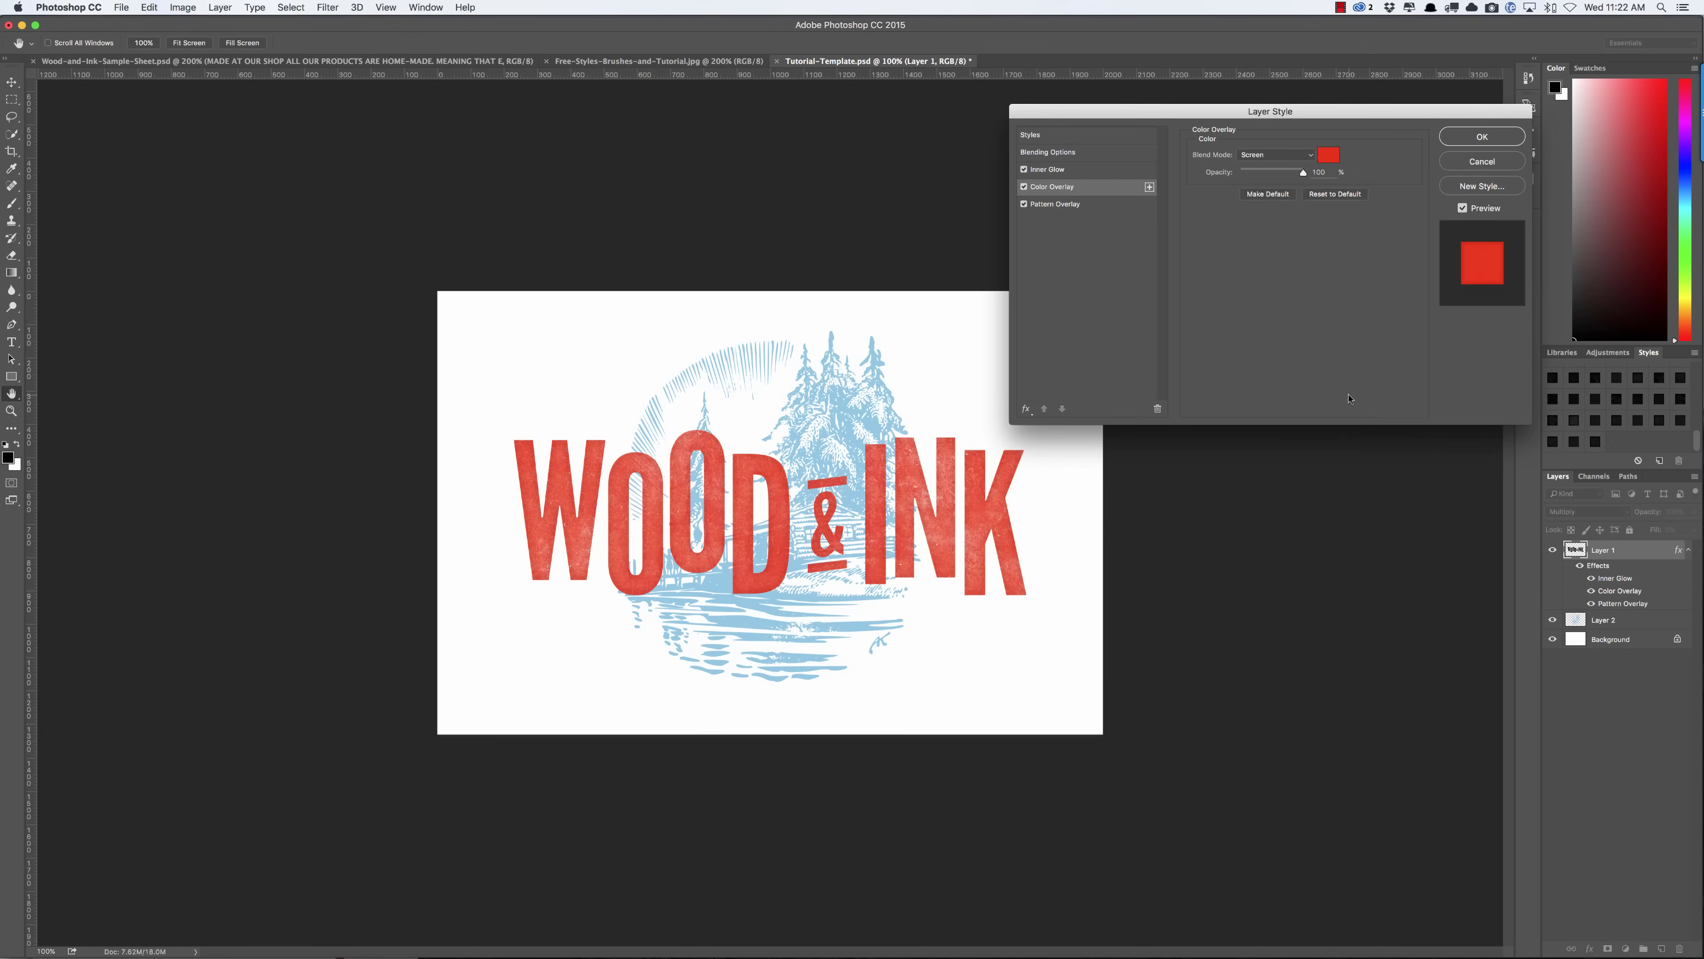
click(1482, 138)
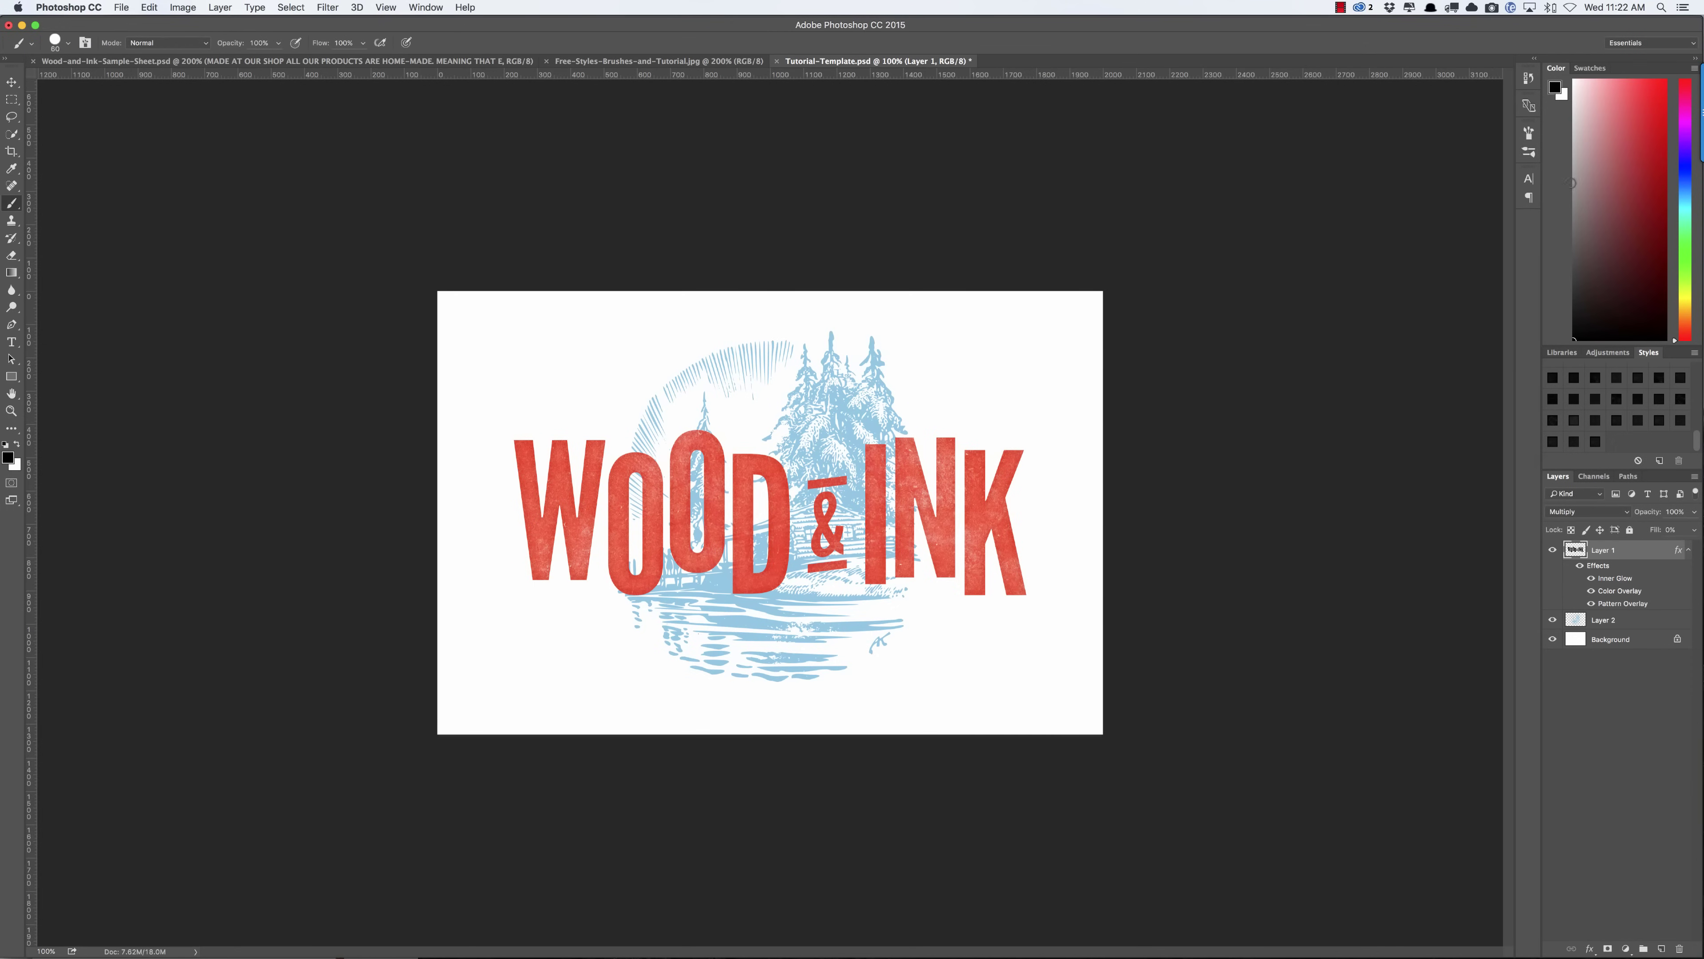
Rasterize Layer 1's layer style and set its blend mode to Linear Burn.
right_click(1644, 554)
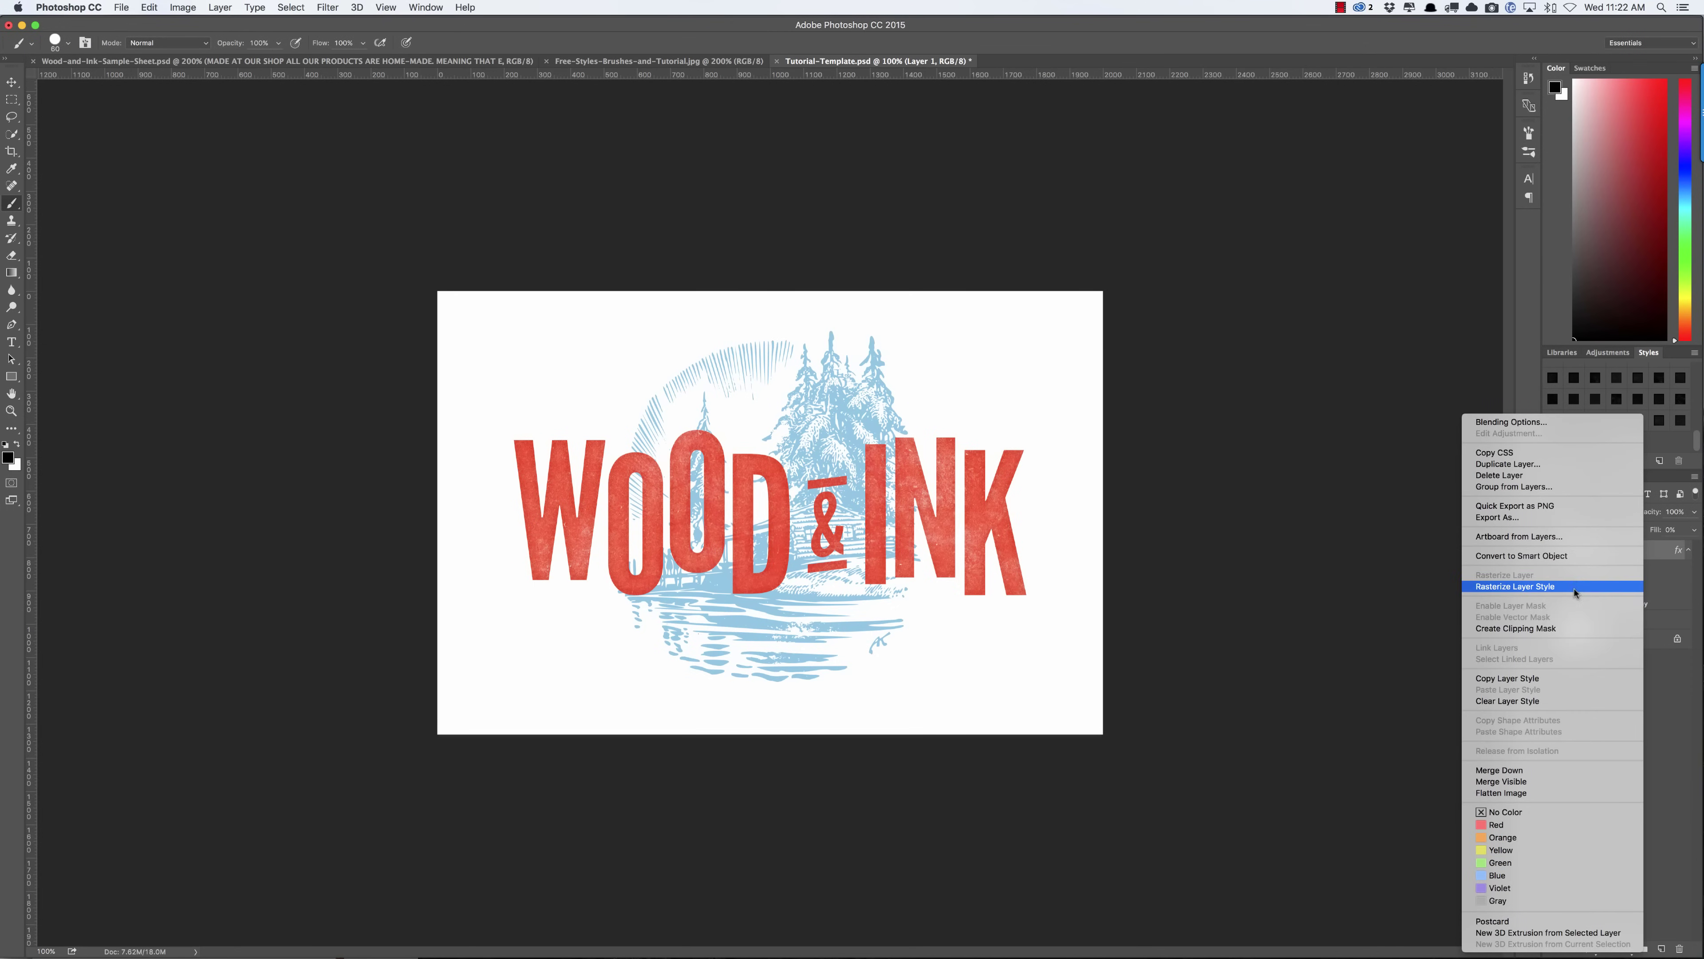
click(1648, 554)
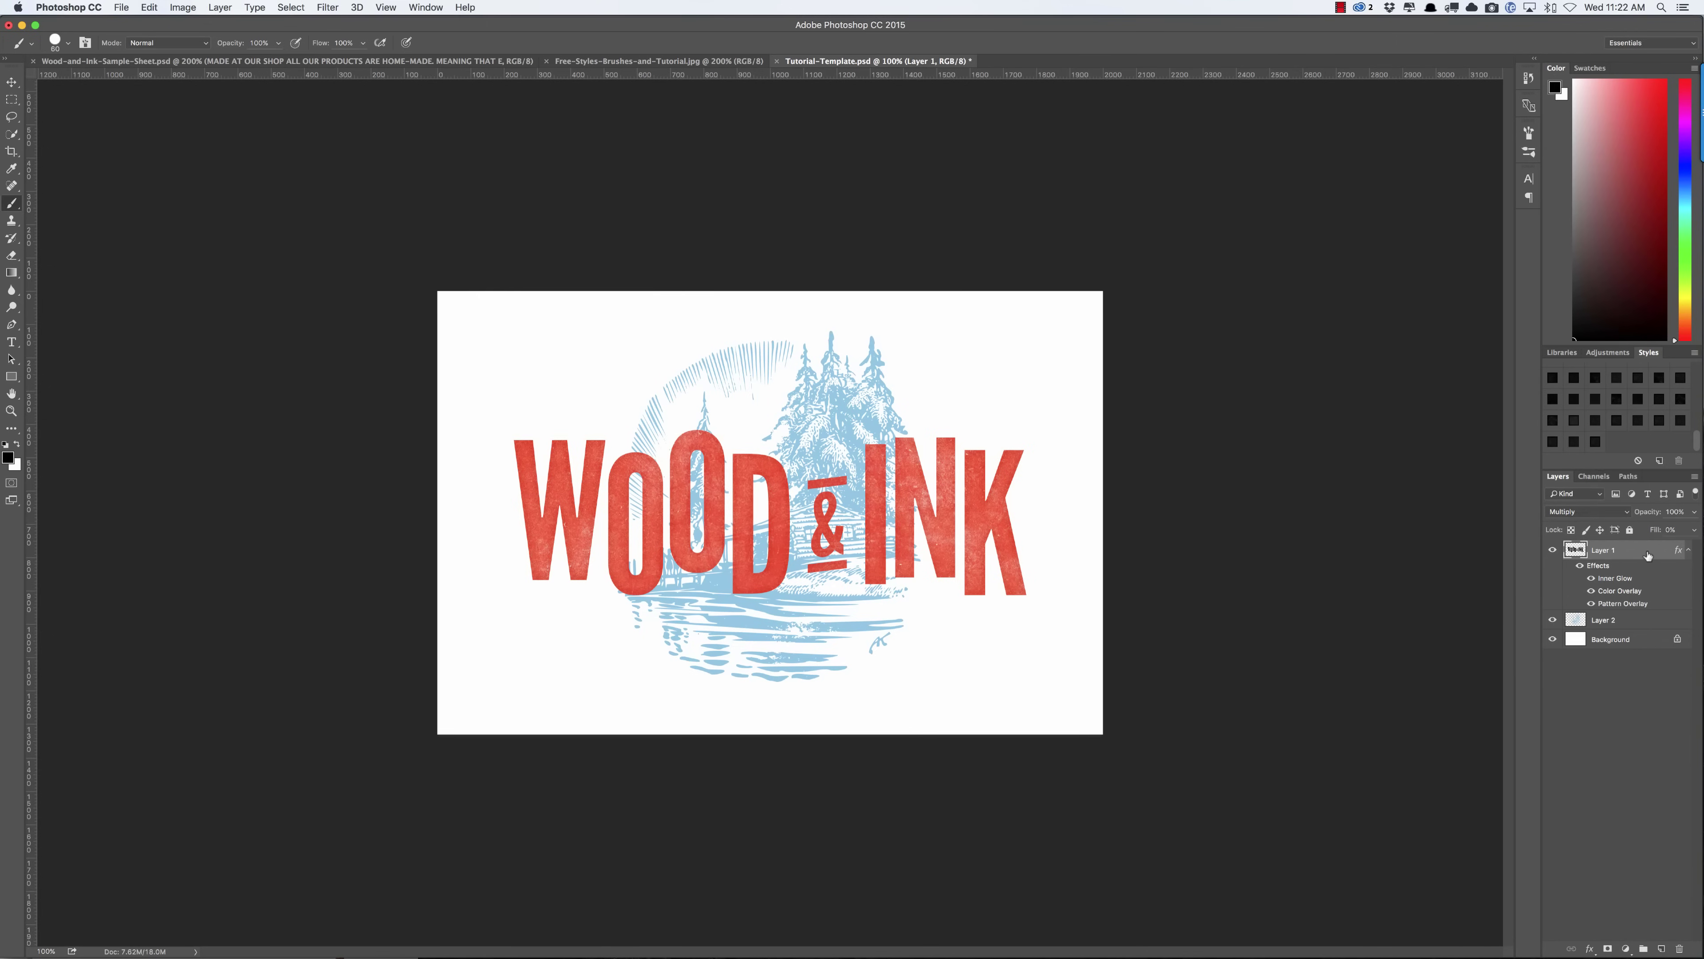
right_click(1649, 555)
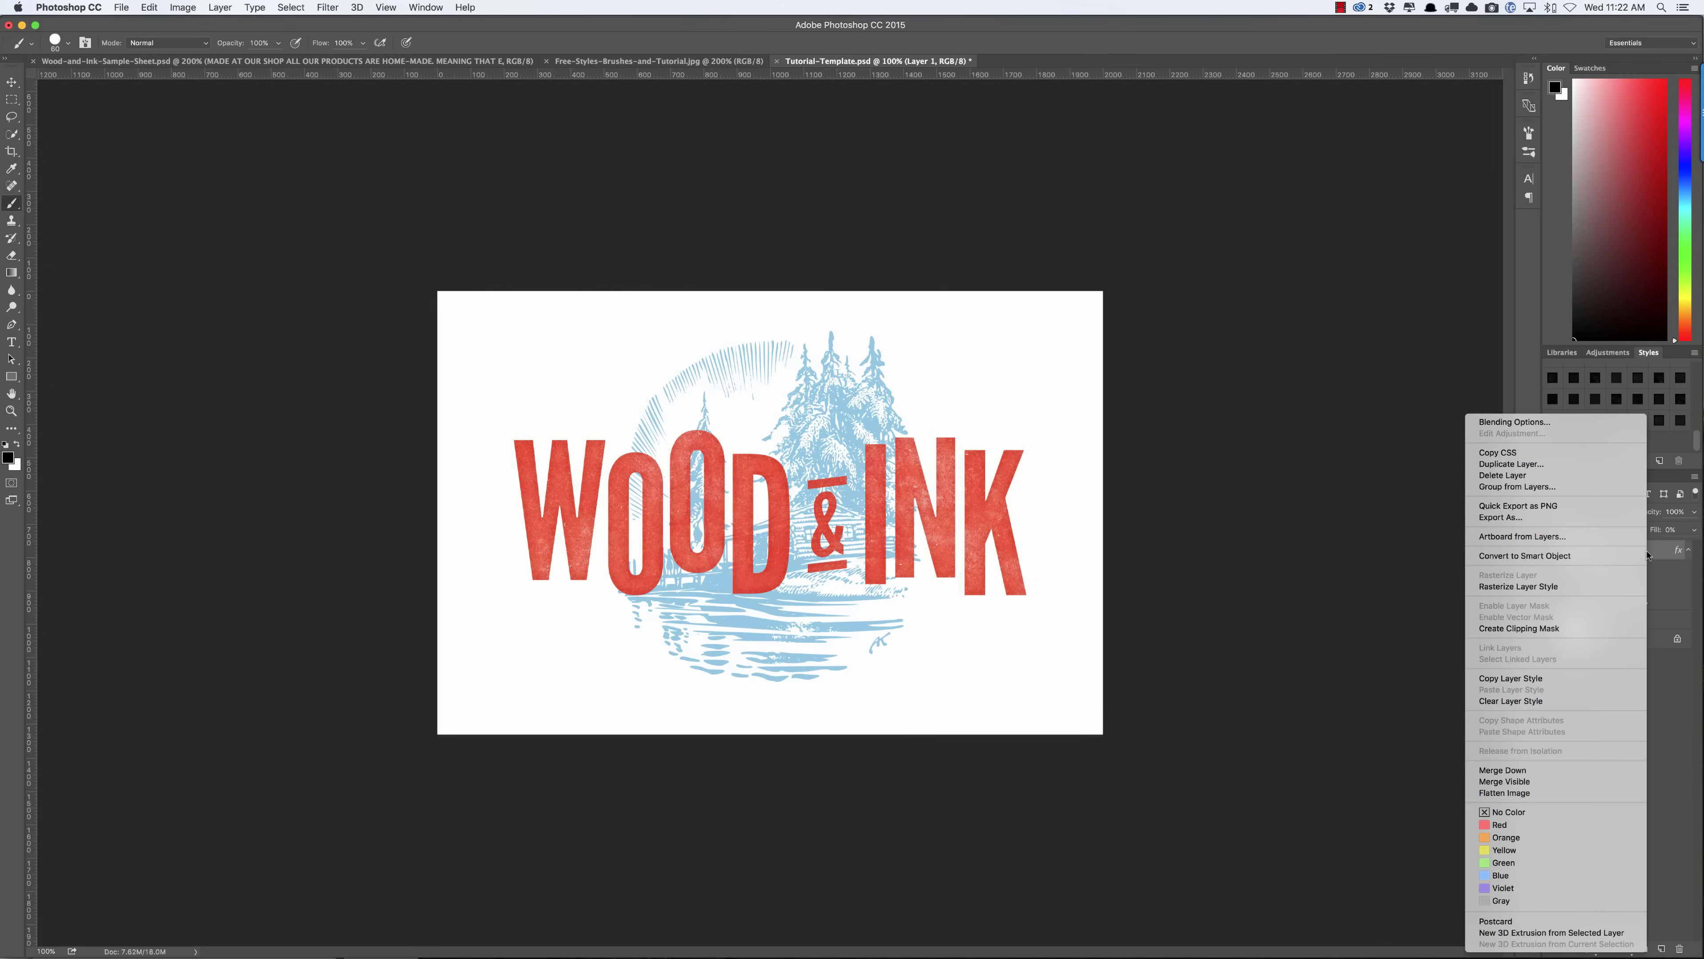
click(1614, 587)
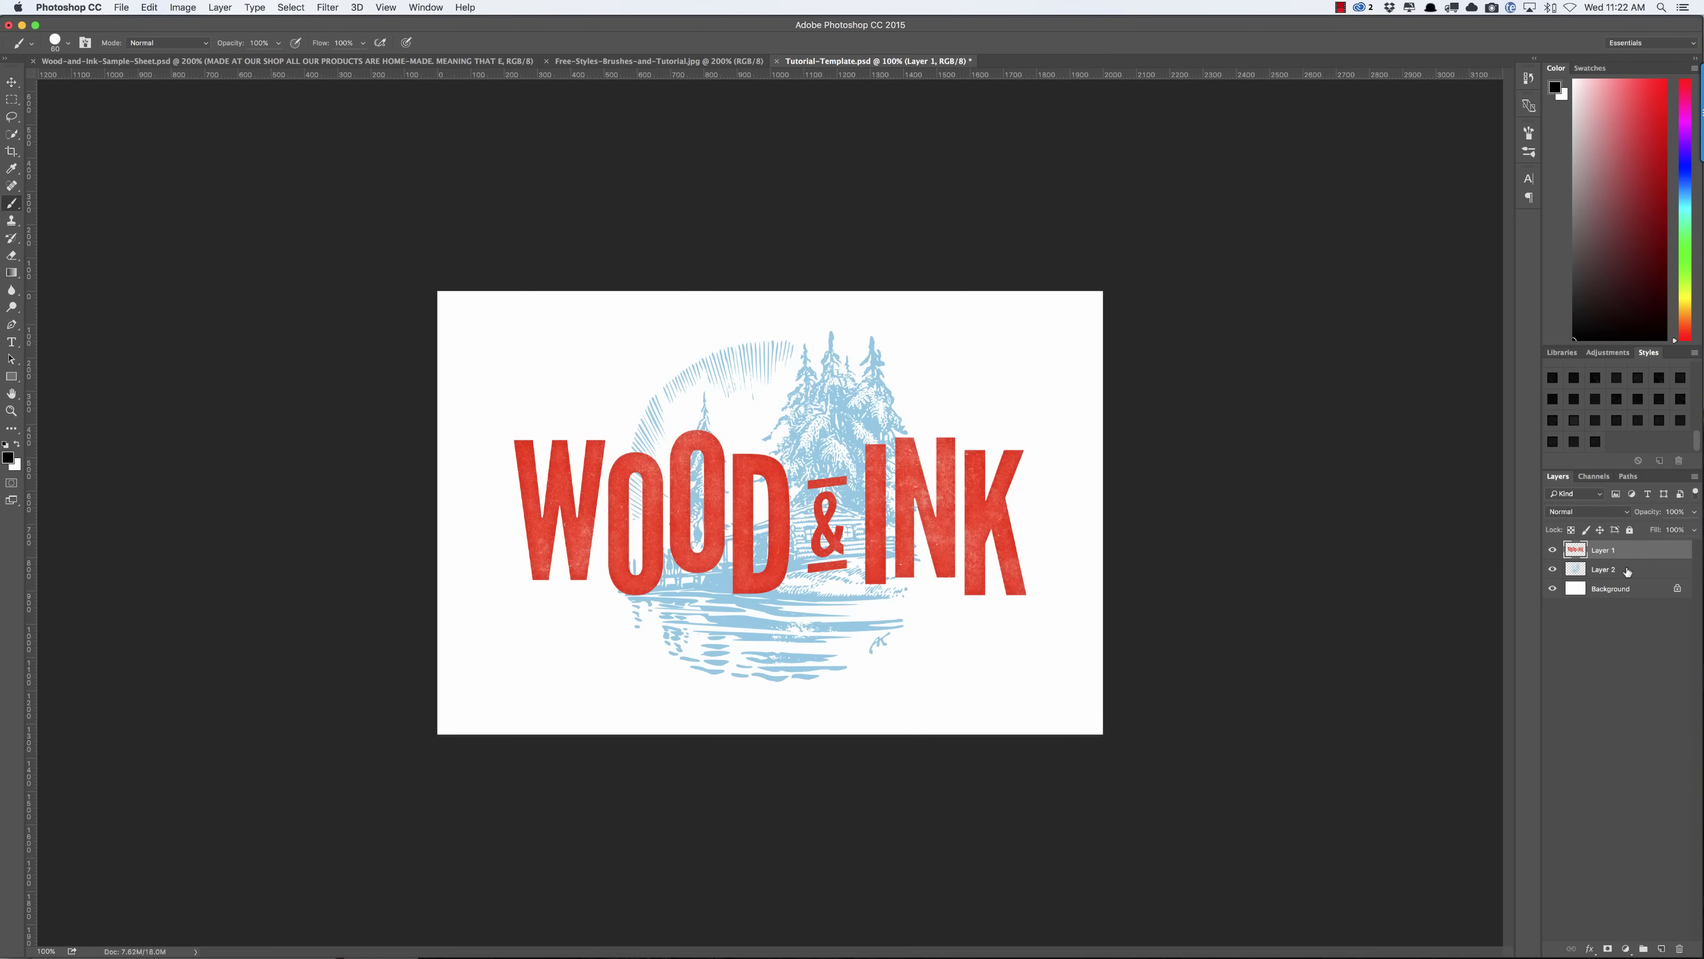
click(1627, 513)
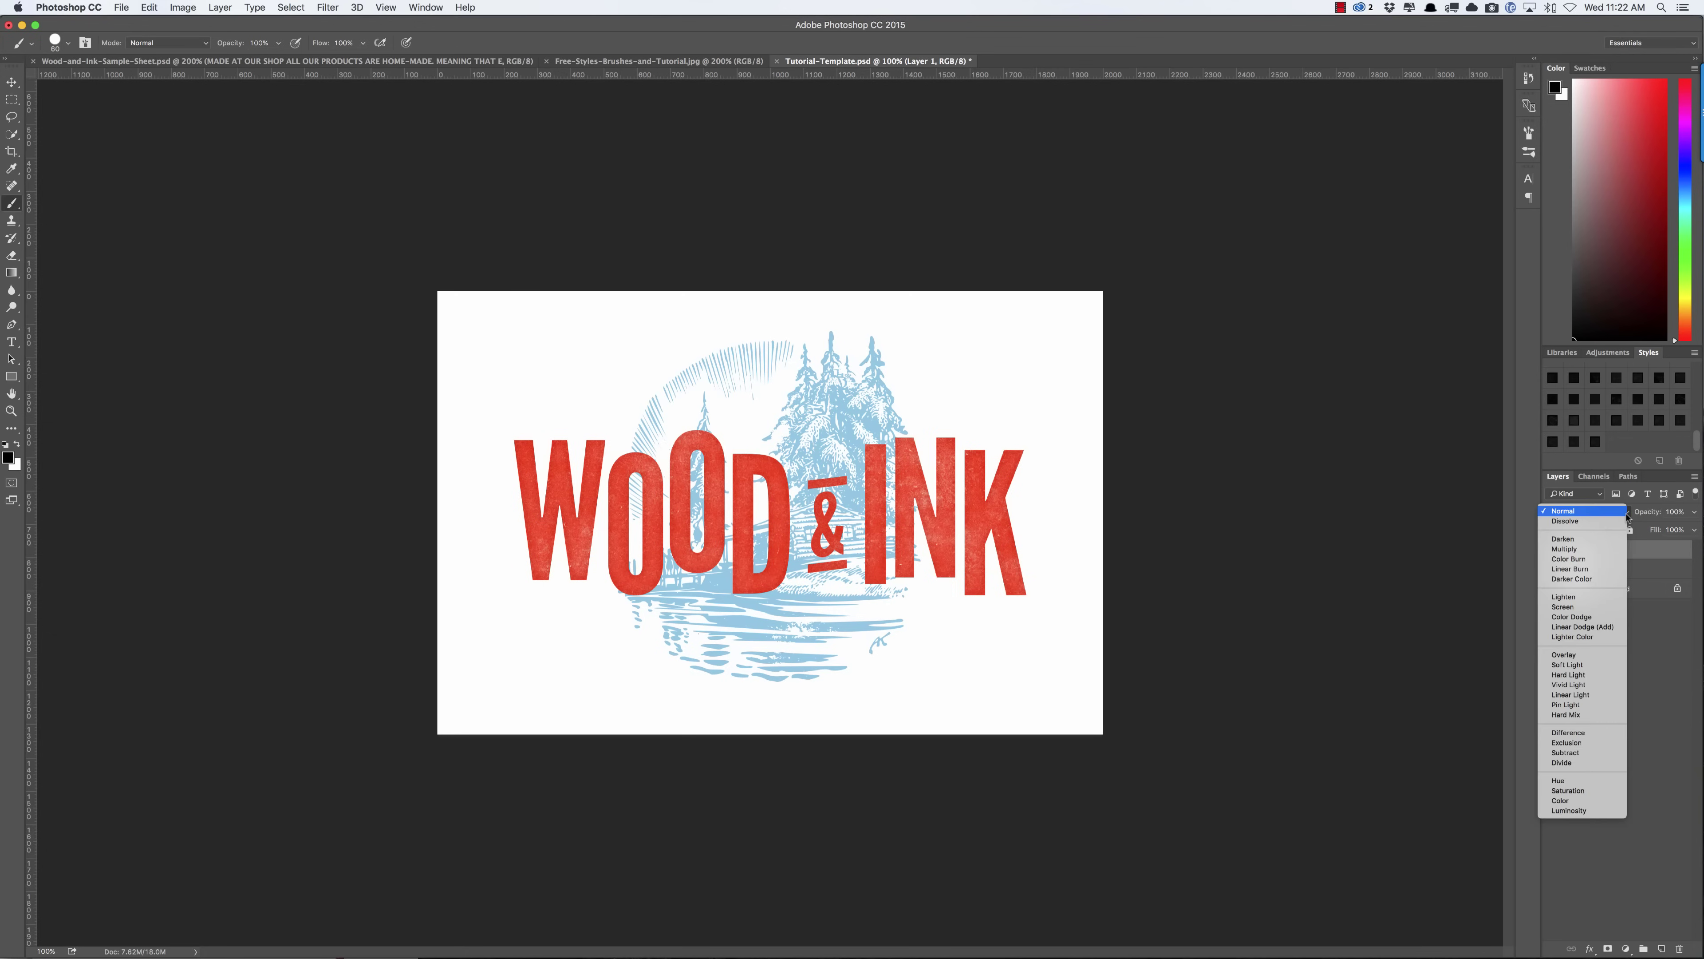
click(1598, 570)
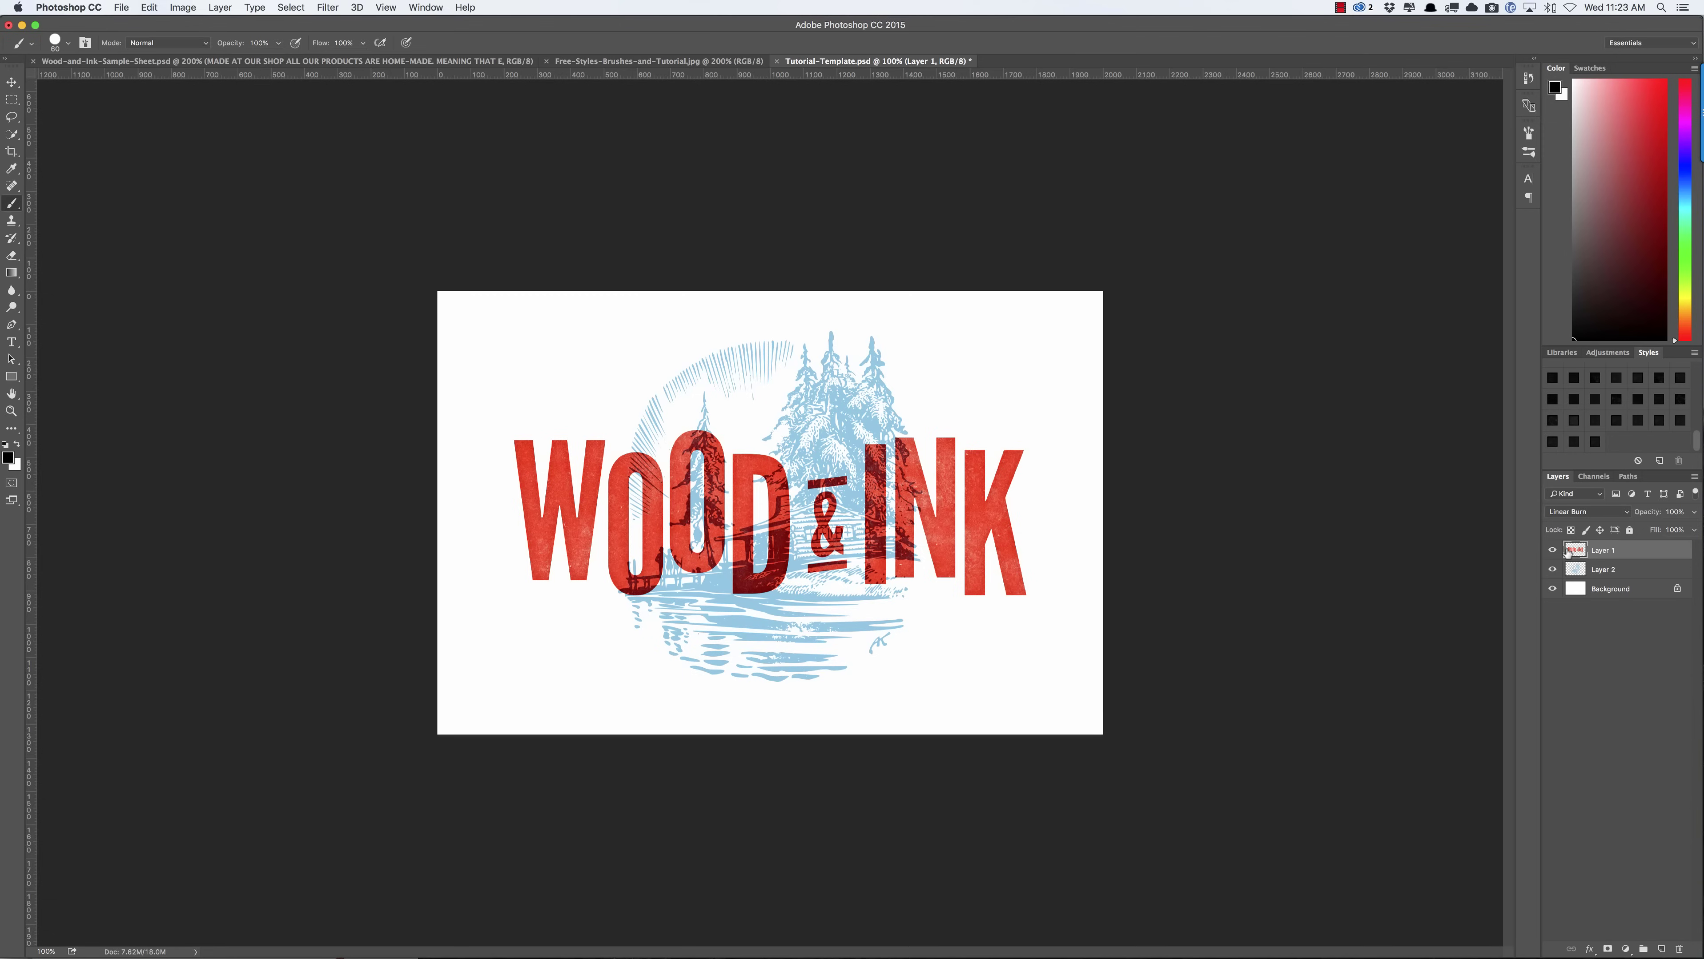
Add a layer mask to Layer 1 and load the Wood-and-Ink-Sample-Brushes.abr brush set.
click(1609, 949)
click(29, 44)
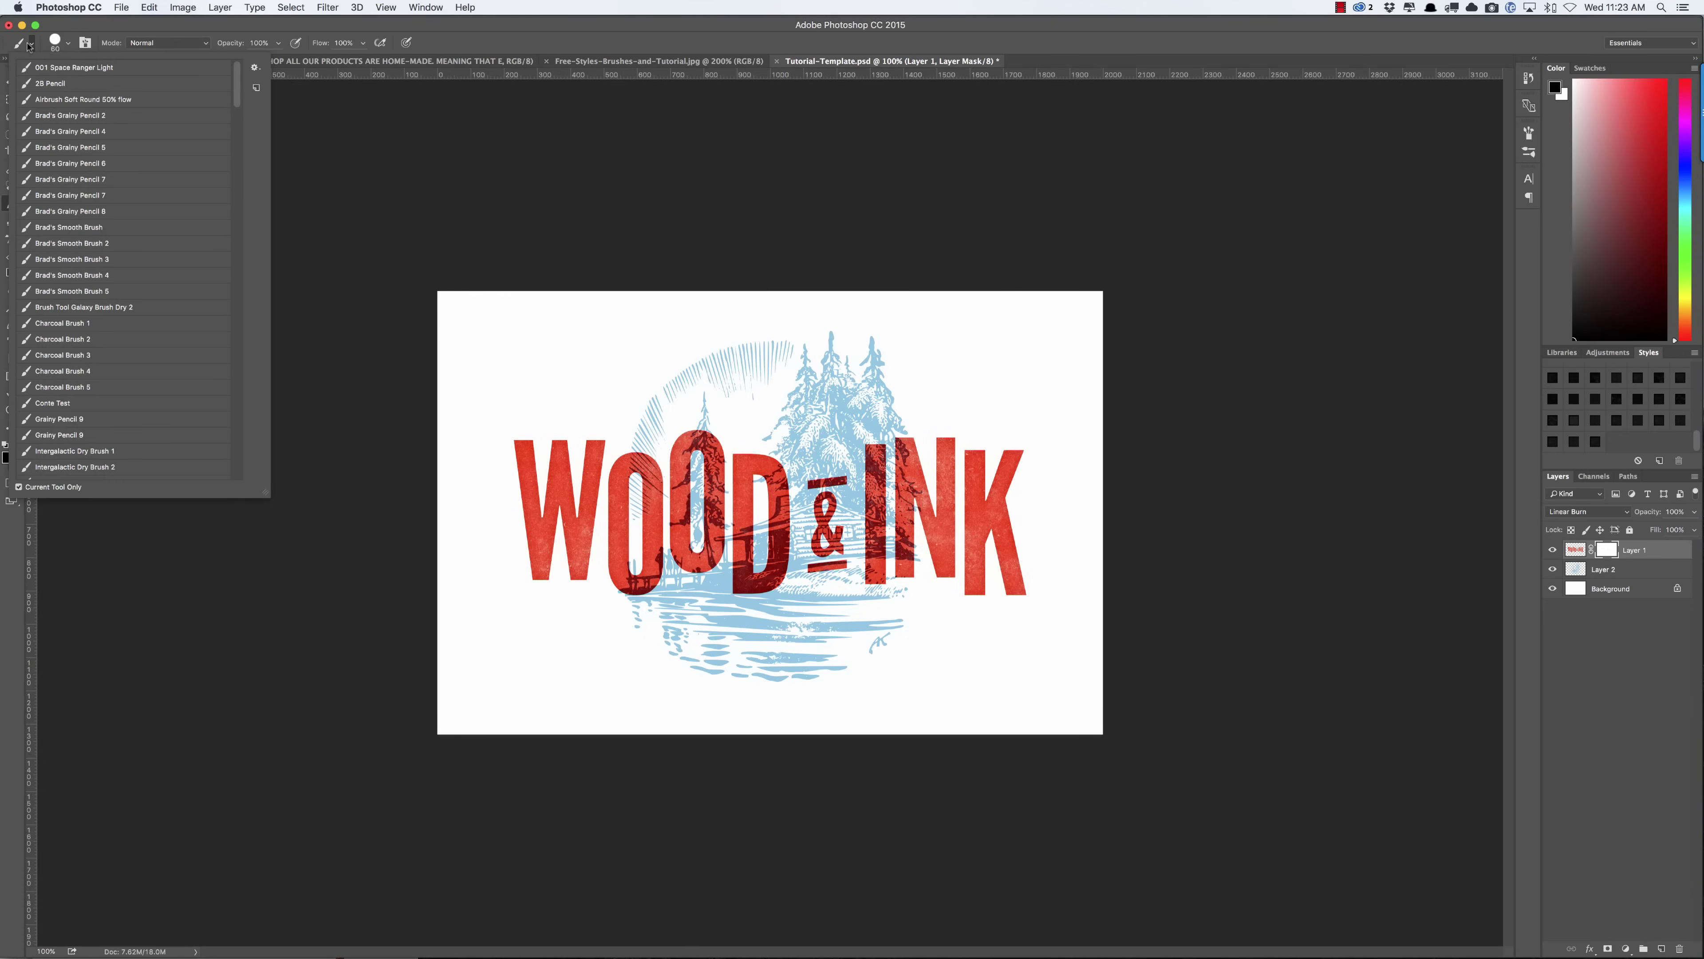
click(96, 39)
click(68, 44)
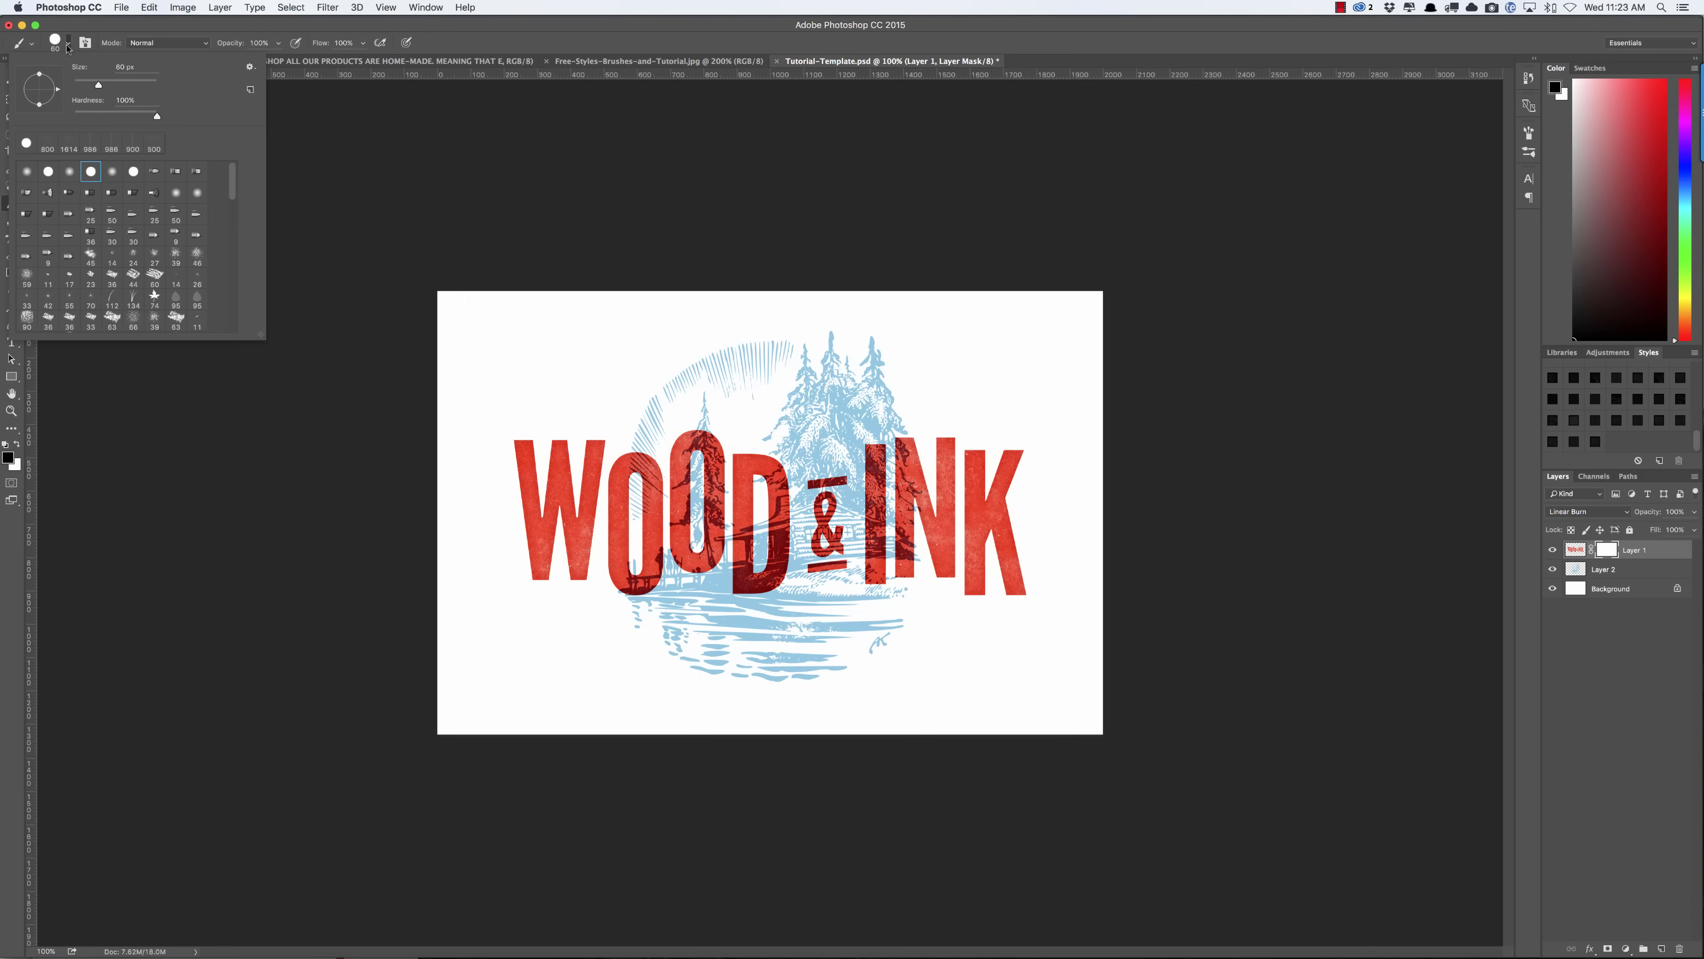
click(250, 67)
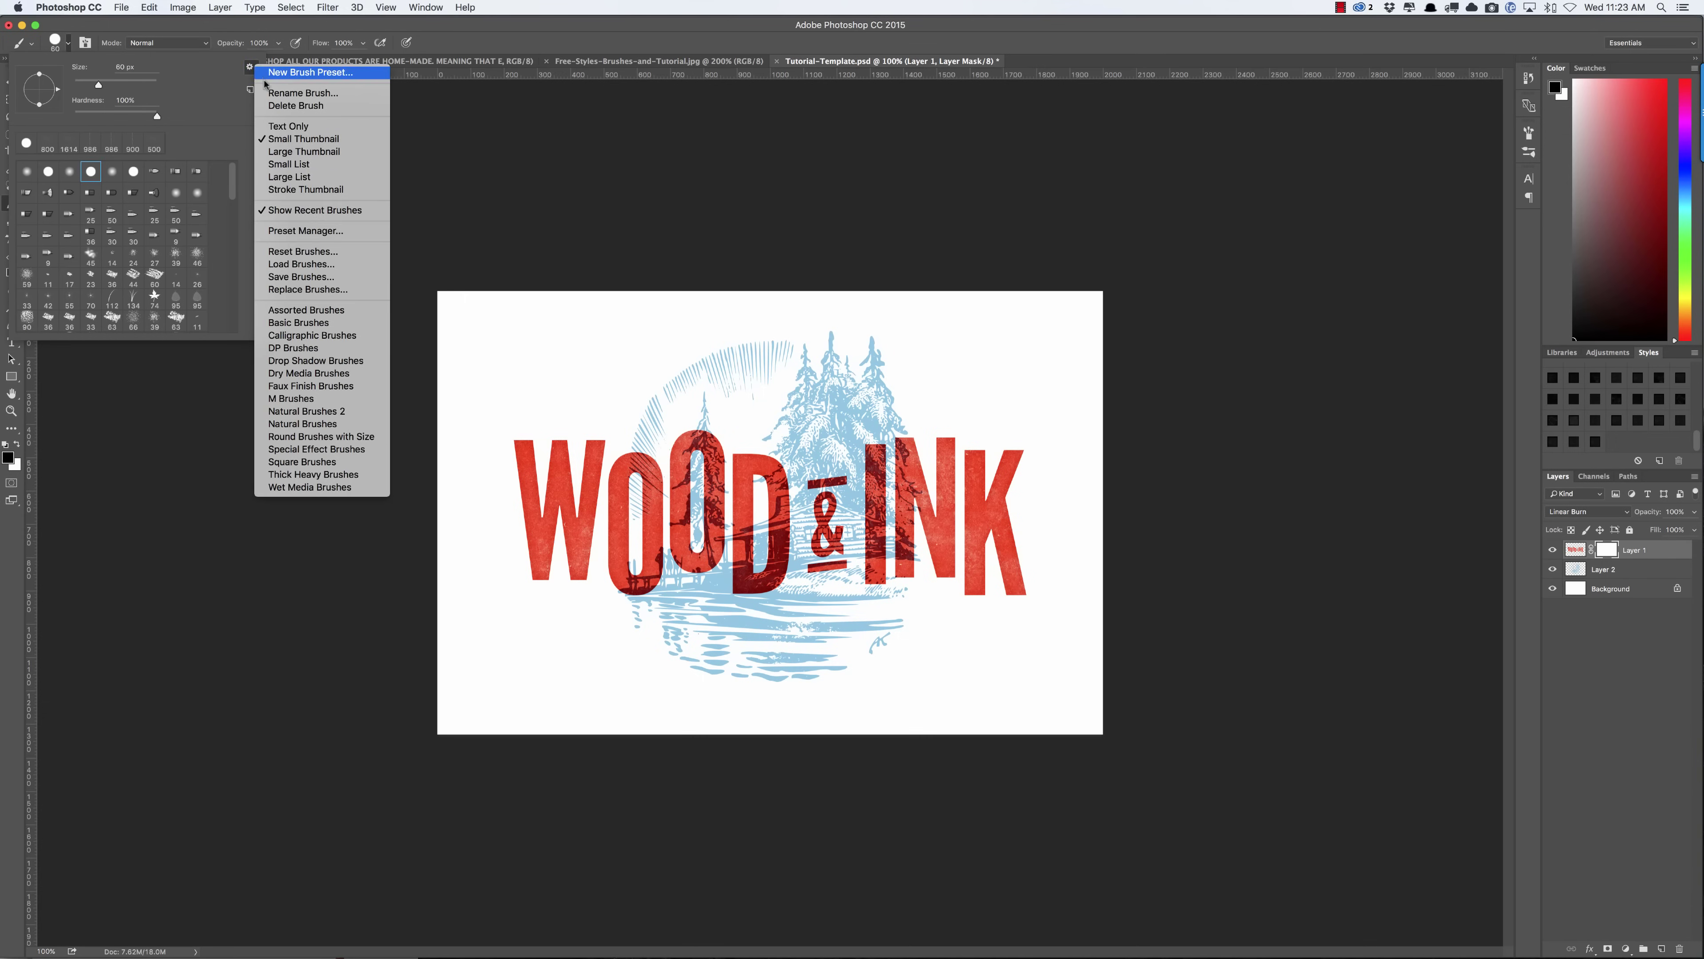
click(318, 265)
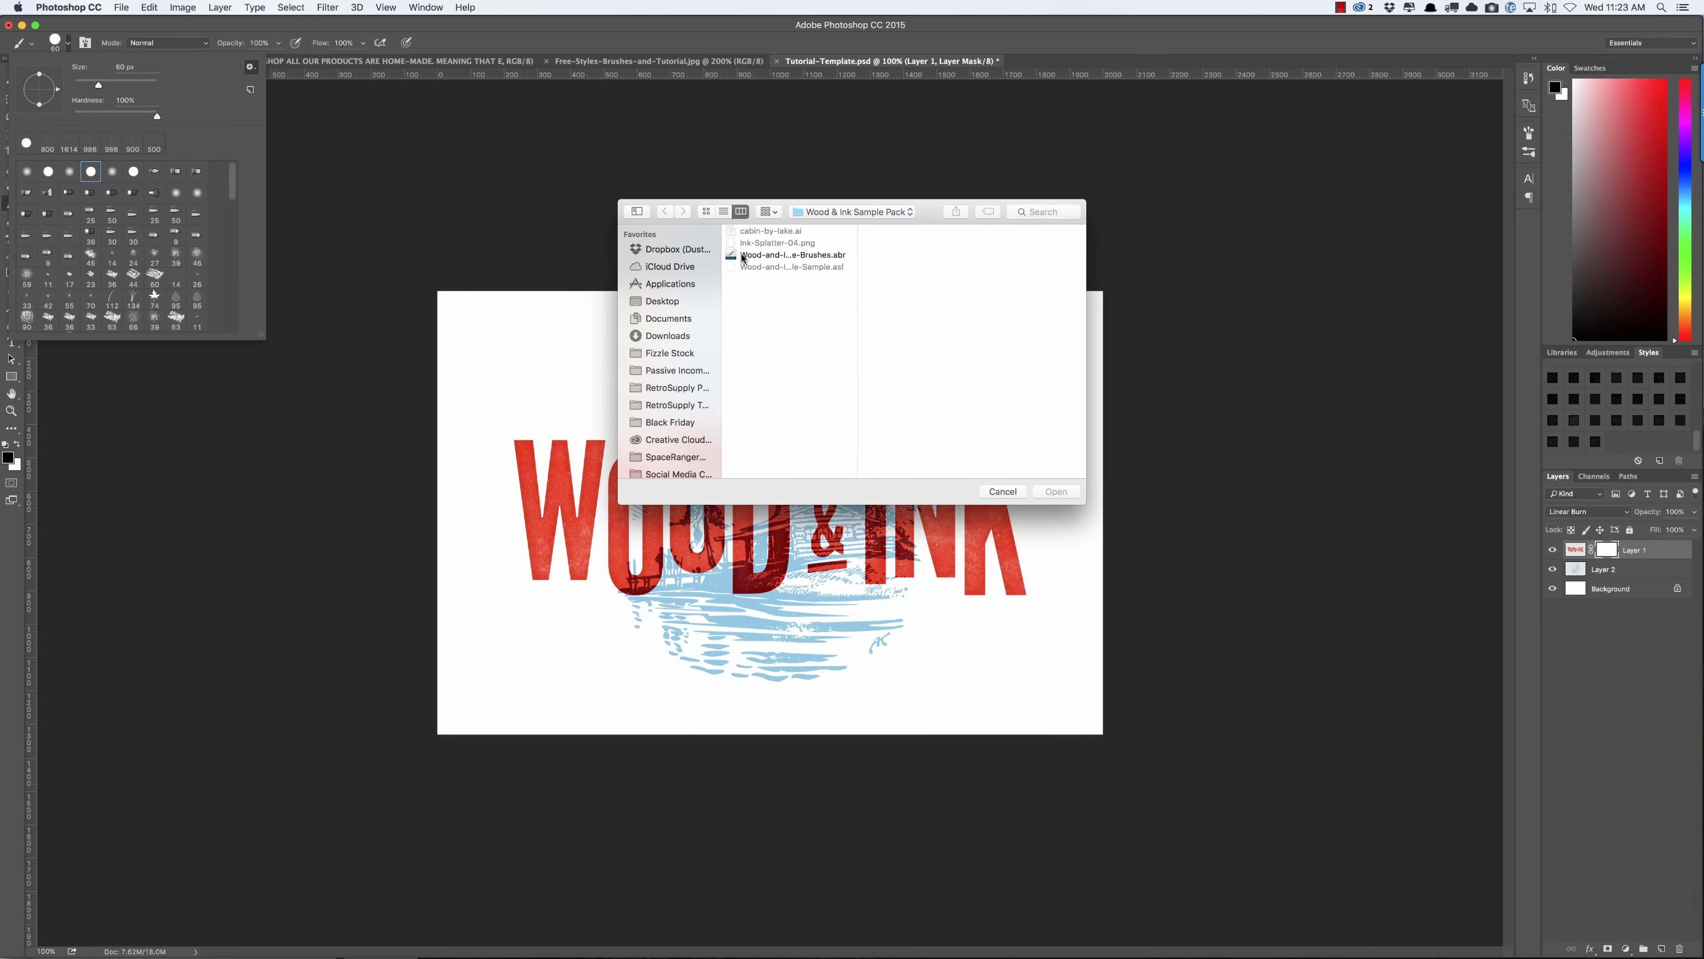
click(770, 258)
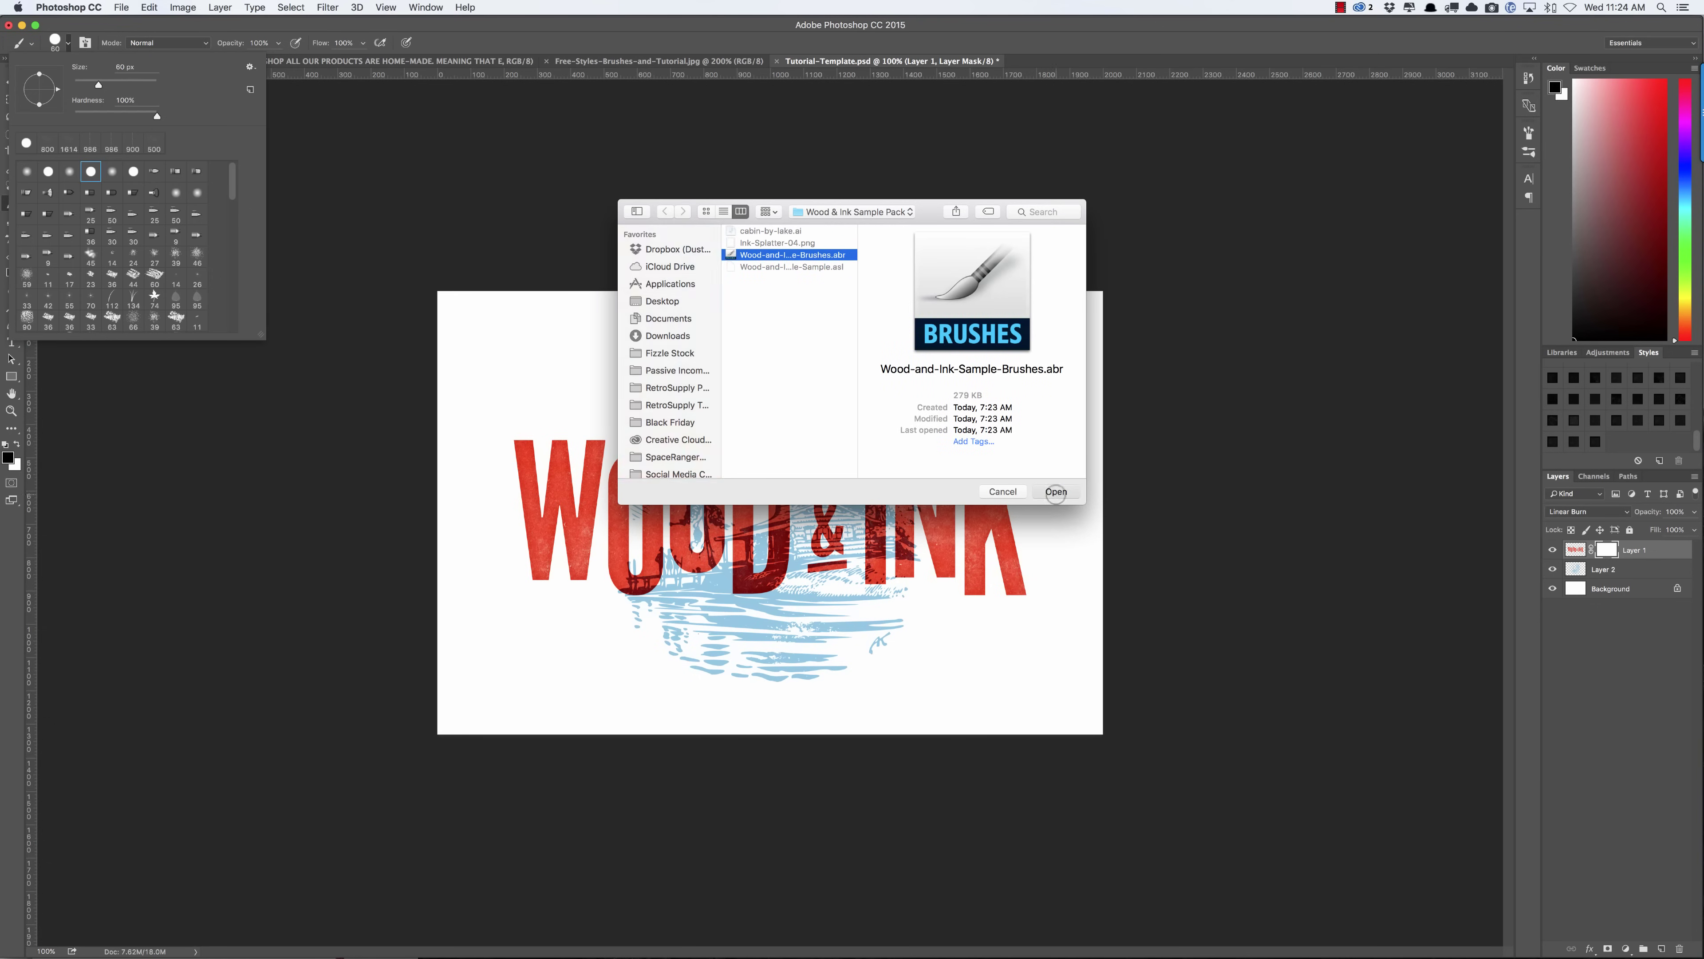
click(1055, 492)
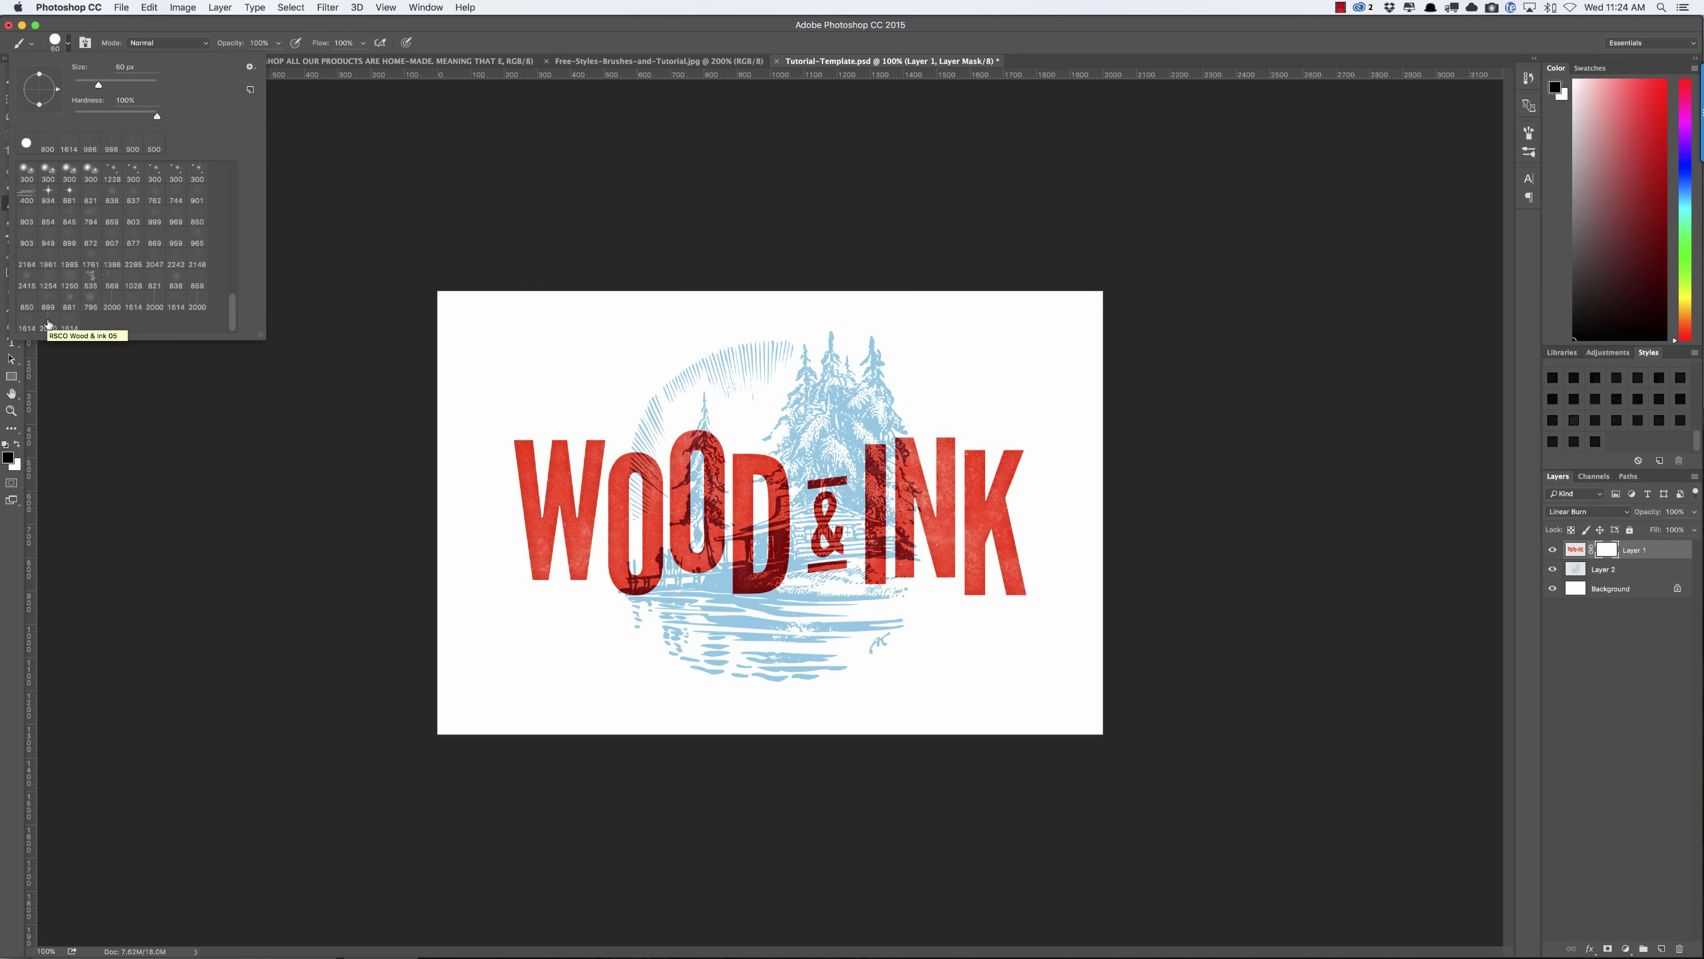
Stamp the RSCO Wood & Ink 05 brush along the W's left edge on the mask, then shrink the brush.
click(48, 324)
key(Return)
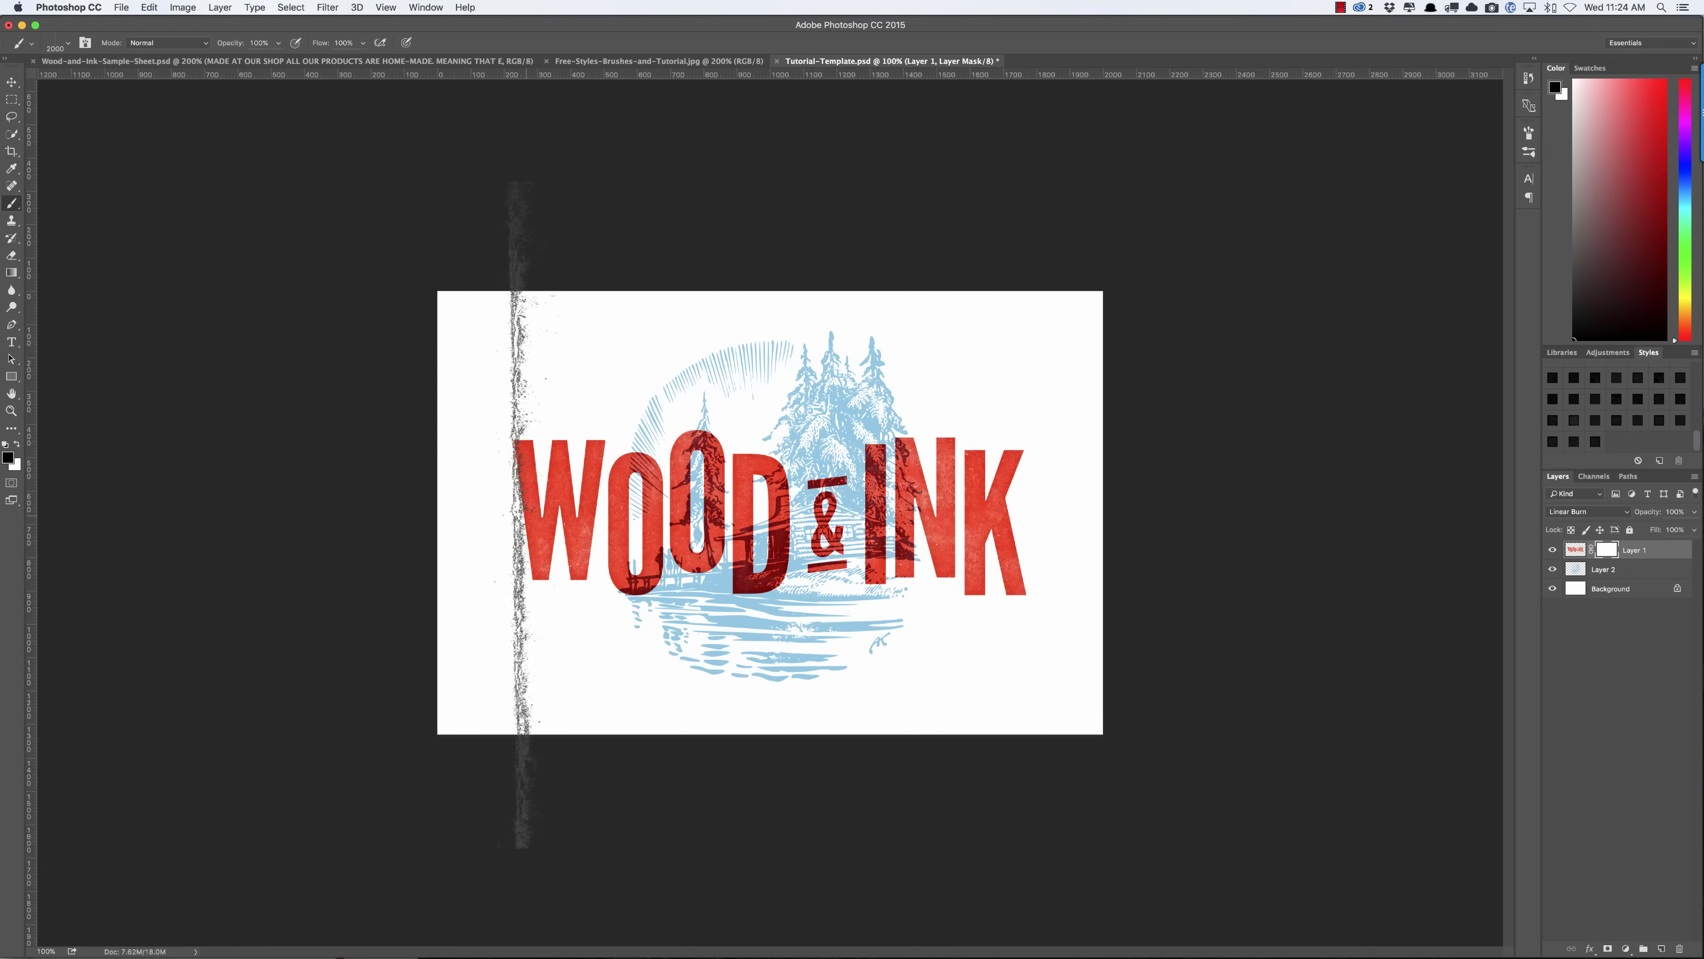
click(521, 514)
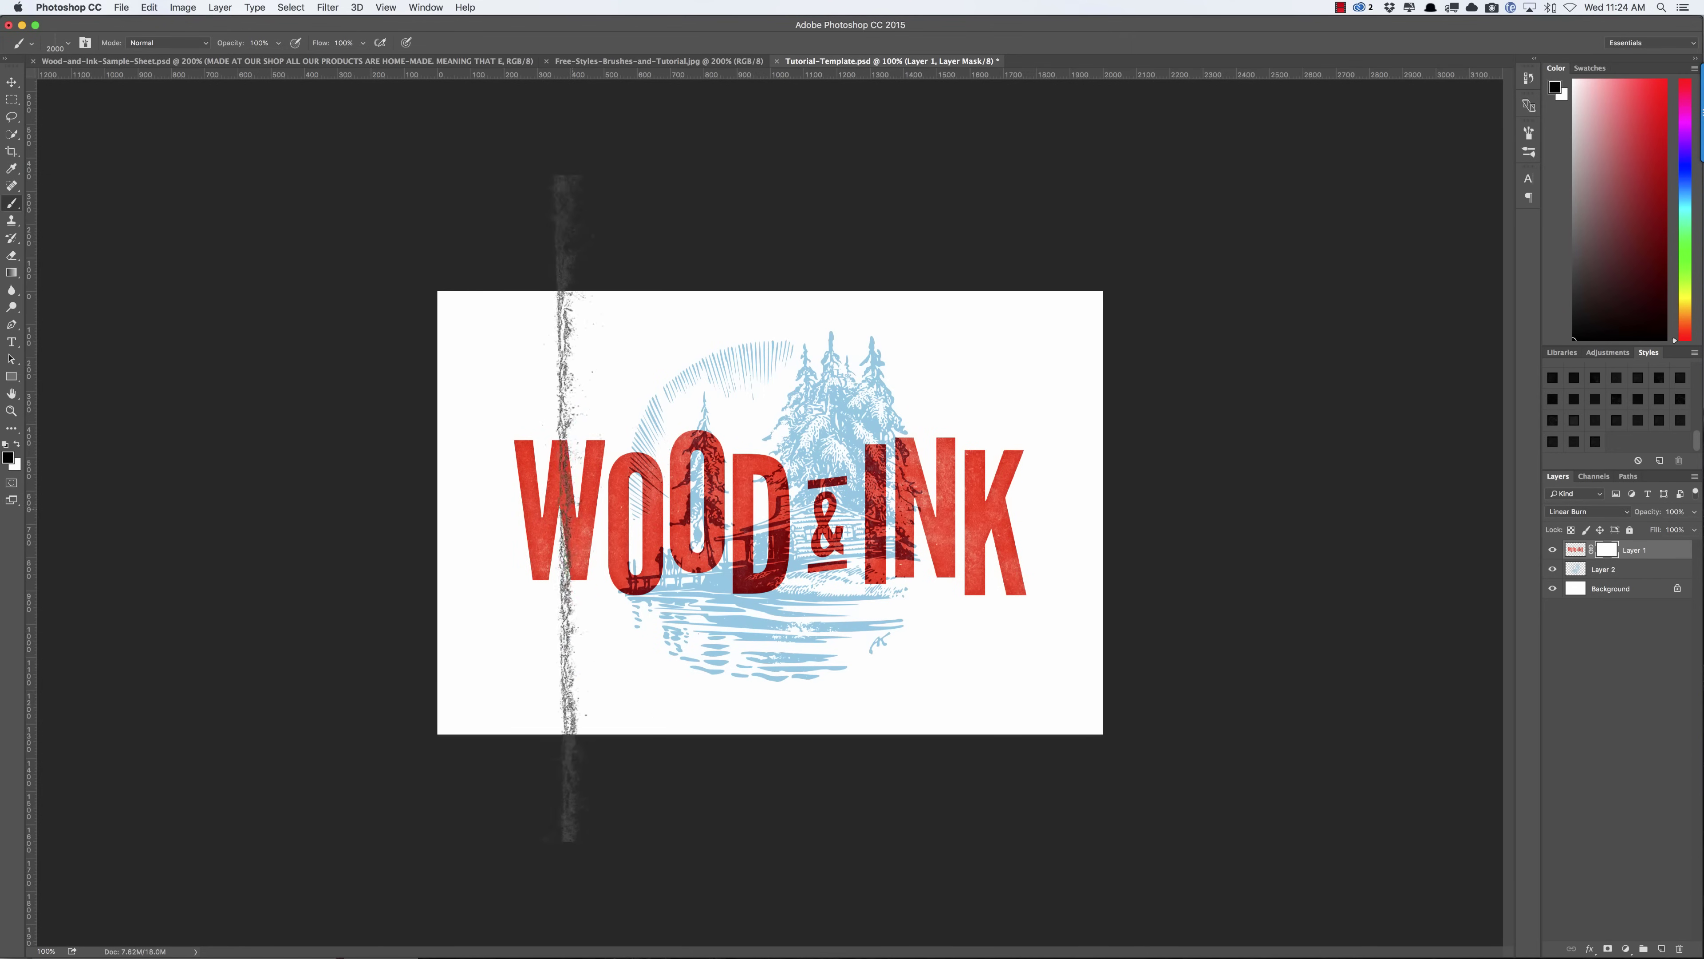
key(bracketleft)
key(bracketleft)
key(bracketleft)
key(bracketleft)
key(bracketleft)
key(bracketleft)
key(bracketleft)
key(bracketleft)
key(bracketleft)
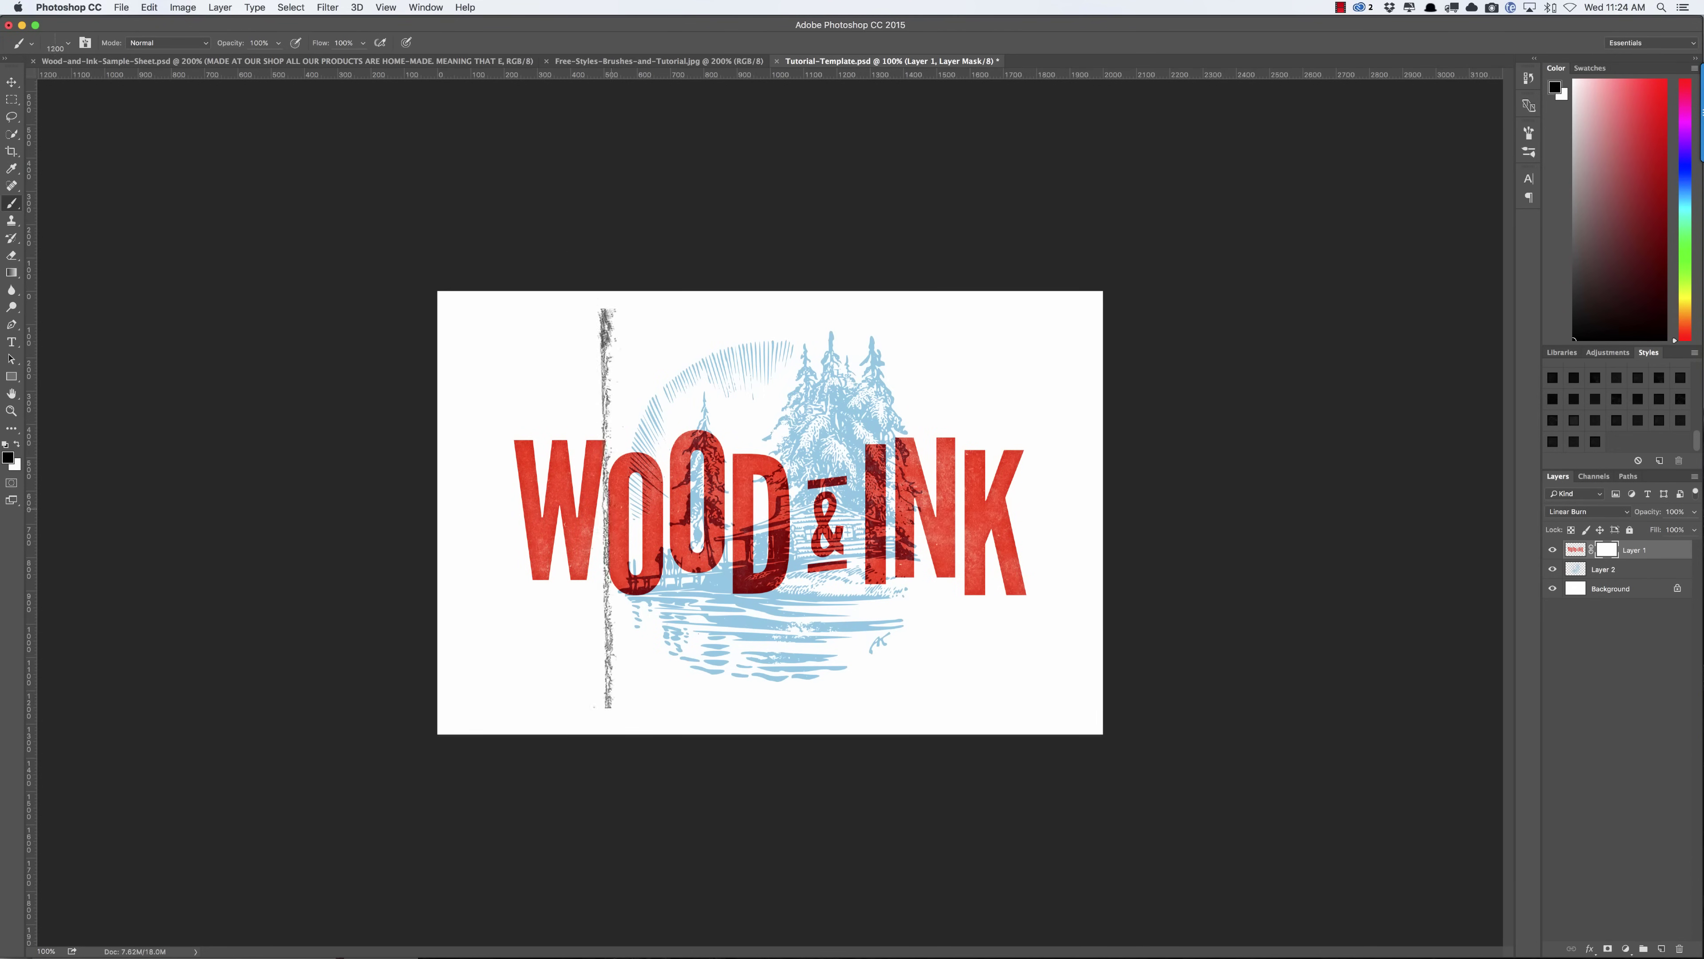
key(bracketleft)
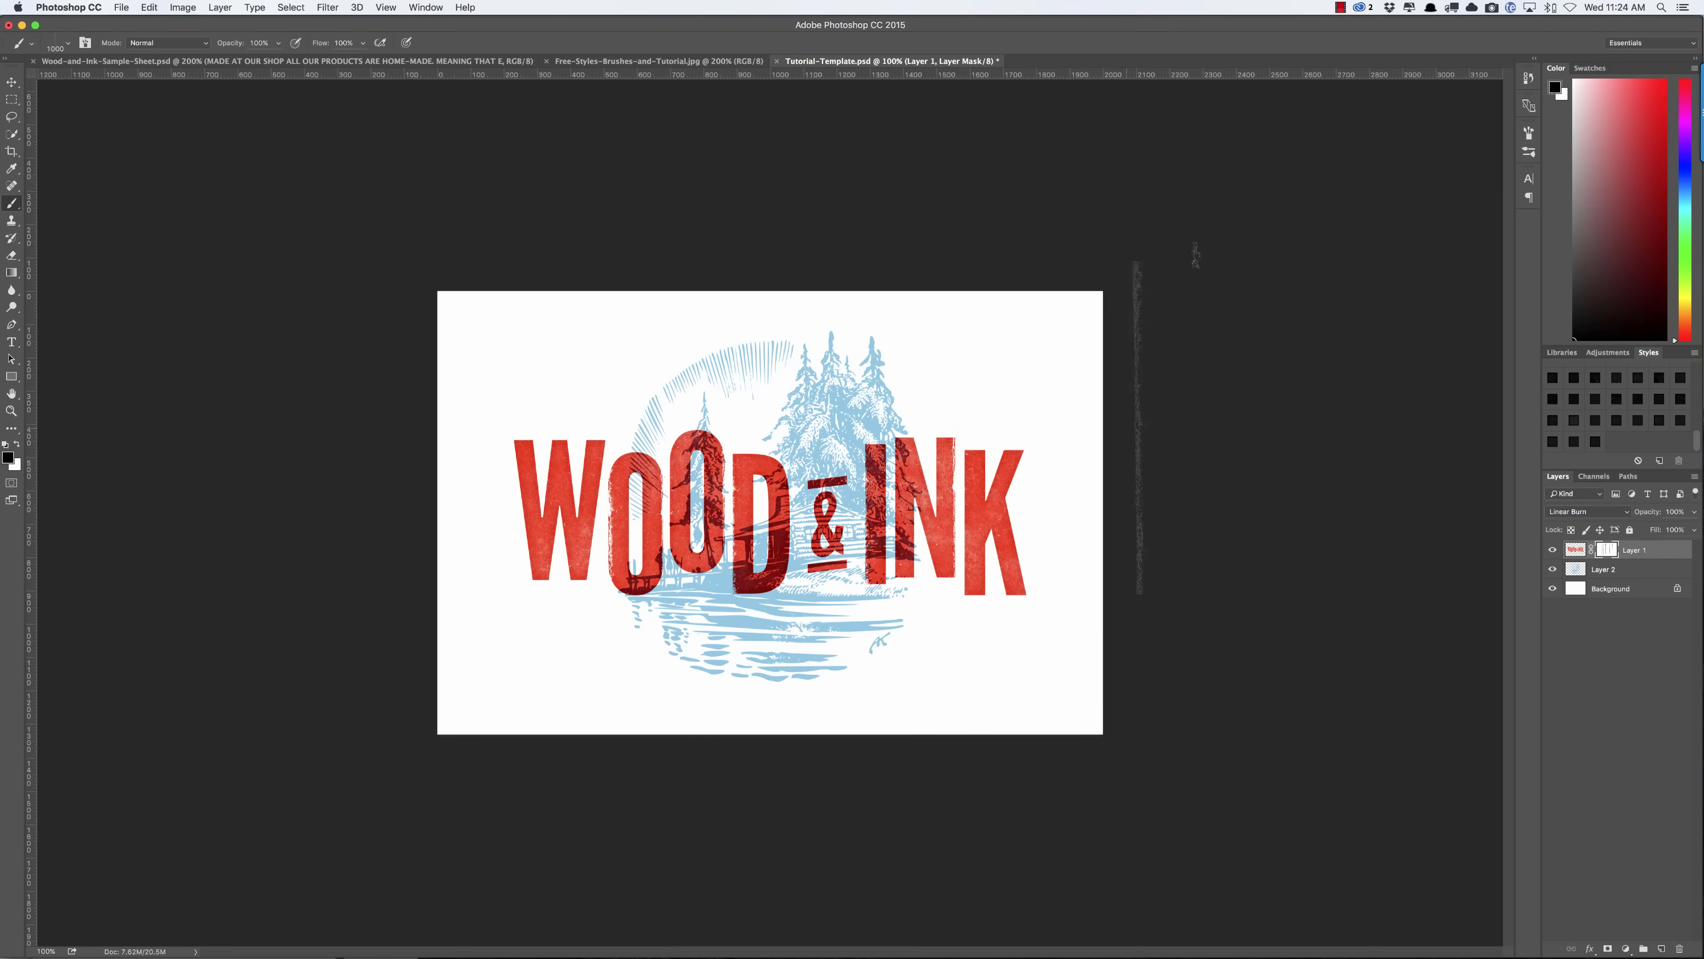
Set the Wood & Ink brush tip shape angle to 7° in the Brush panel.
click(1529, 132)
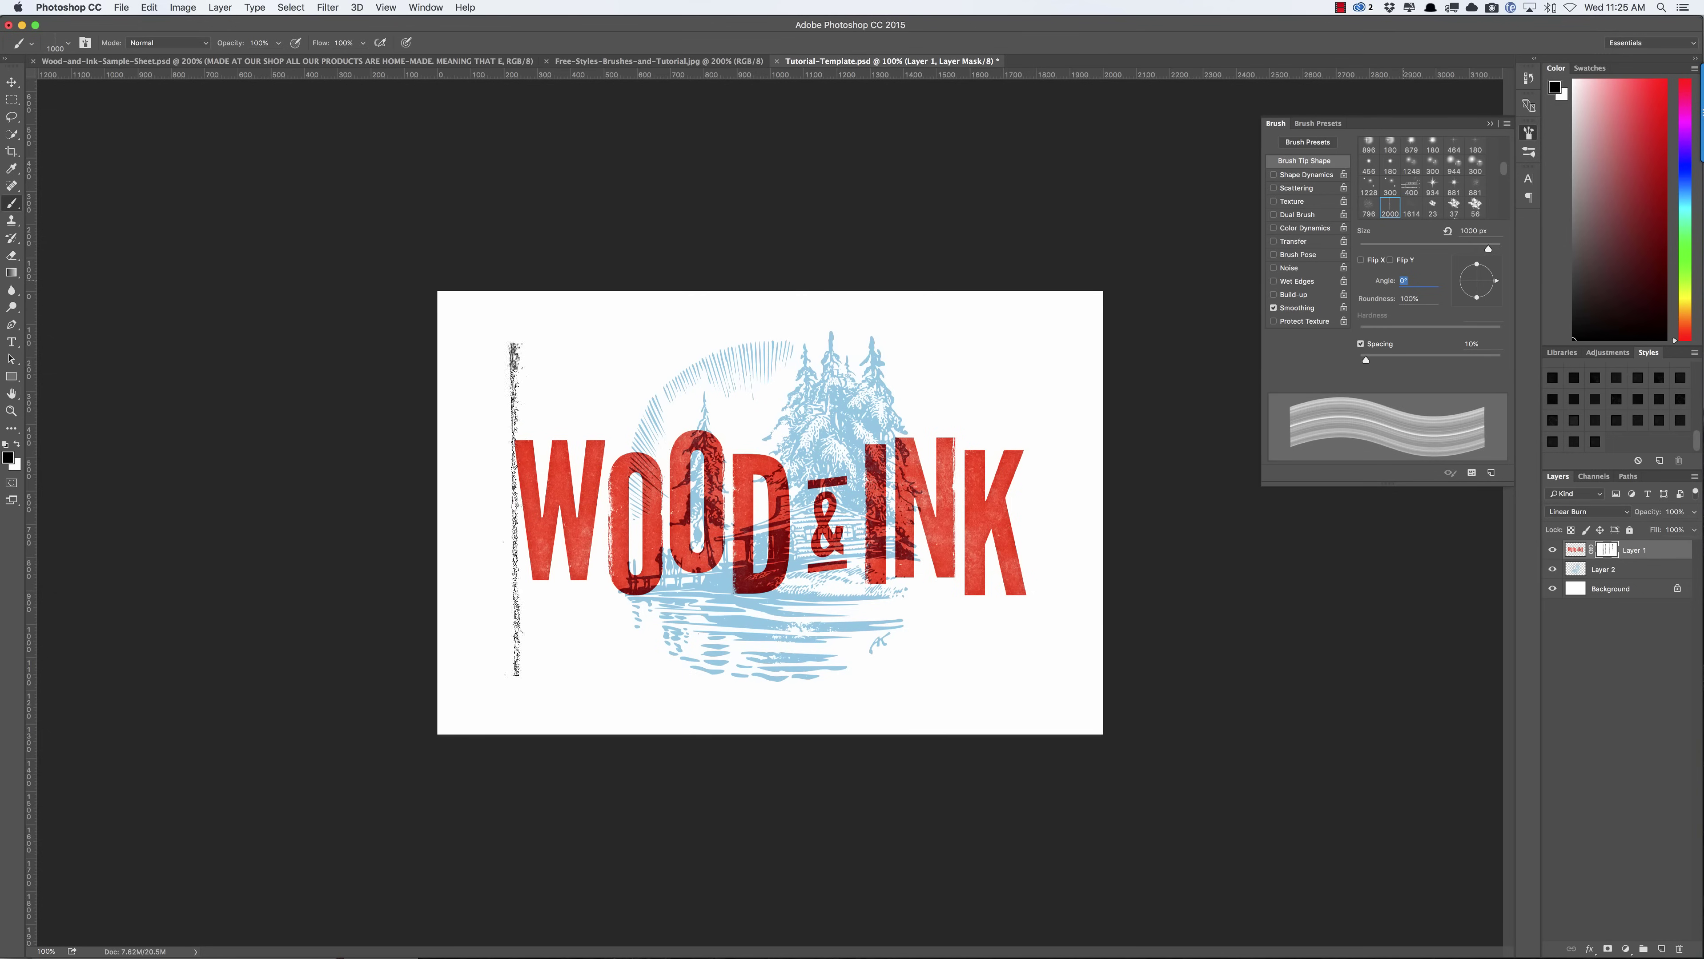
key(Up)
key(Up)
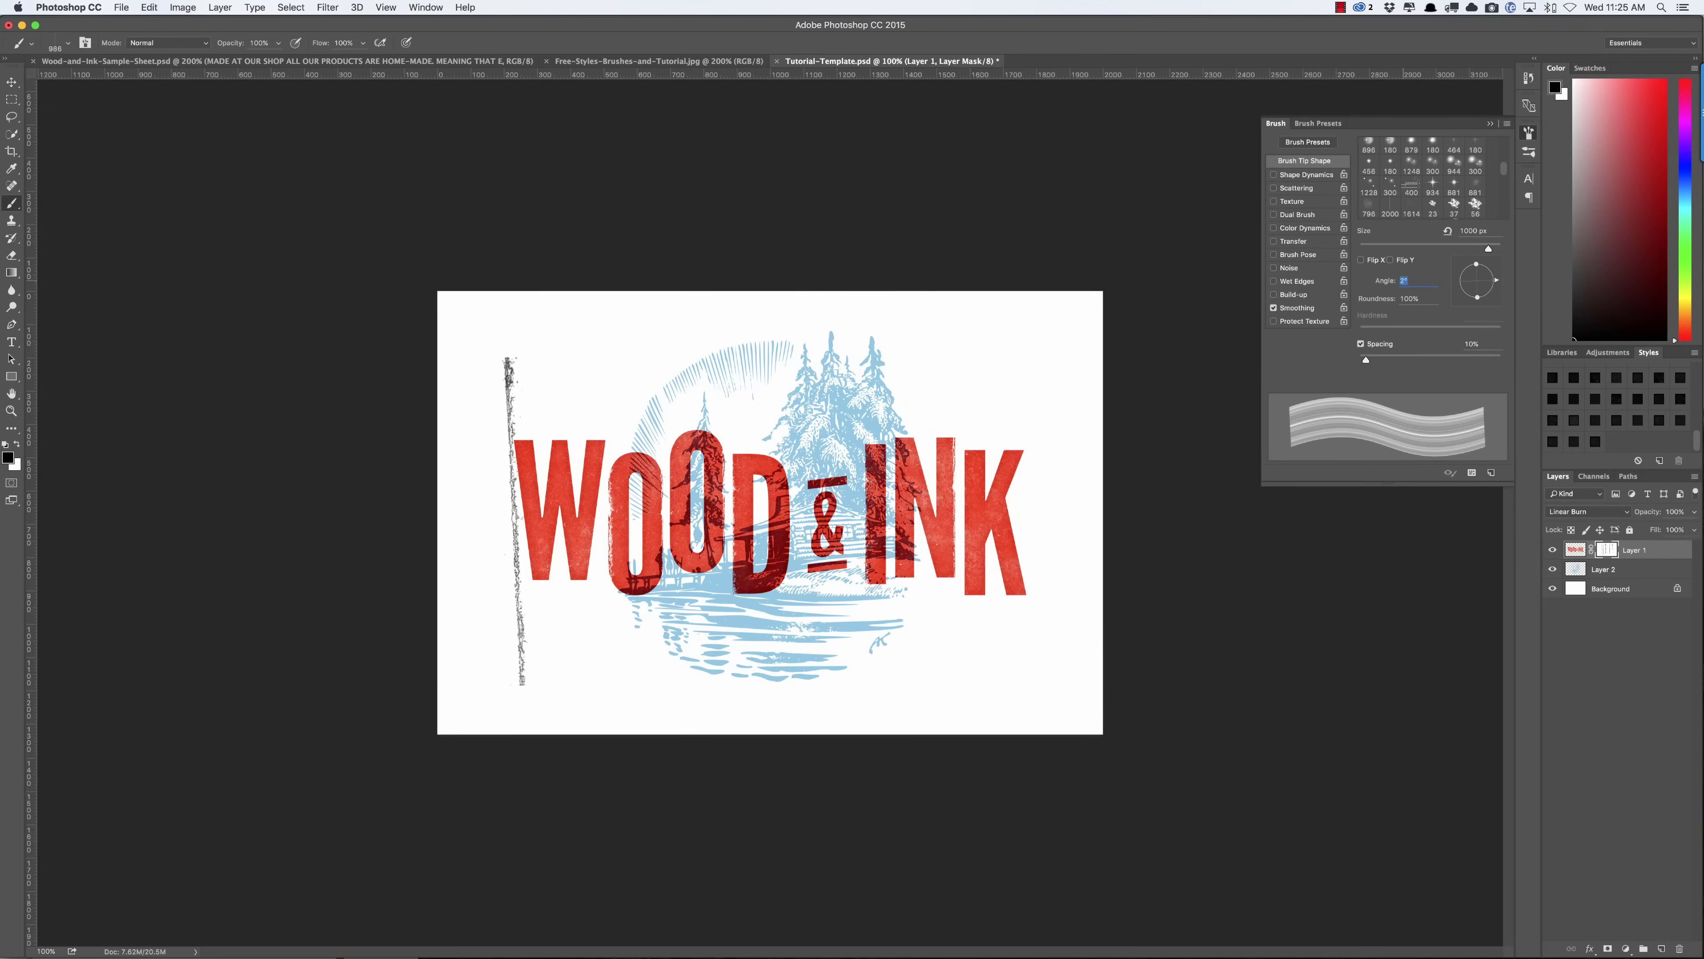
key(Up)
key(Up)
key(Up)
key(Up)
key(Up)
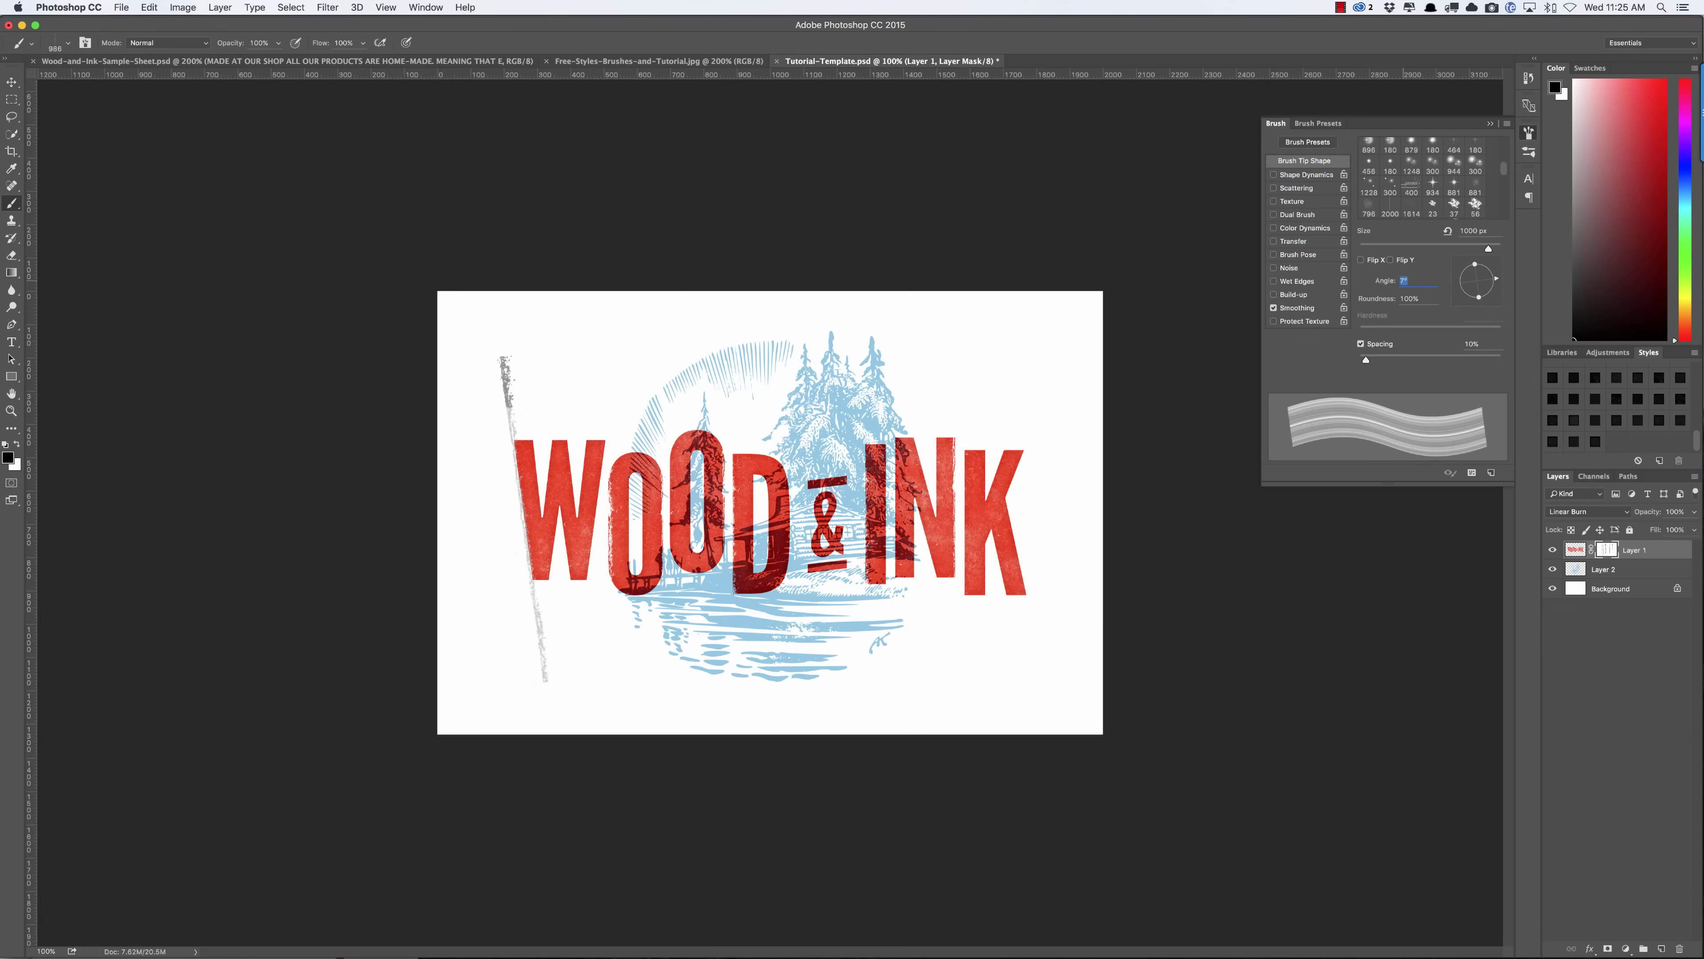
key(Up)
key(Up)
key(Up)
key(Down)
key(Down)
key(Down)
key(Up)
key(Return)
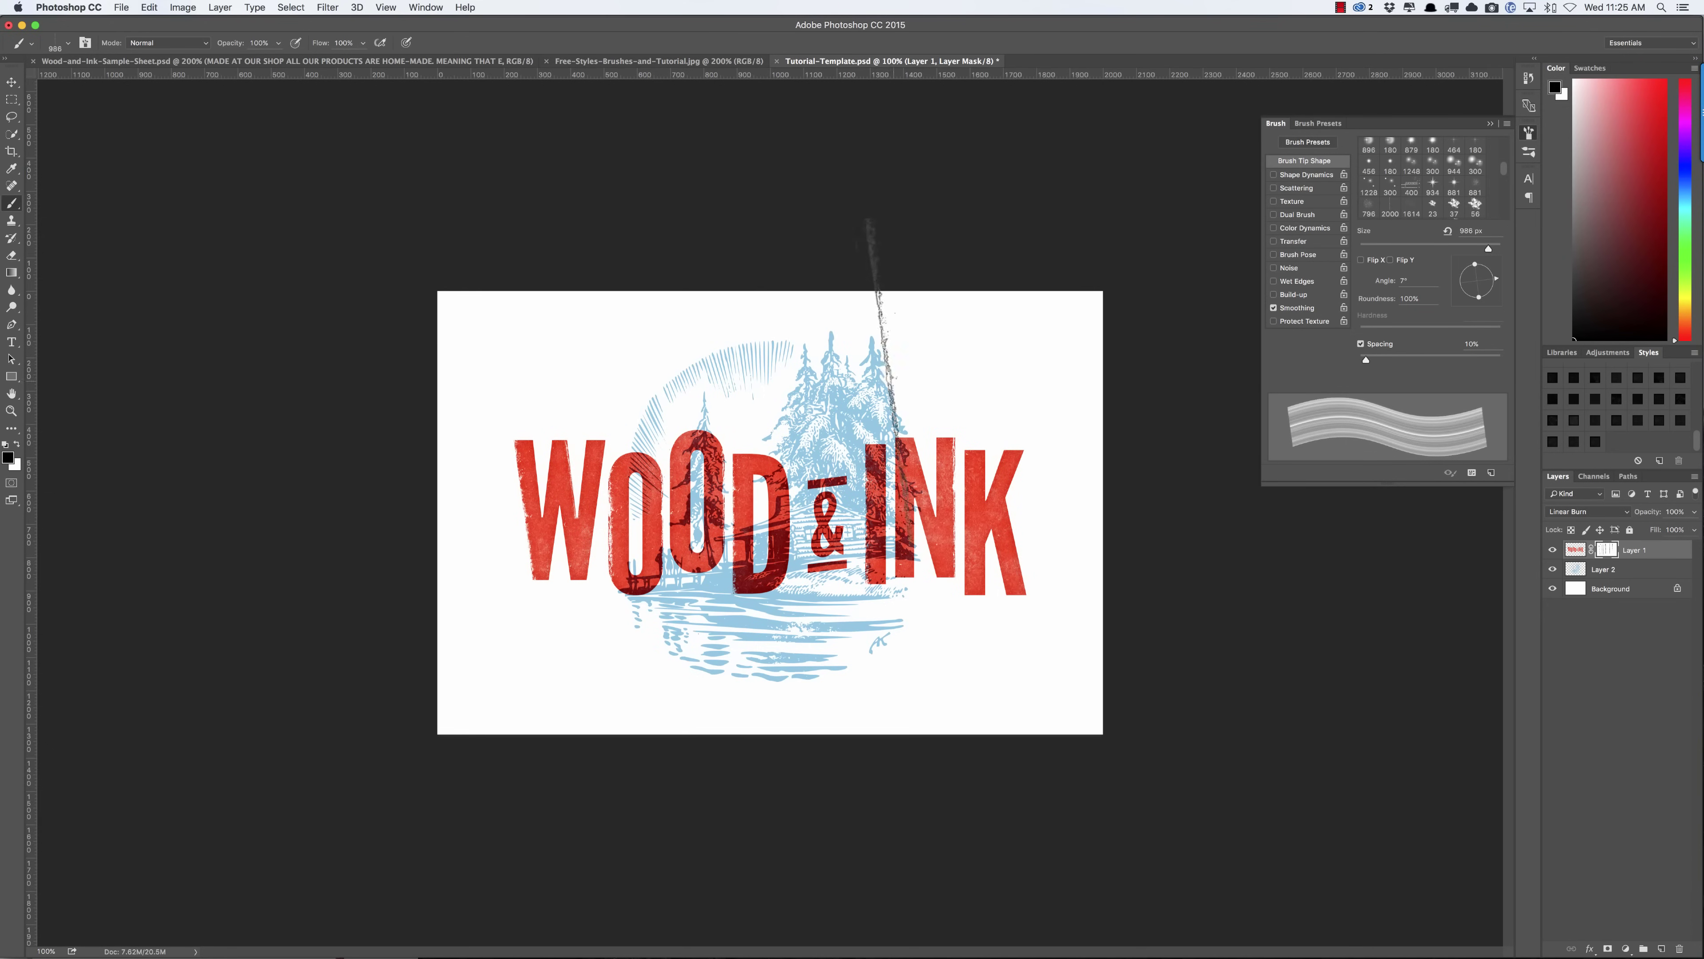
Choose the speckled RSCO Wood & Ink 07 brush and shrink it from 1614 px to 600 px.
click(33, 44)
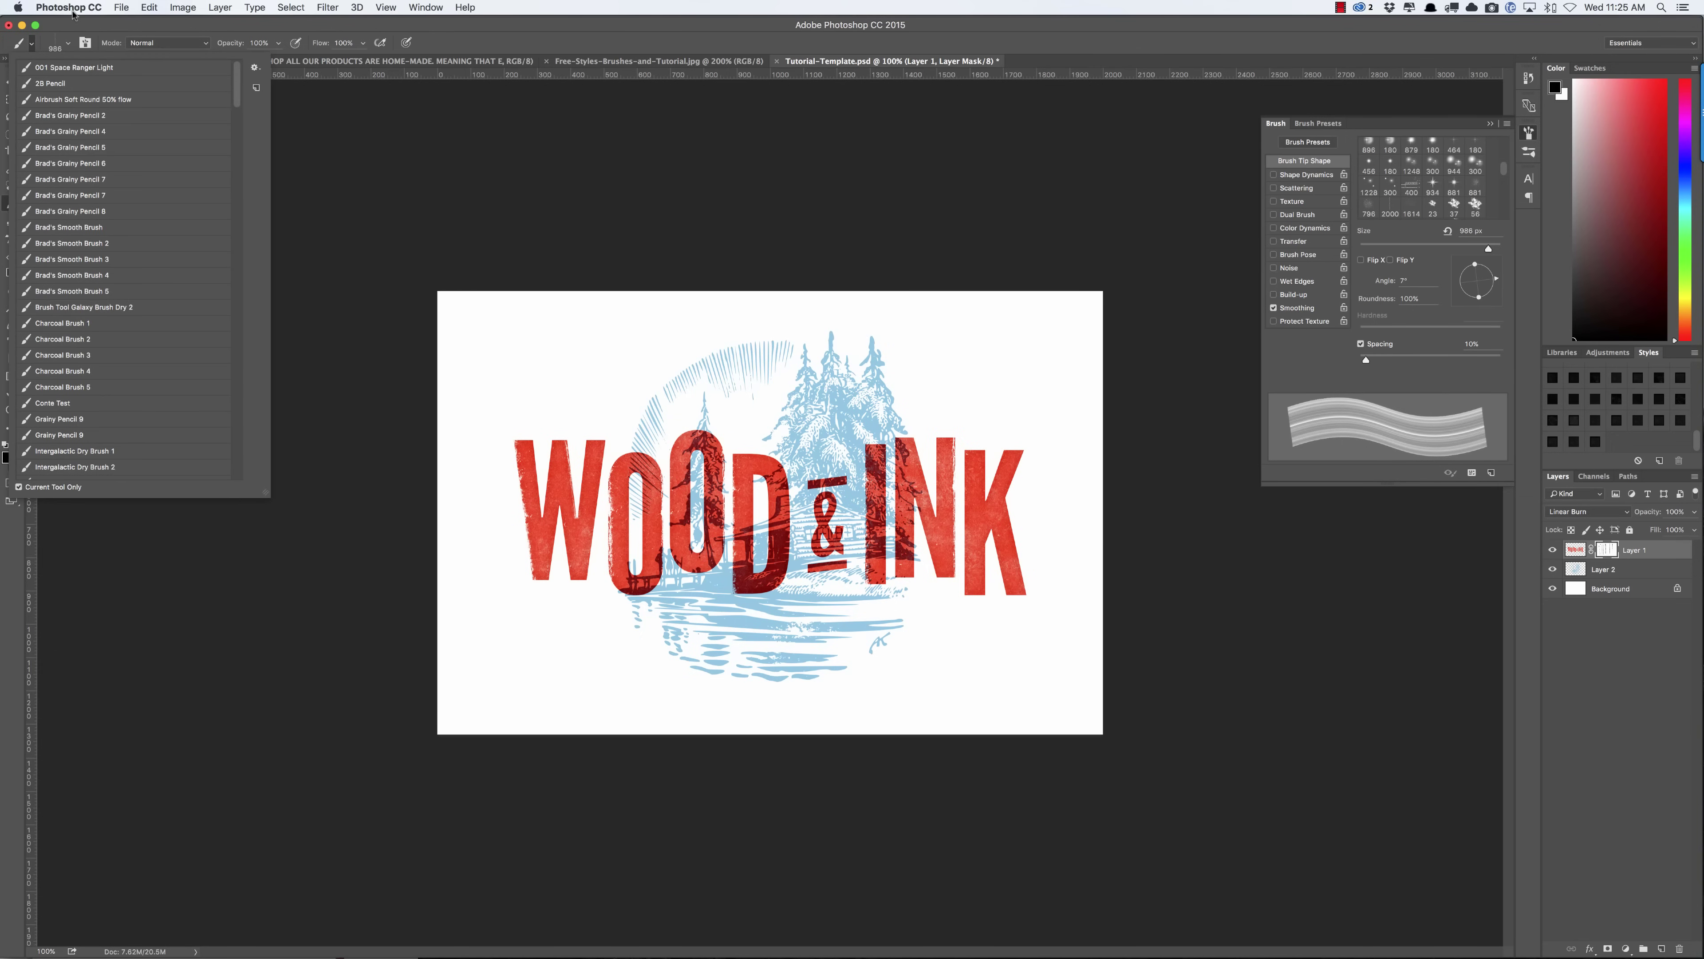
drag(76, 25, 81, 25)
click(73, 43)
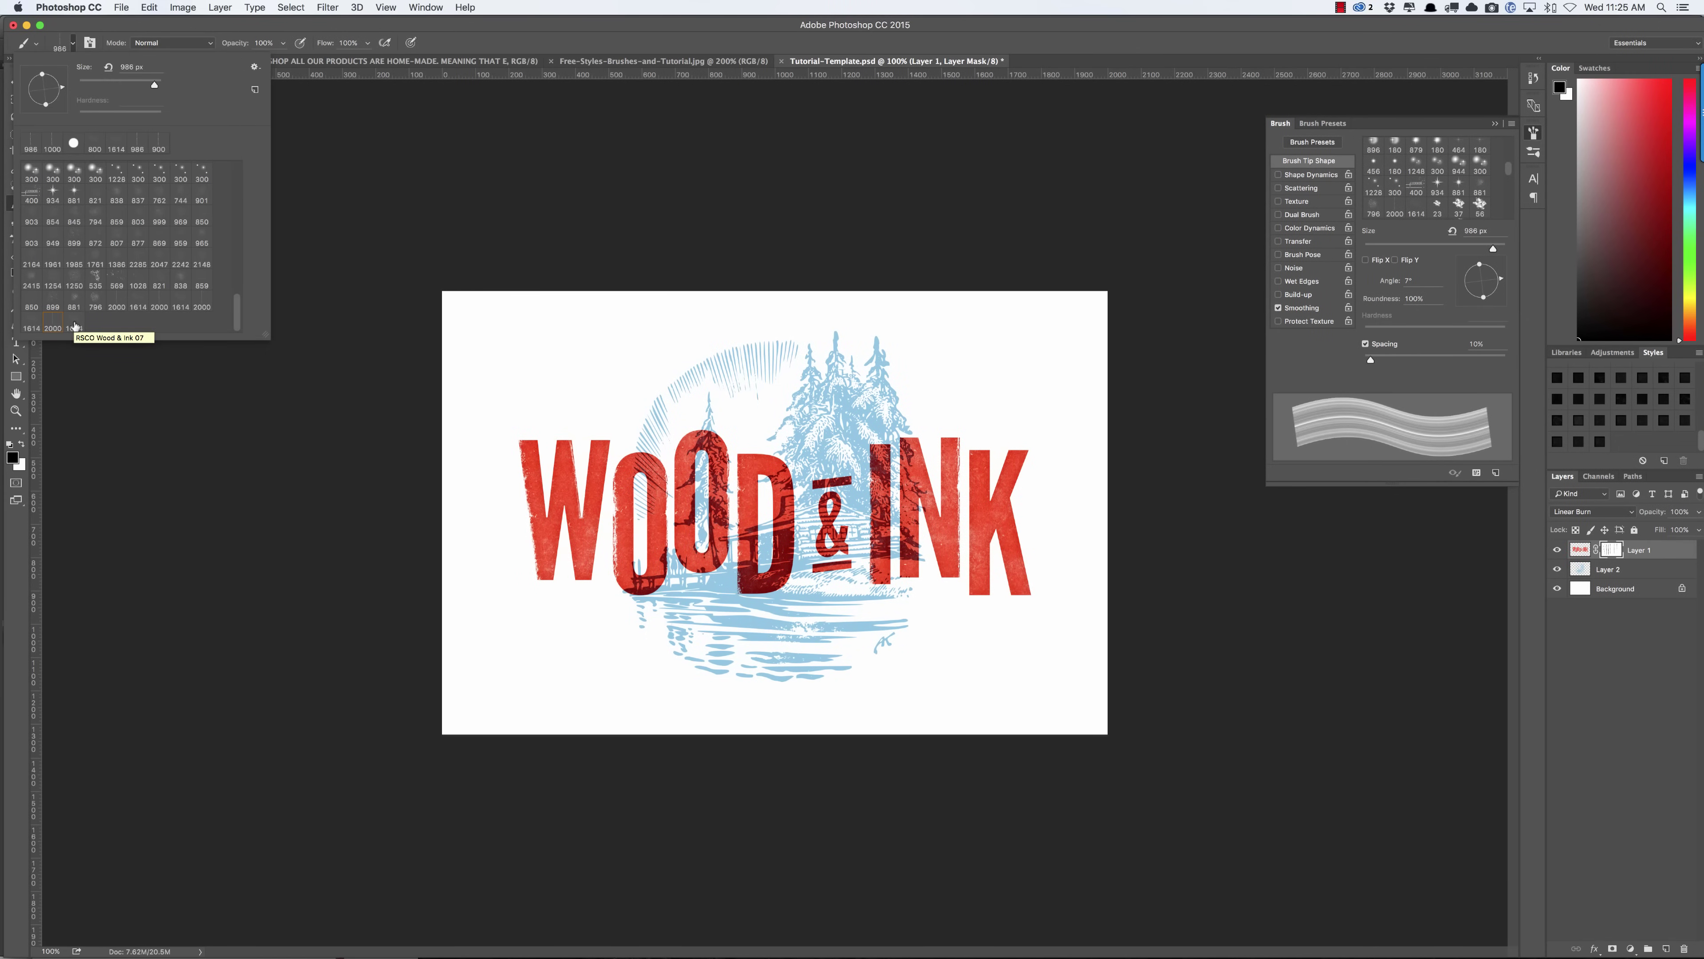
click(74, 327)
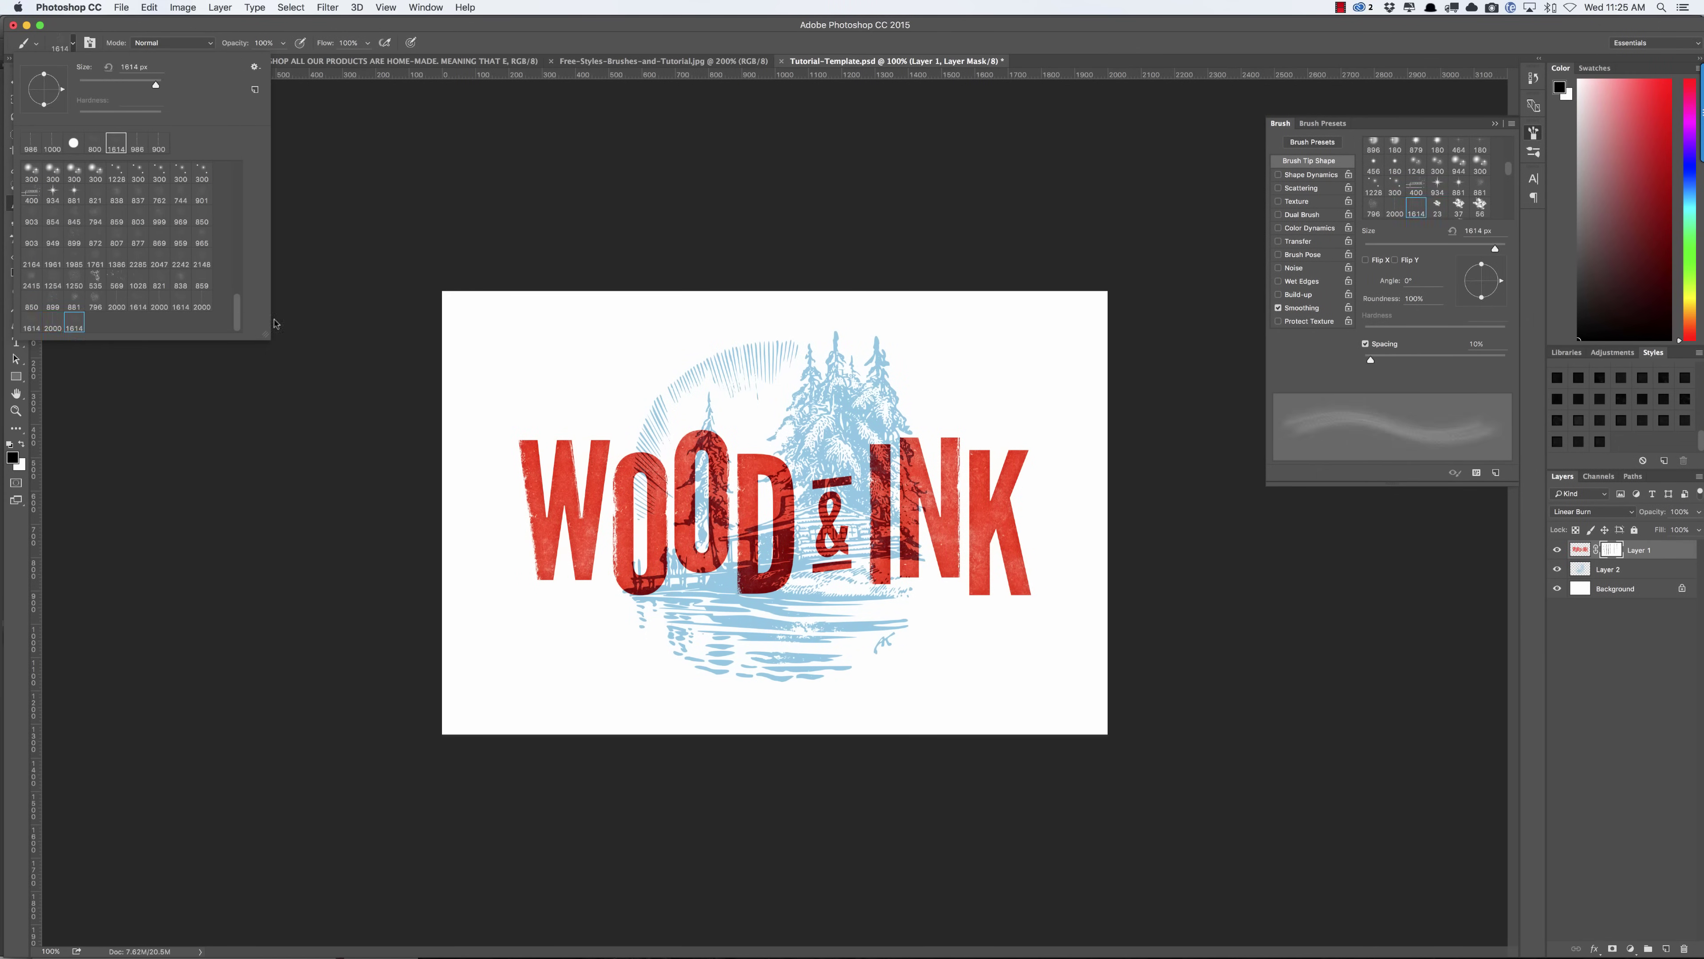
click(505, 31)
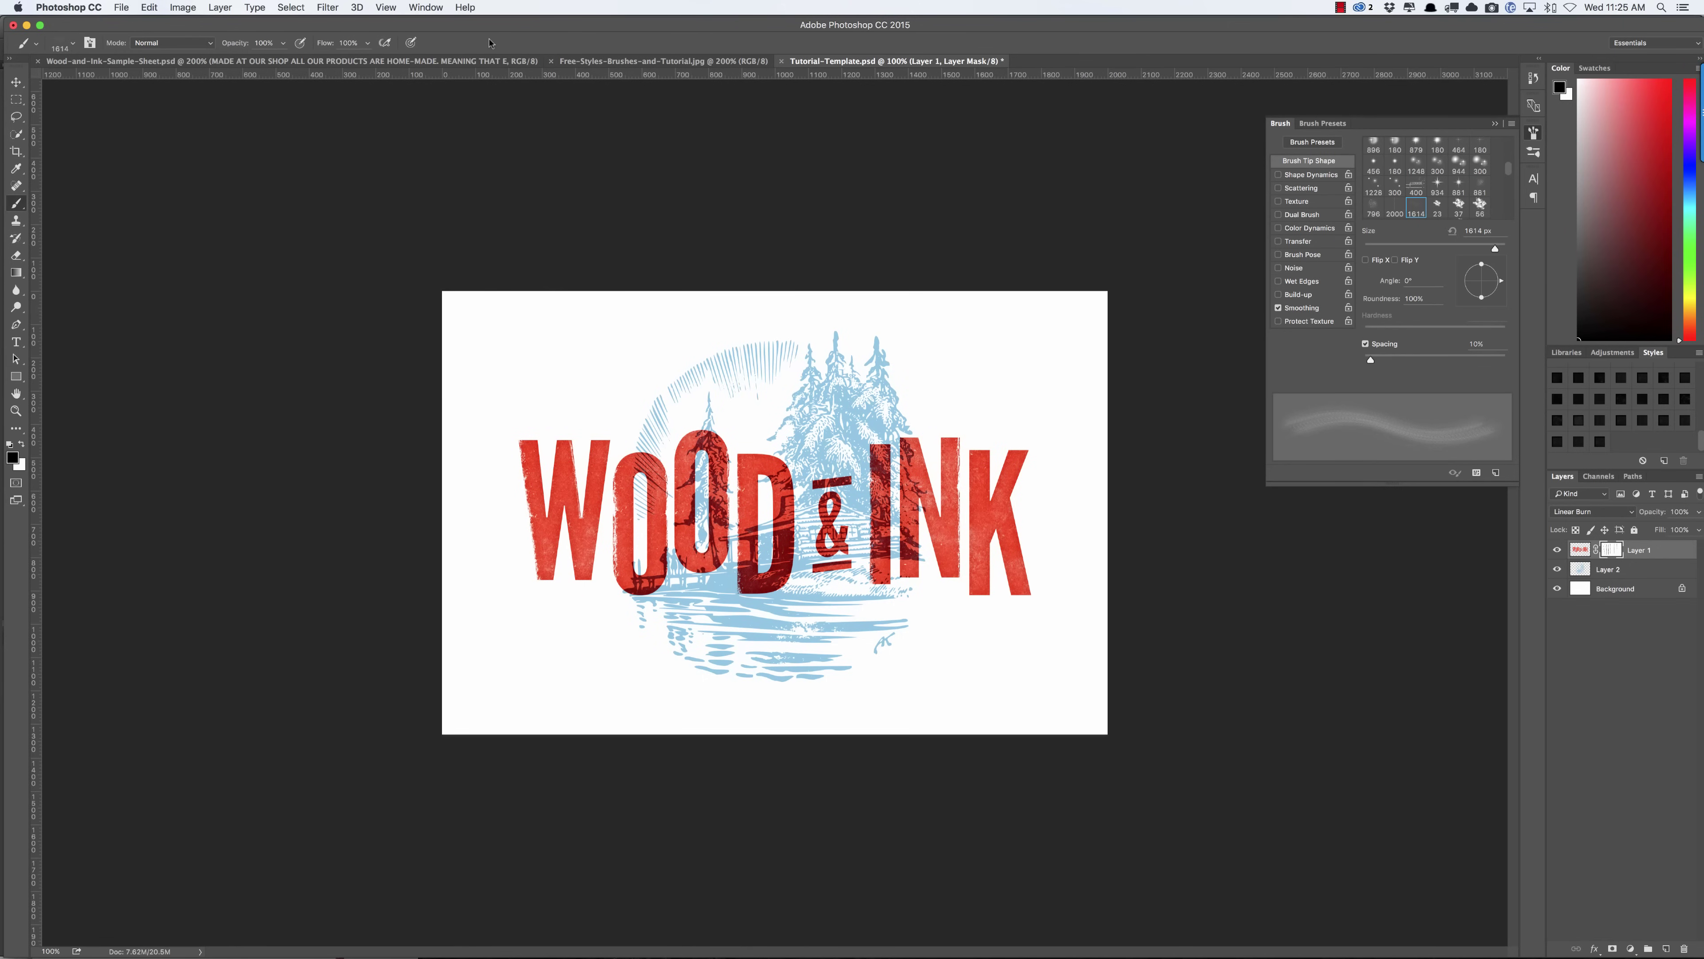
key(bracketleft)
key(bracketleft)
key(bracketleft)
key(bracketleft)
key(bracketleft)
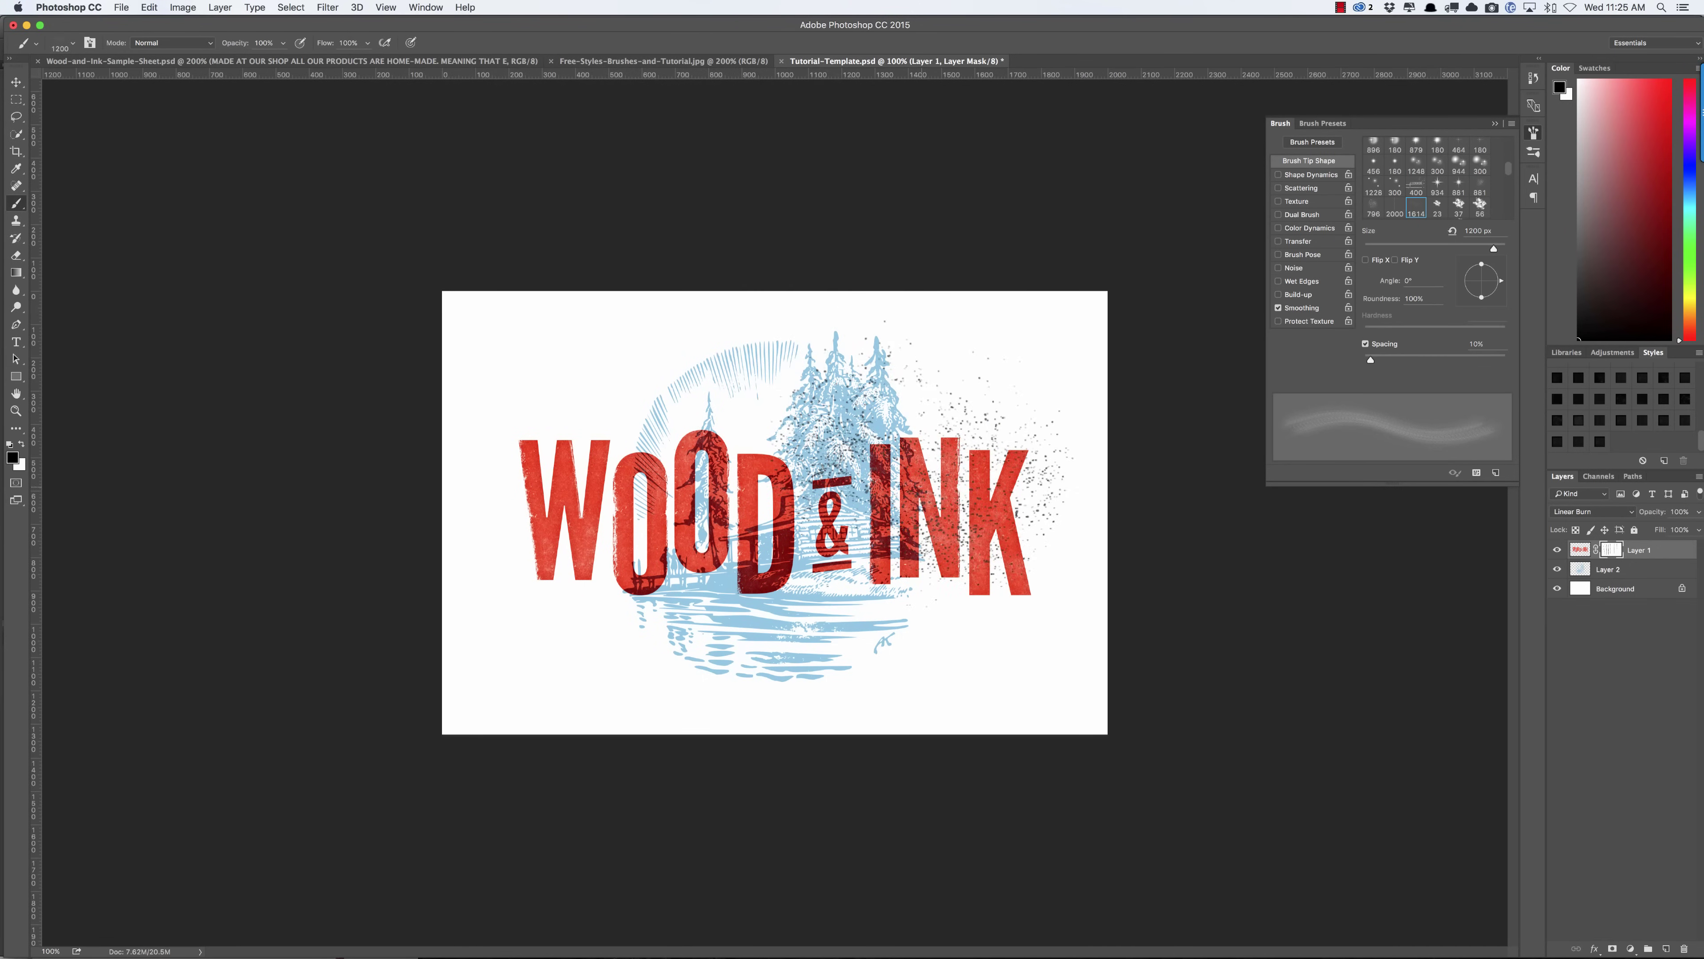
key(bracketleft)
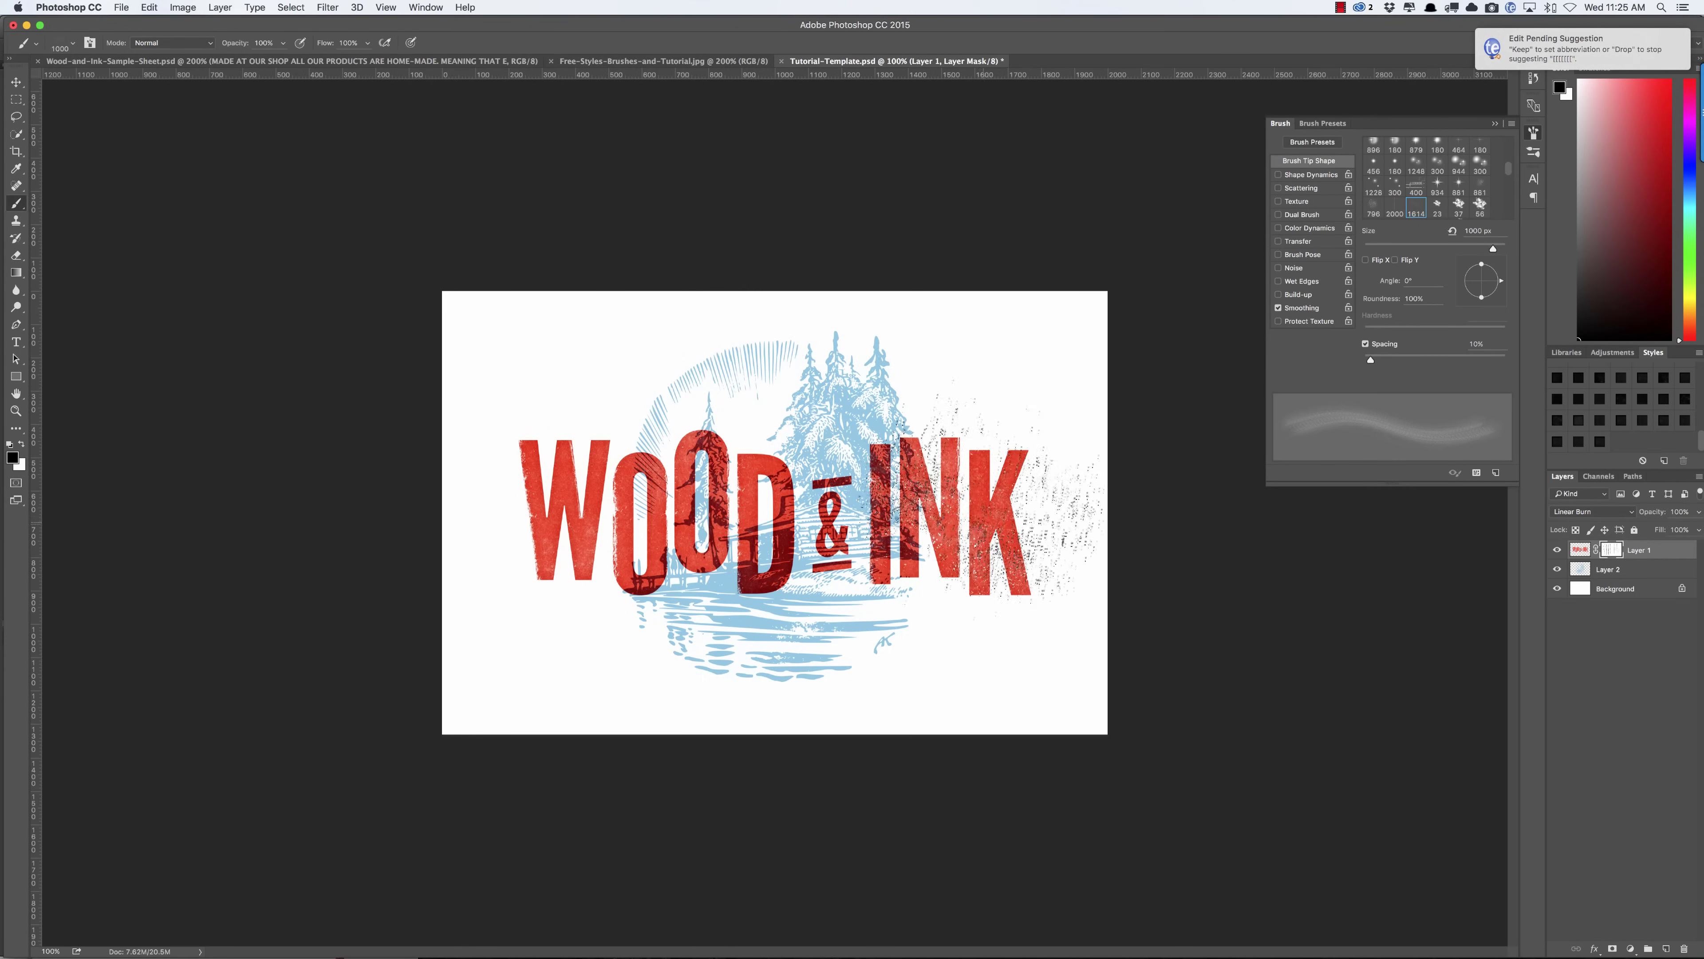
key(bracketleft)
key(bracketleft)
key(bracketleft)
key(bracketleft)
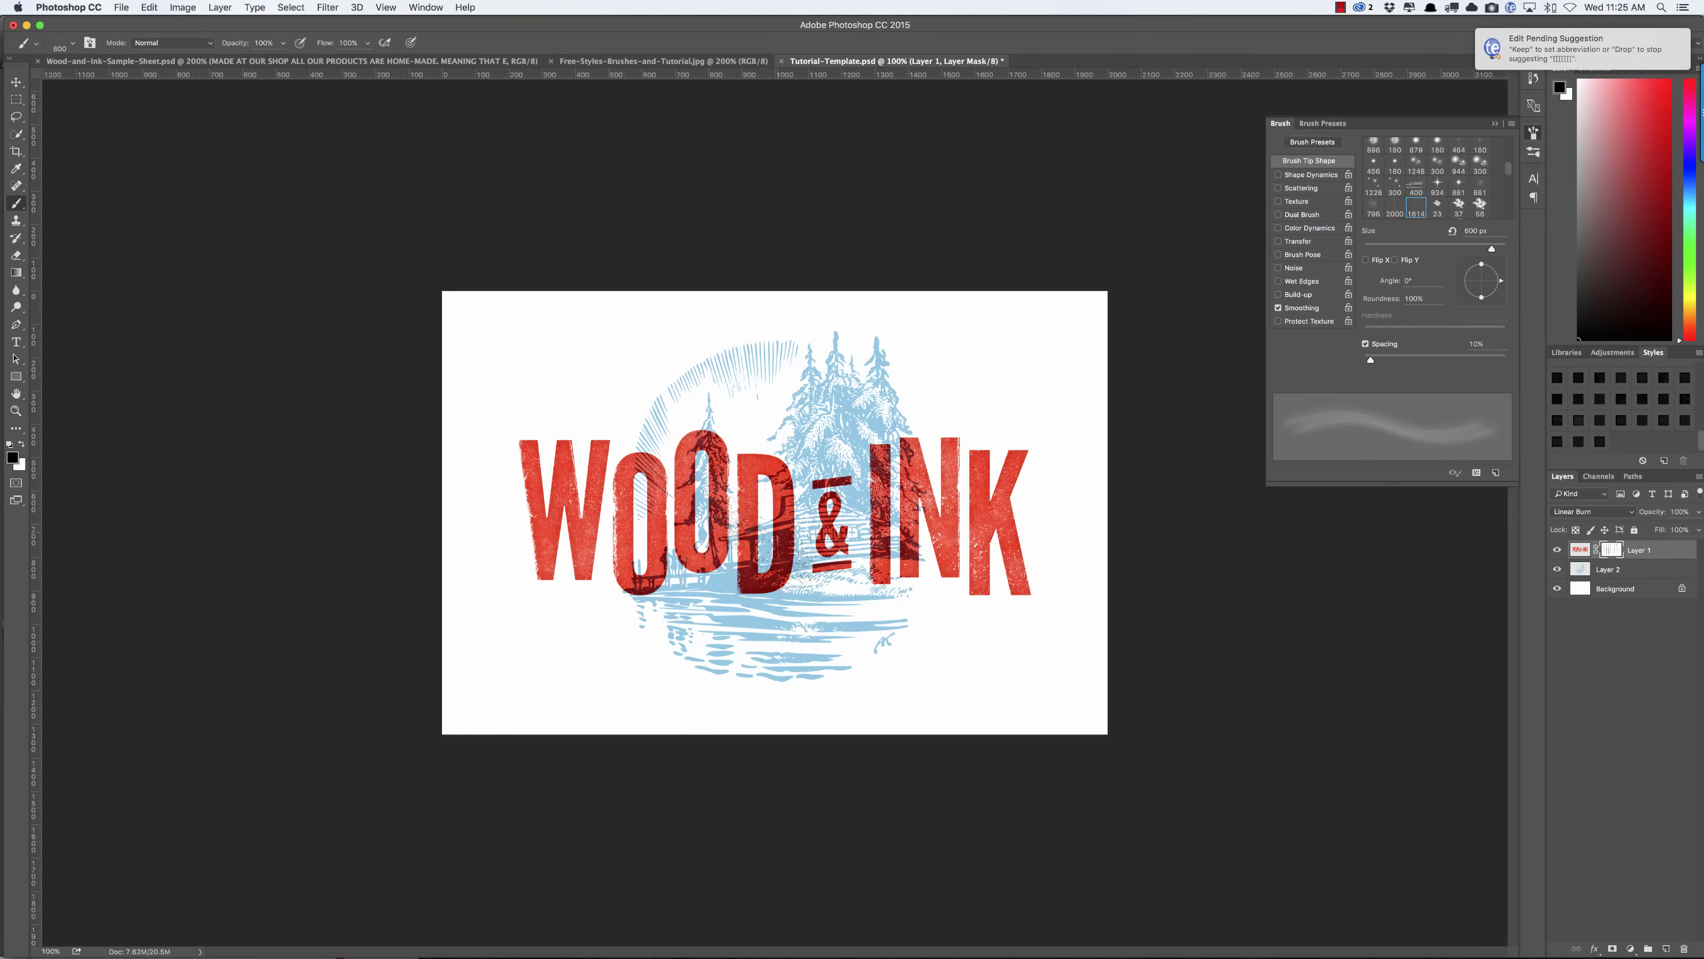
Add a layer mask to Layer 2, undoing each trial speckle stroke so it stays unpainted.
click(1627, 569)
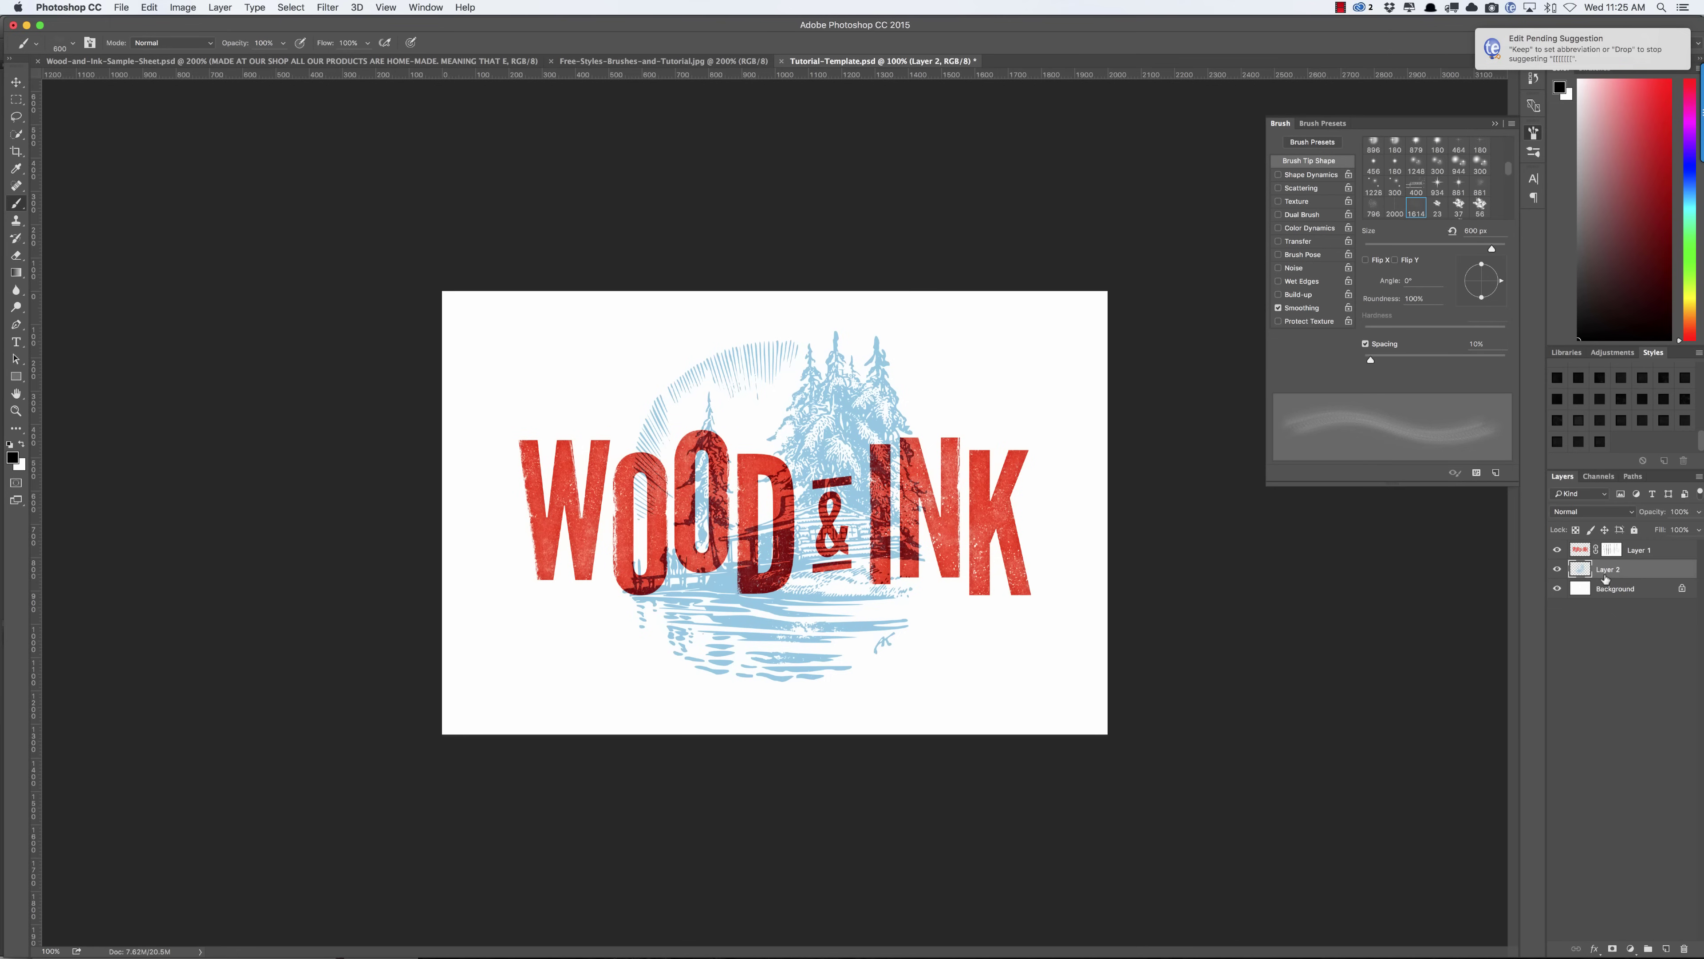
click(1613, 949)
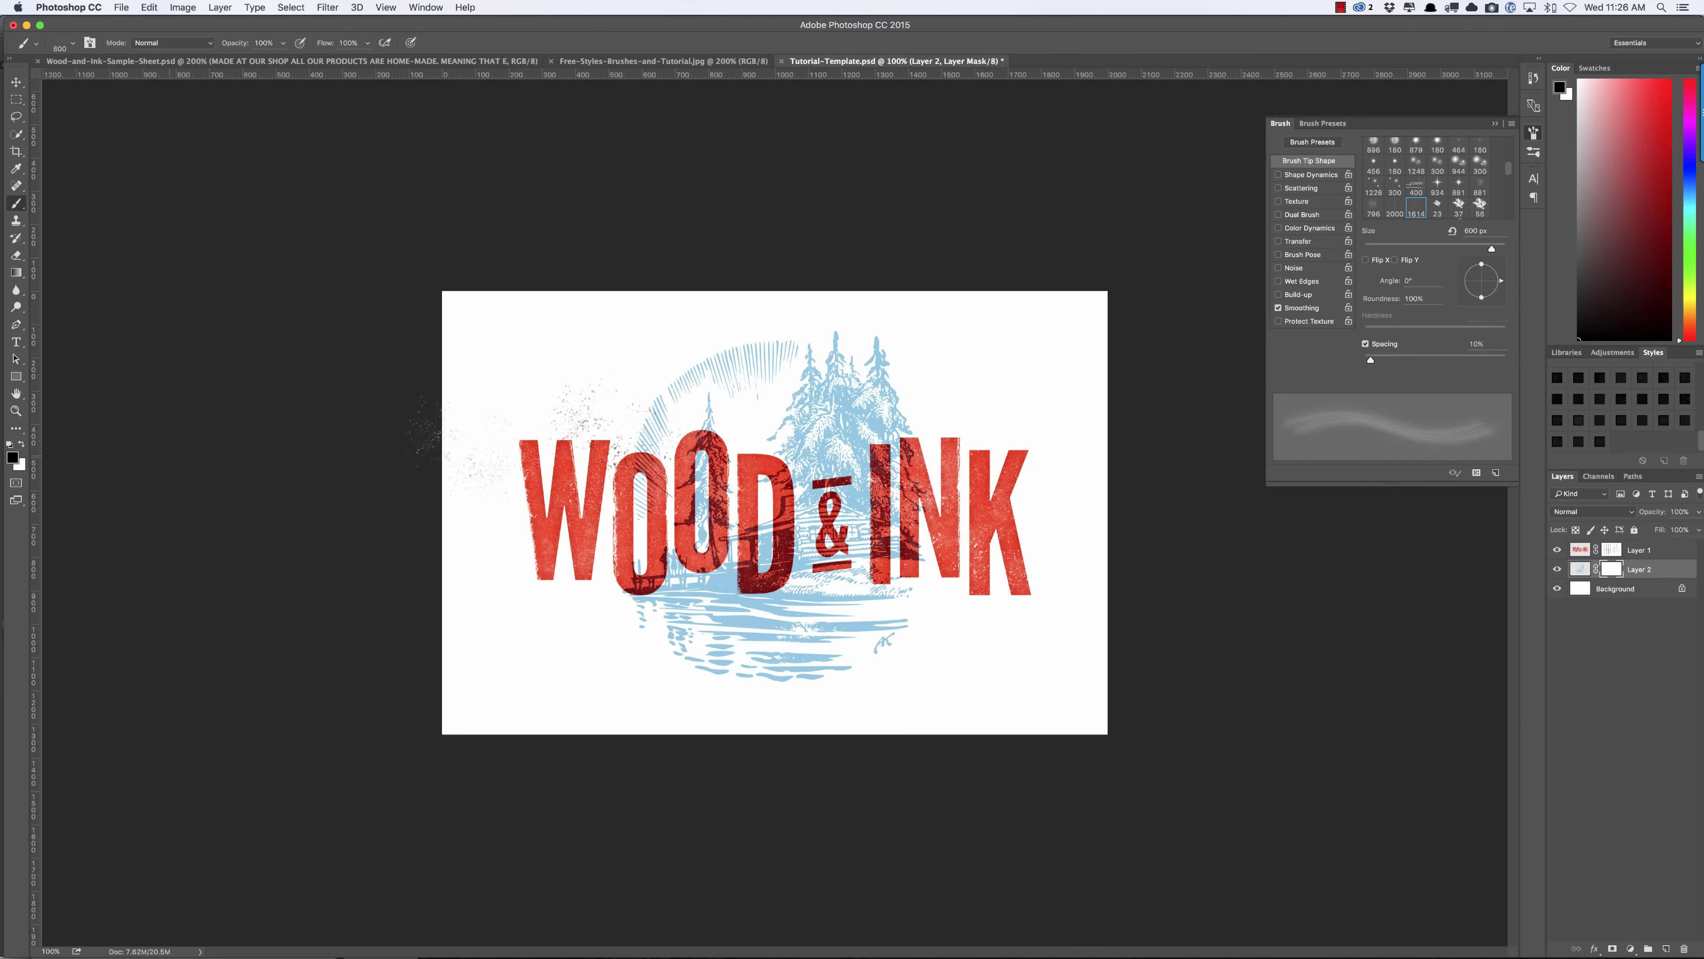
click(848, 412)
mouse_move(785, 645)
mouse_down()
mouse_move(735, 628)
mouse_move(695, 663)
mouse_move(665, 618)
mouse_up()
key(ctrl+z)
mouse_move(778, 396)
mouse_down()
mouse_move(872, 410)
mouse_move(828, 457)
mouse_move(832, 423)
mouse_move(886, 413)
mouse_move(899, 363)
mouse_up()
key(ctrl+alt+z)
key(ctrl+alt+z)
key(ctrl+alt+z)
key(ctrl+alt+z)
mouse_move(872, 608)
mouse_down()
mouse_move(906, 645)
mouse_move(866, 638)
mouse_move(765, 678)
mouse_up()
key(ctrl+z)
drag(1027, 443, 1087, 496)
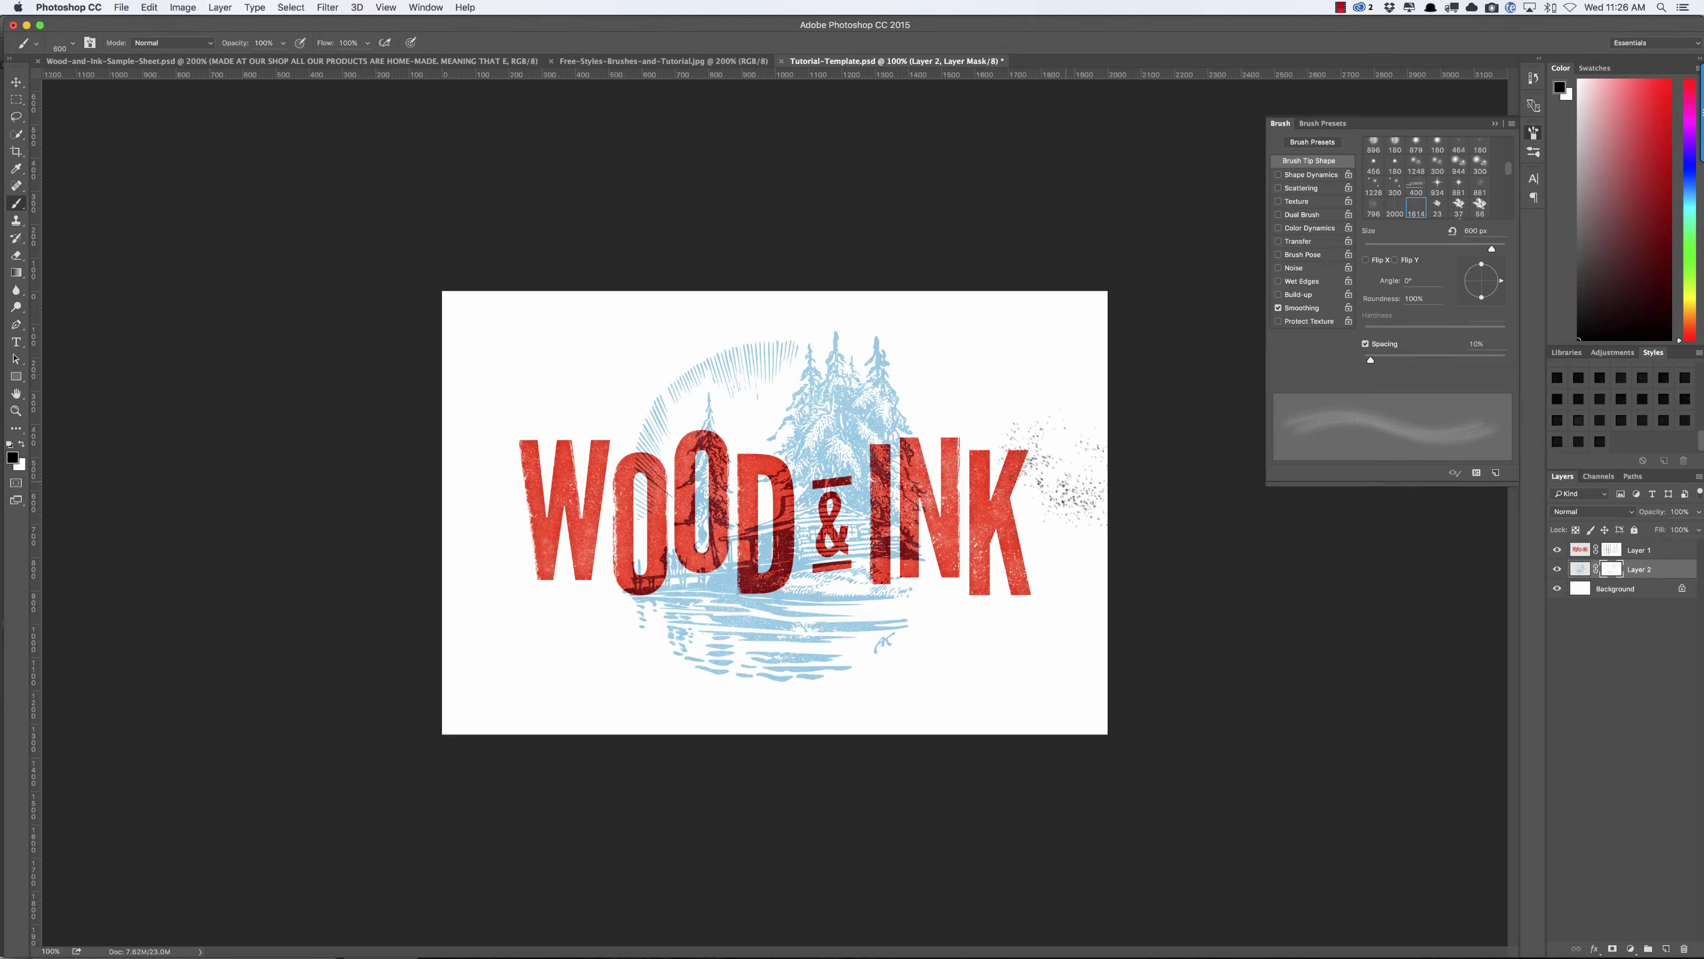
key(super+z)
With Layer 1 selected, place Ink-Splatter-04.png from the Wood & Ink Sample Pack as an embedded image.
click(1654, 549)
click(114, 8)
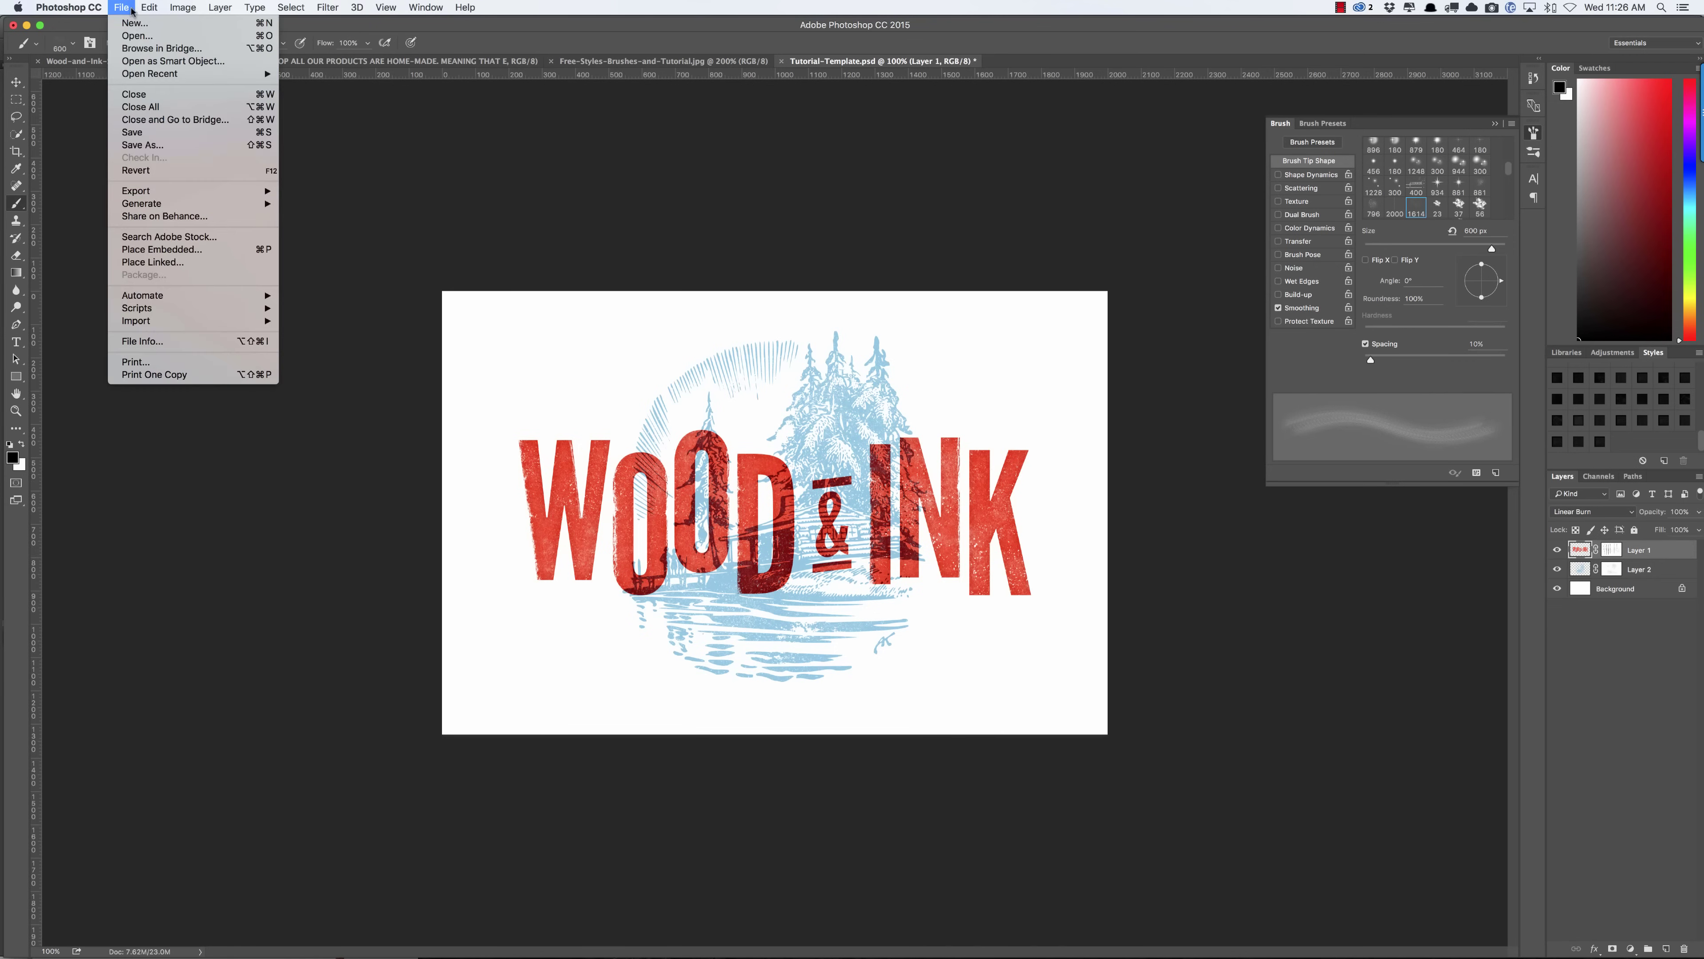
click(178, 250)
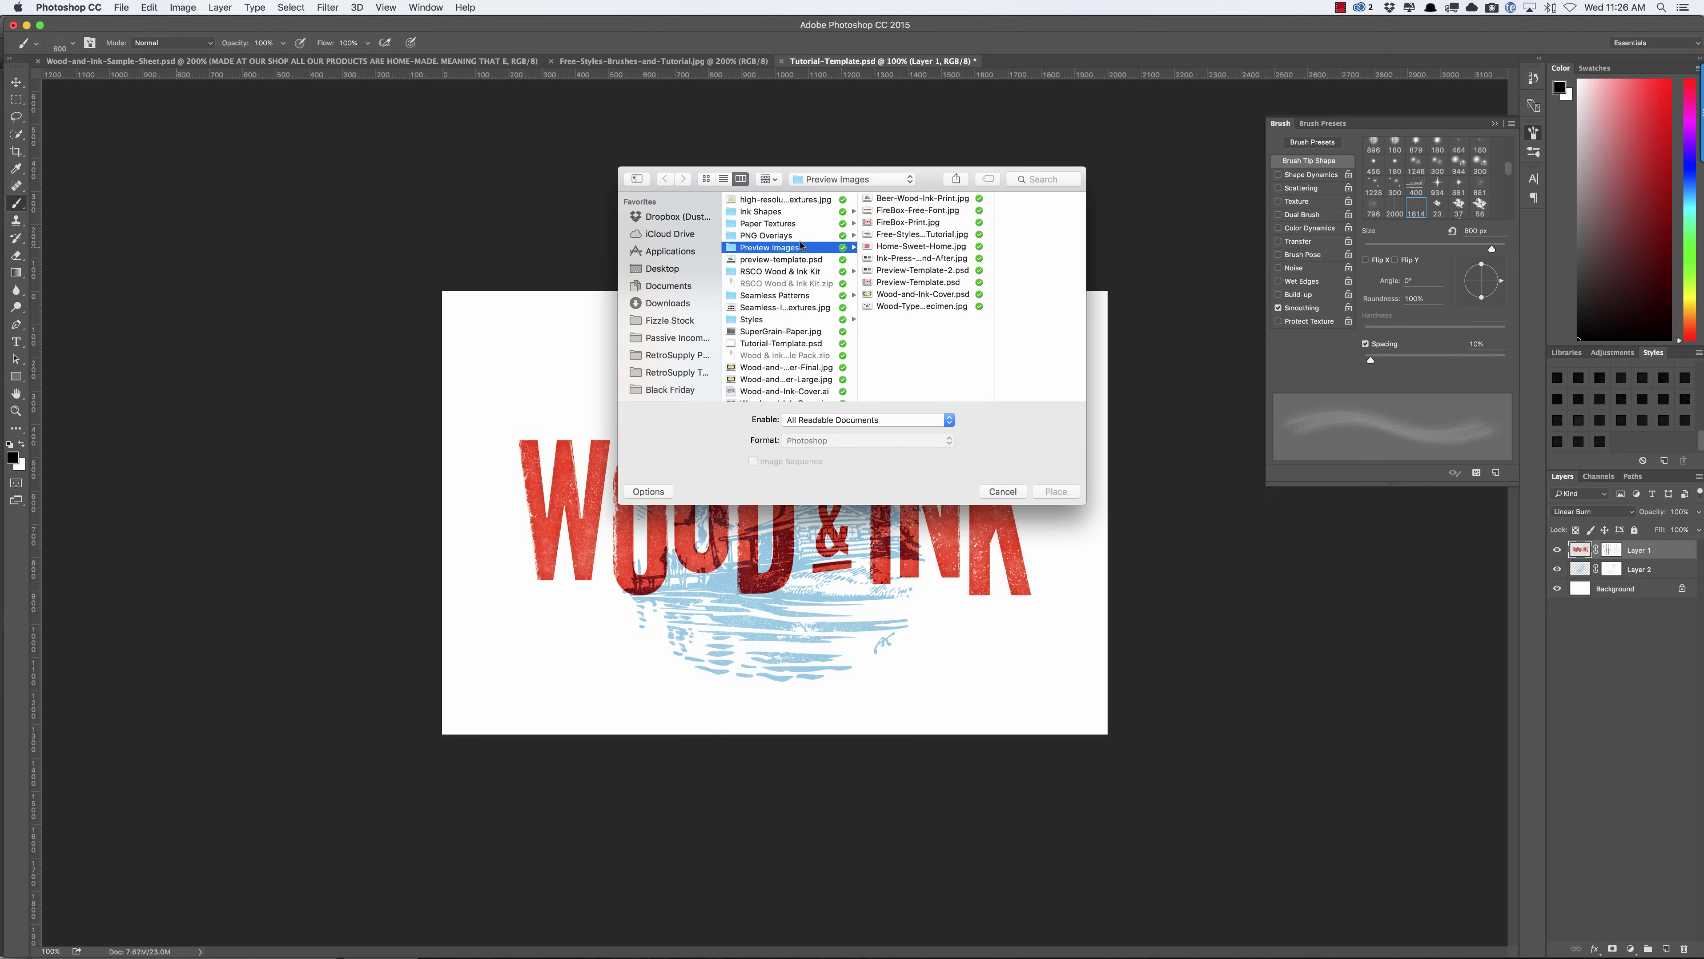
click(667, 270)
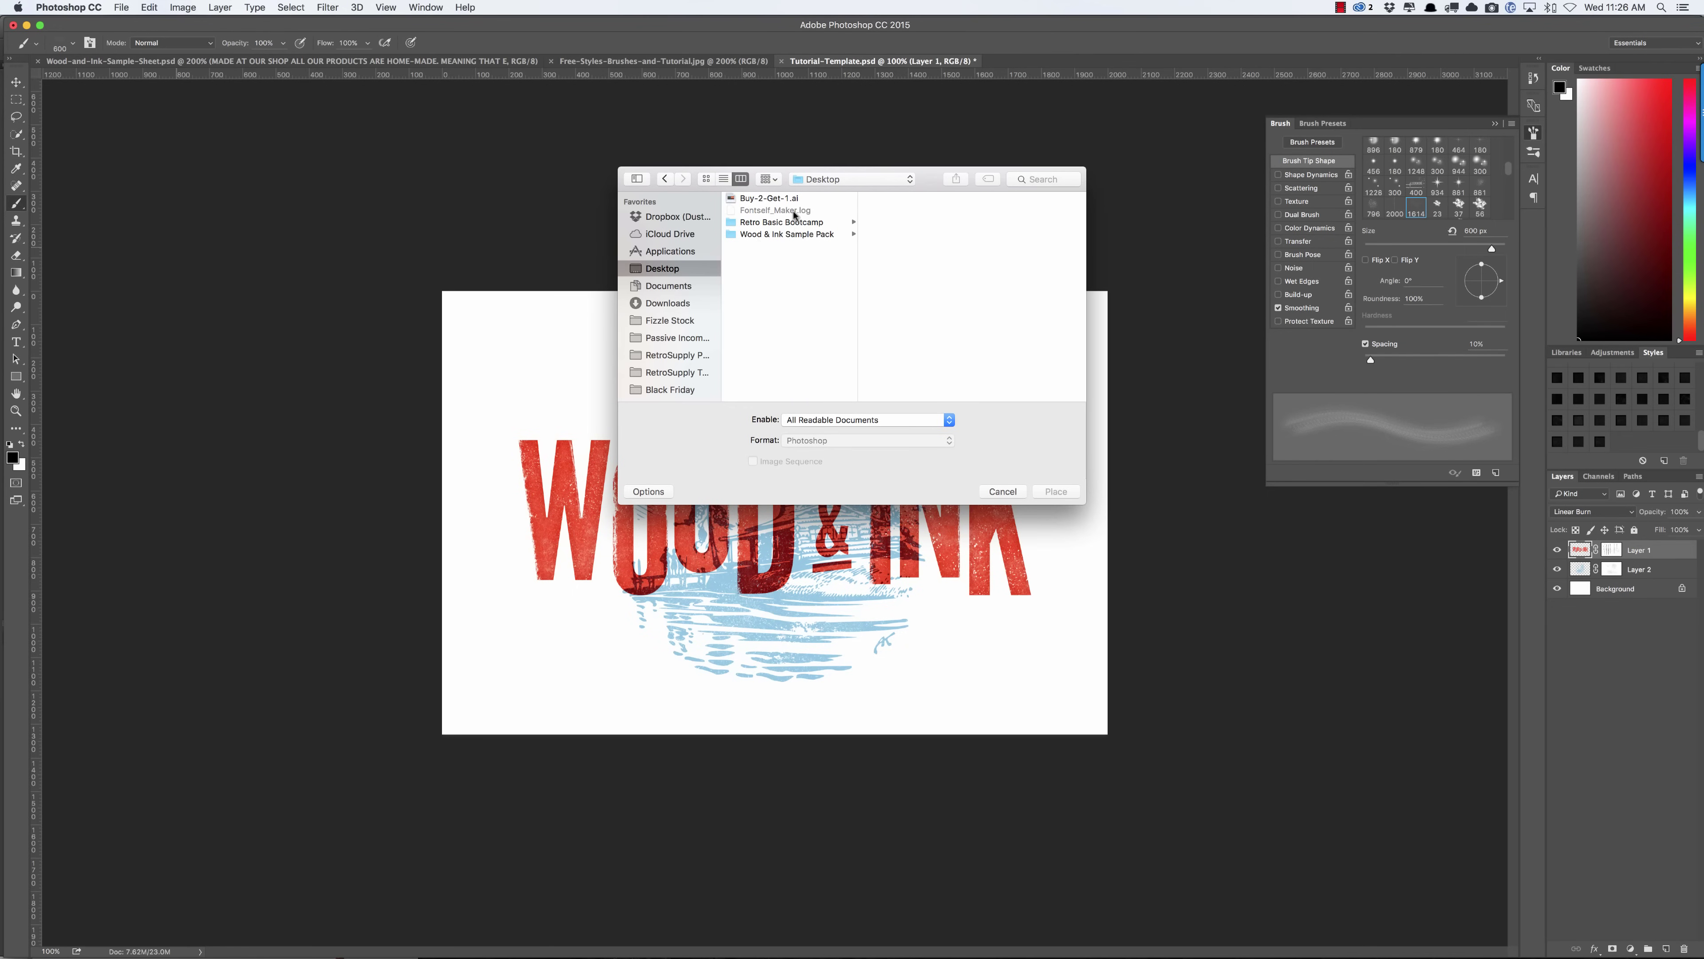
click(790, 235)
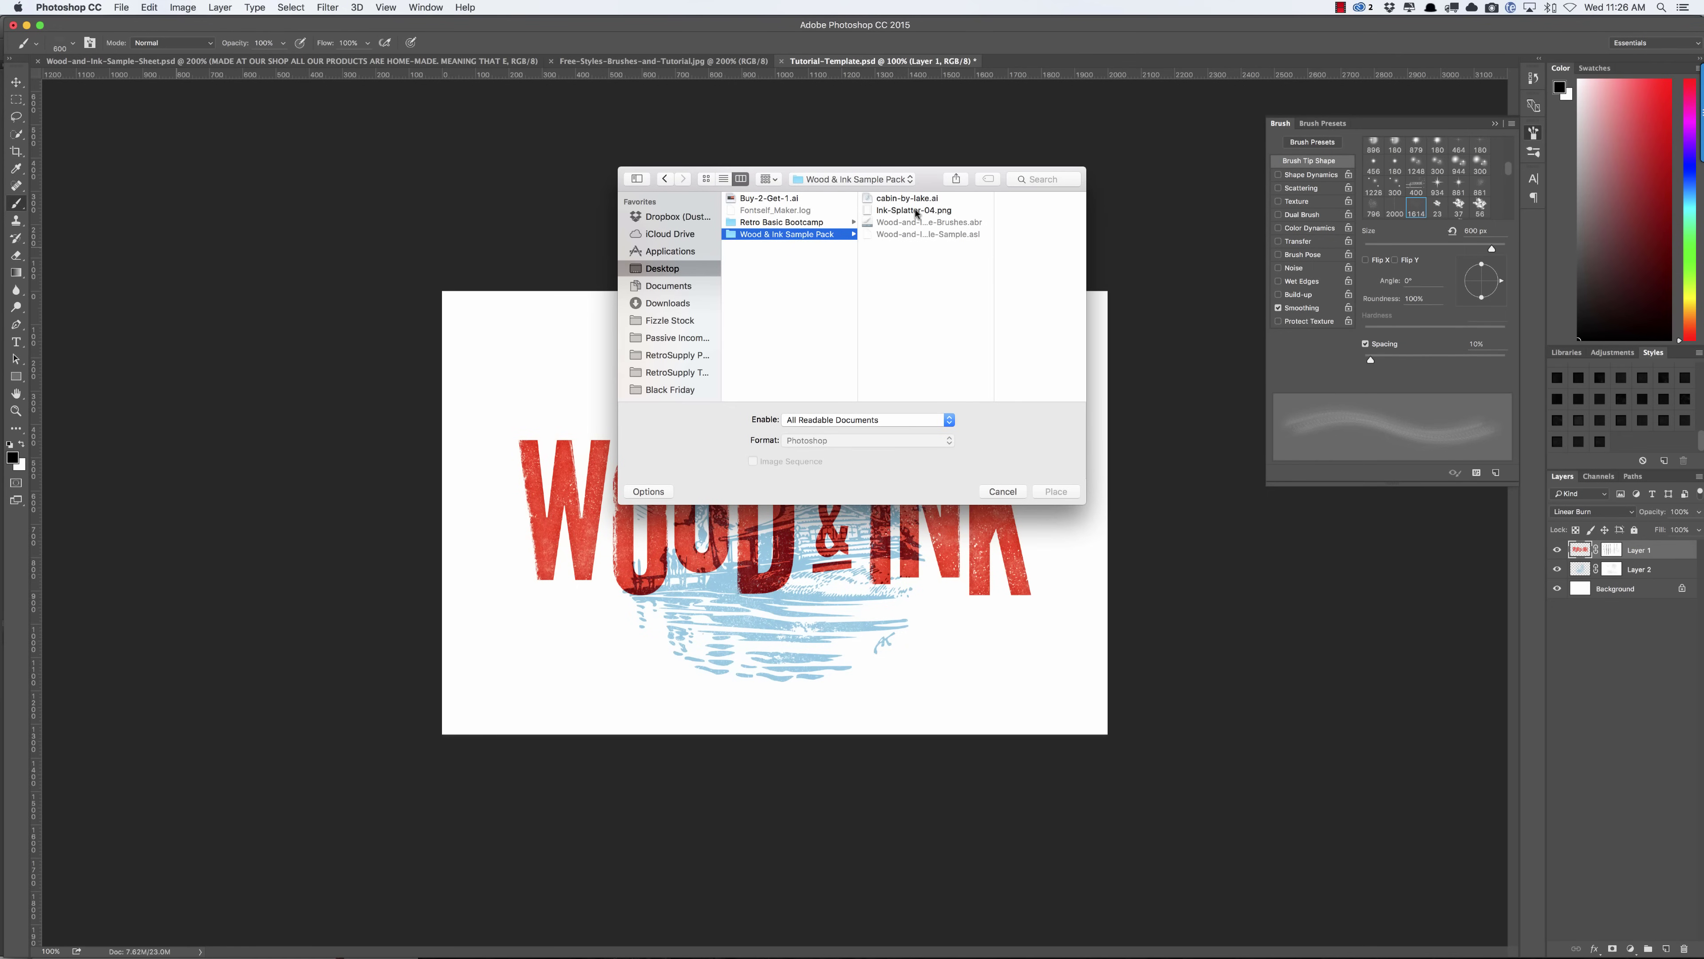
click(896, 212)
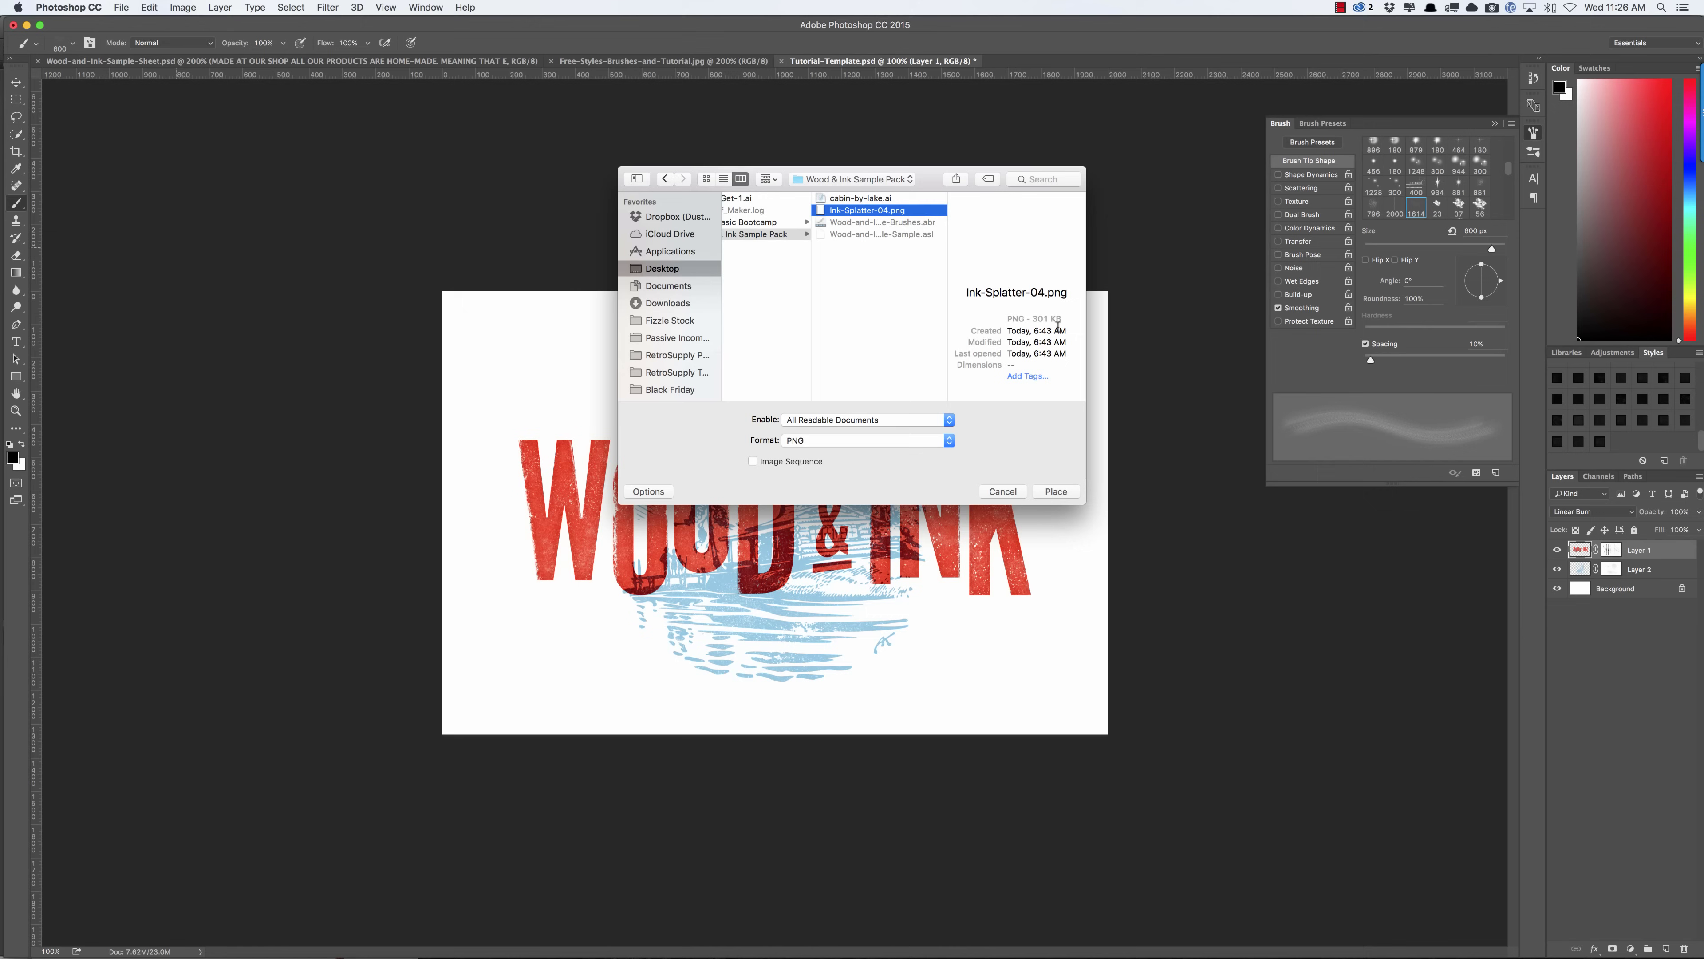
click(1056, 492)
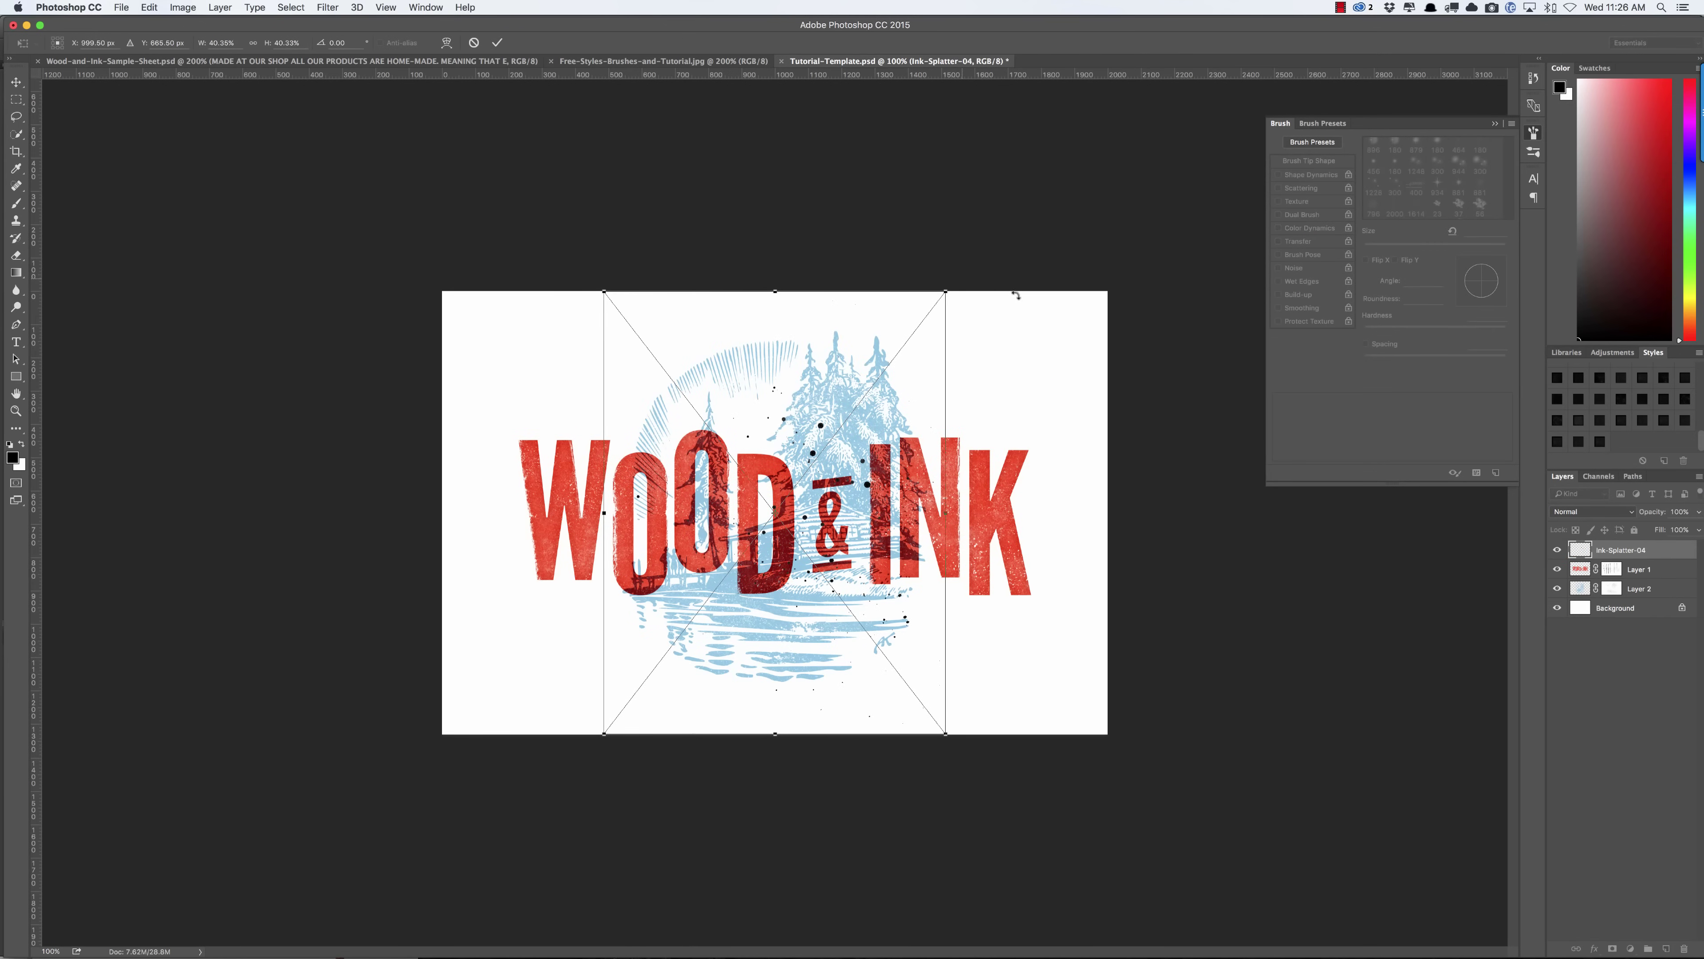
Rotate the splatter to about -94° and position it over the upper-left trees and lettering.
mouse_move(1027, 267)
mouse_down()
mouse_move(1141, 459)
mouse_move(952, 650)
mouse_move(540, 487)
mouse_move(585, 411)
mouse_up()
mouse_move(842, 609)
mouse_down()
mouse_move(797, 572)
mouse_move(765, 588)
mouse_move(766, 566)
mouse_up()
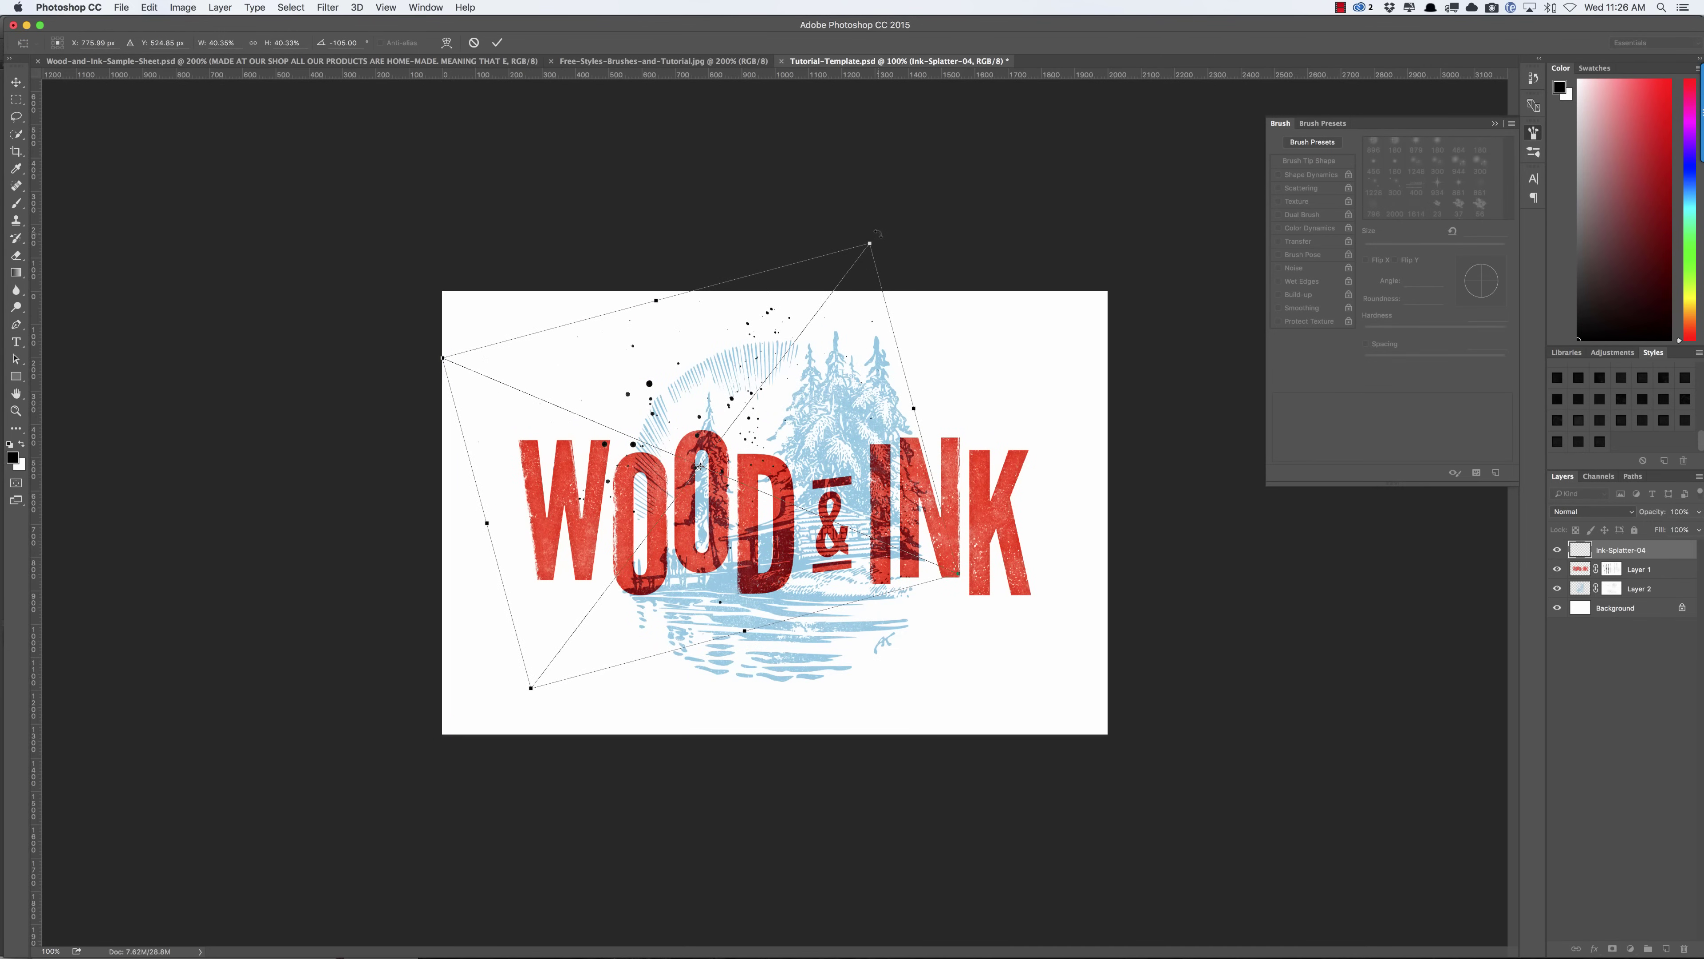
drag(877, 233, 919, 256)
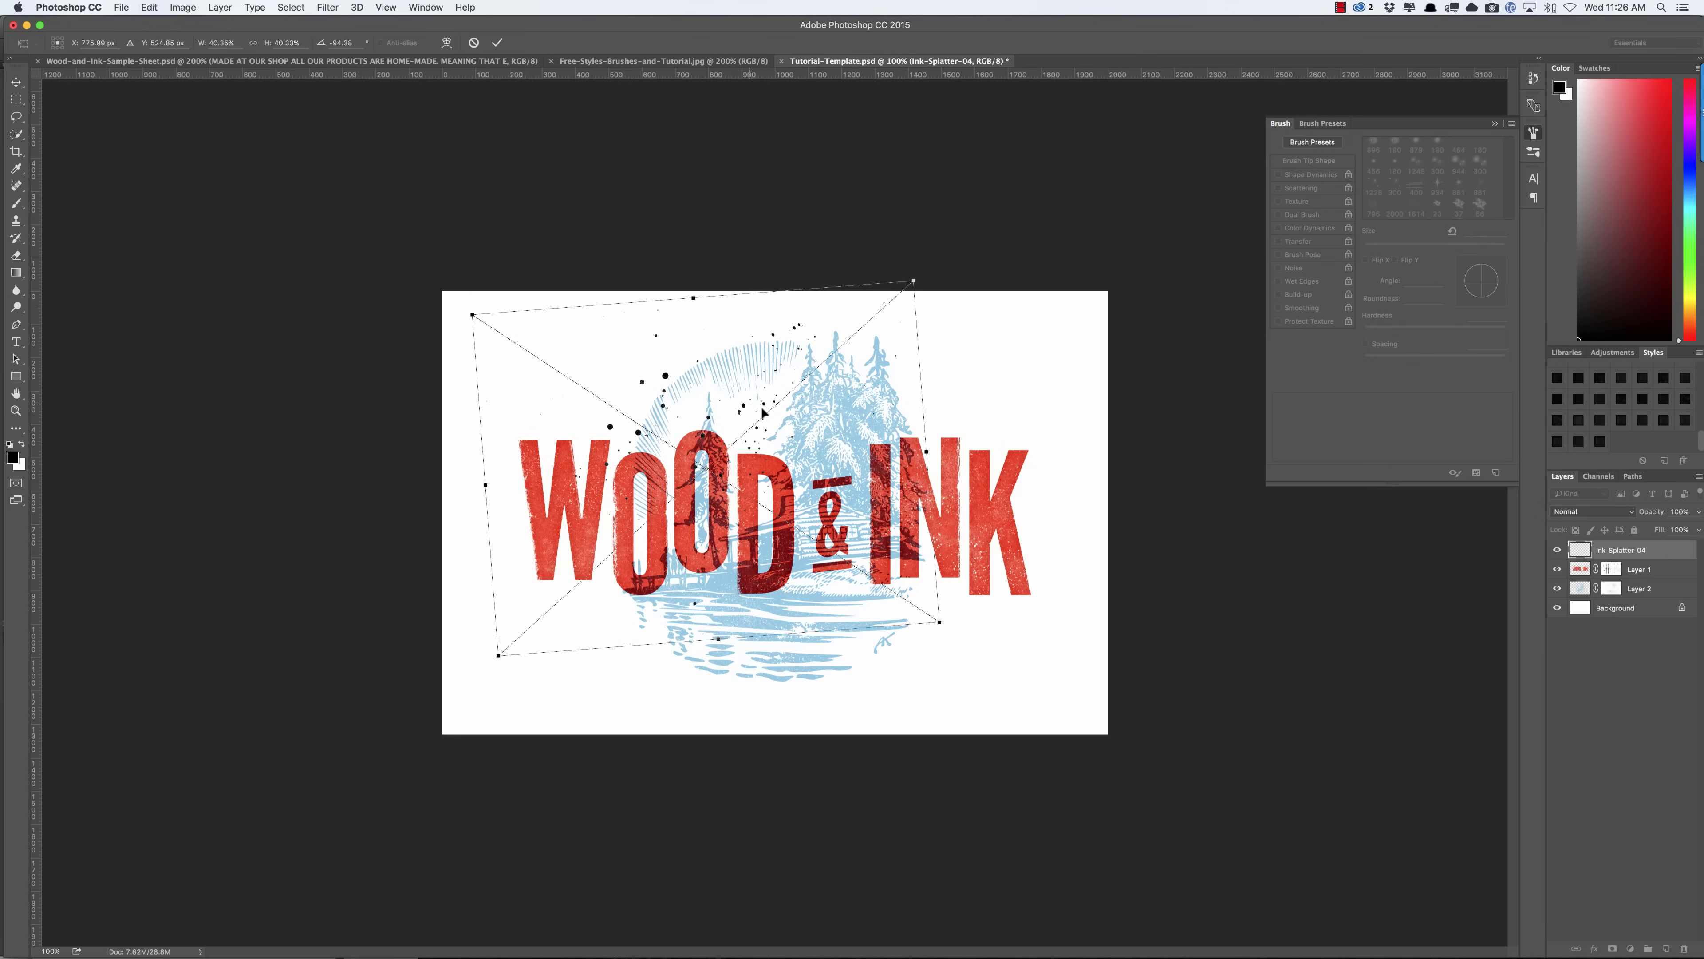
drag(763, 413, 770, 415)
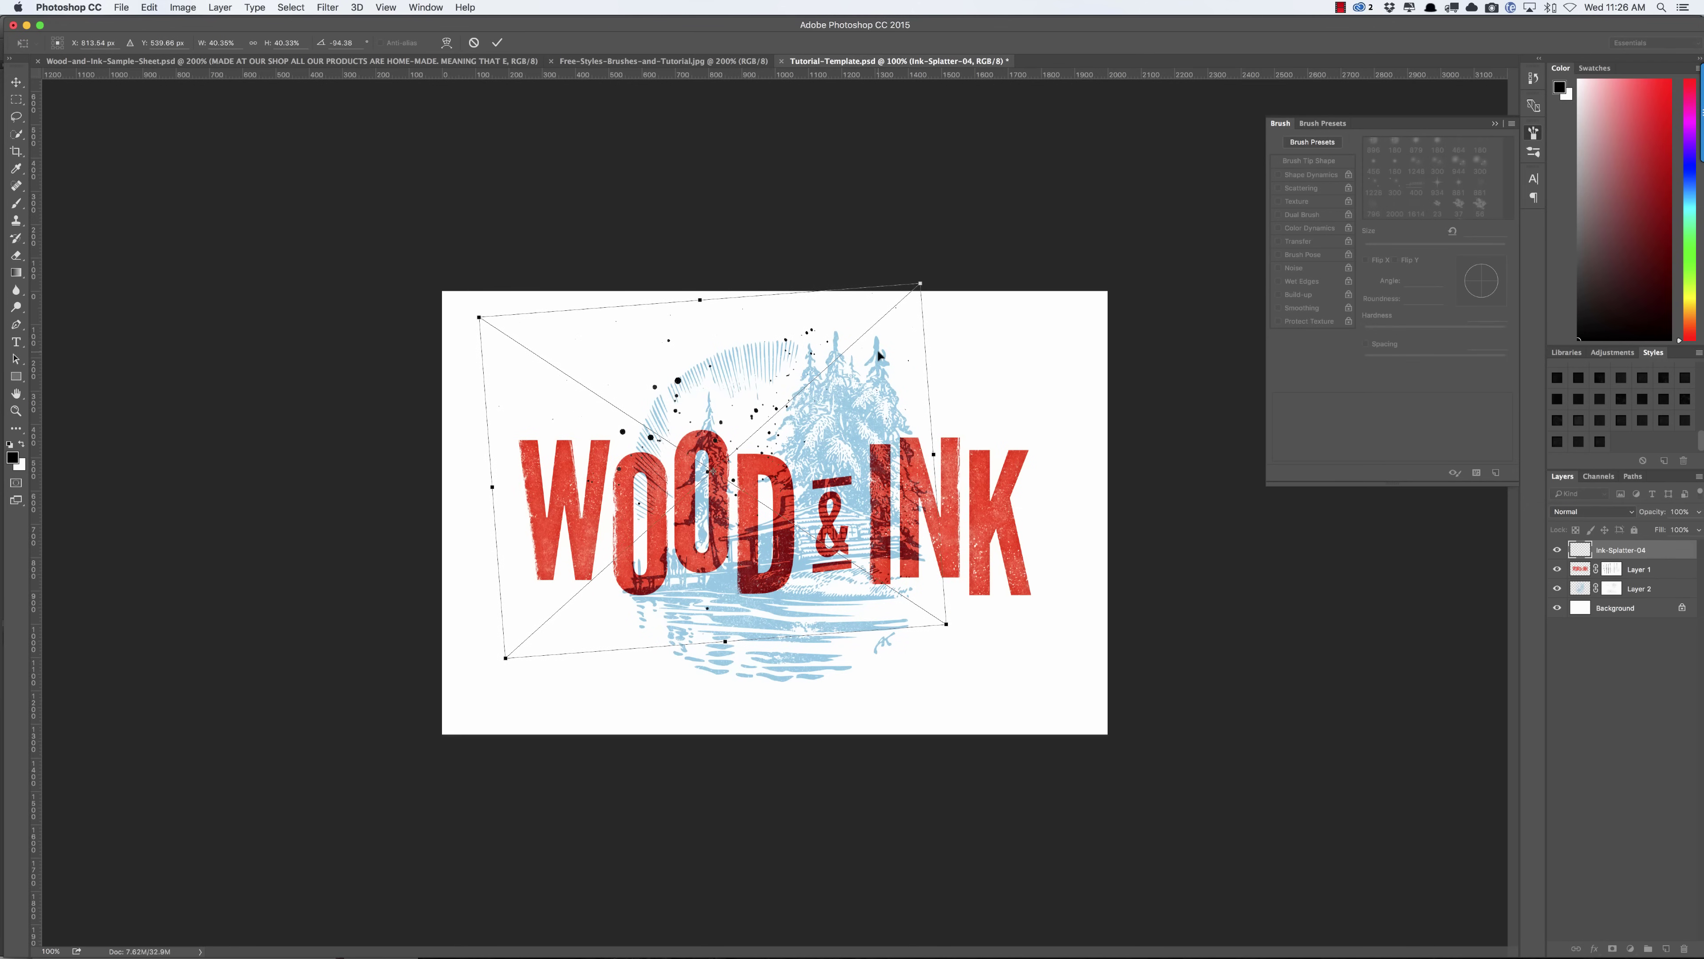
key(Return)
key(b)
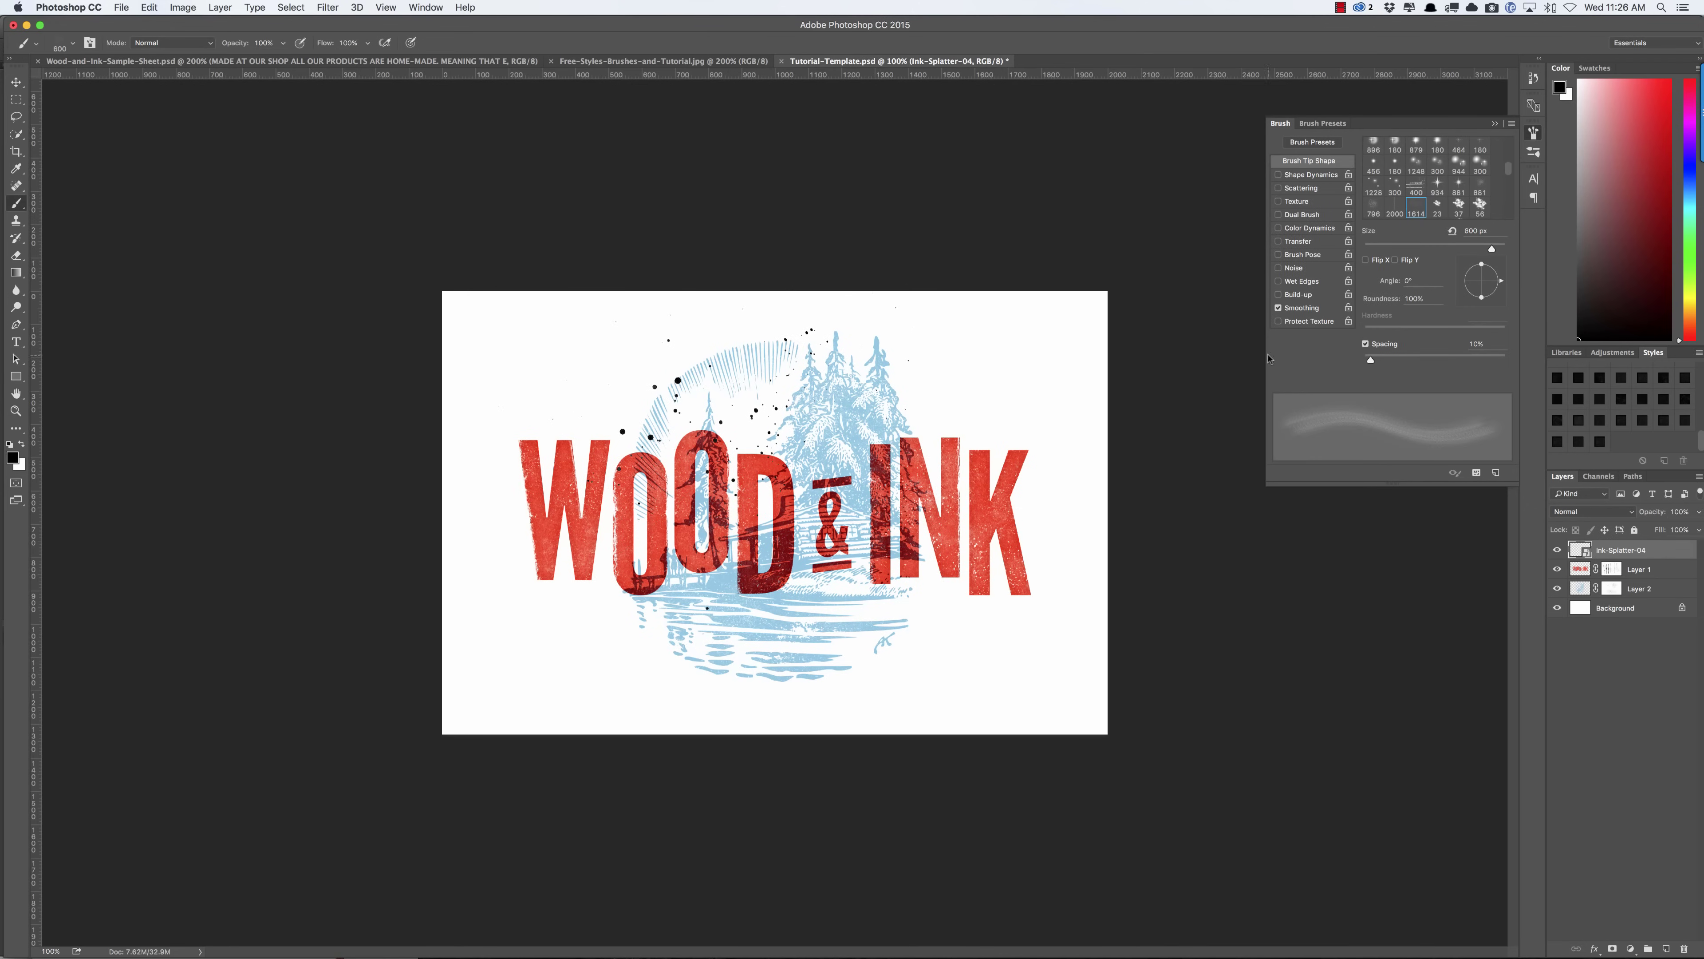
Add a layer mask to Ink-Splatter-04 and select a hard round brush.
click(1611, 949)
click(71, 44)
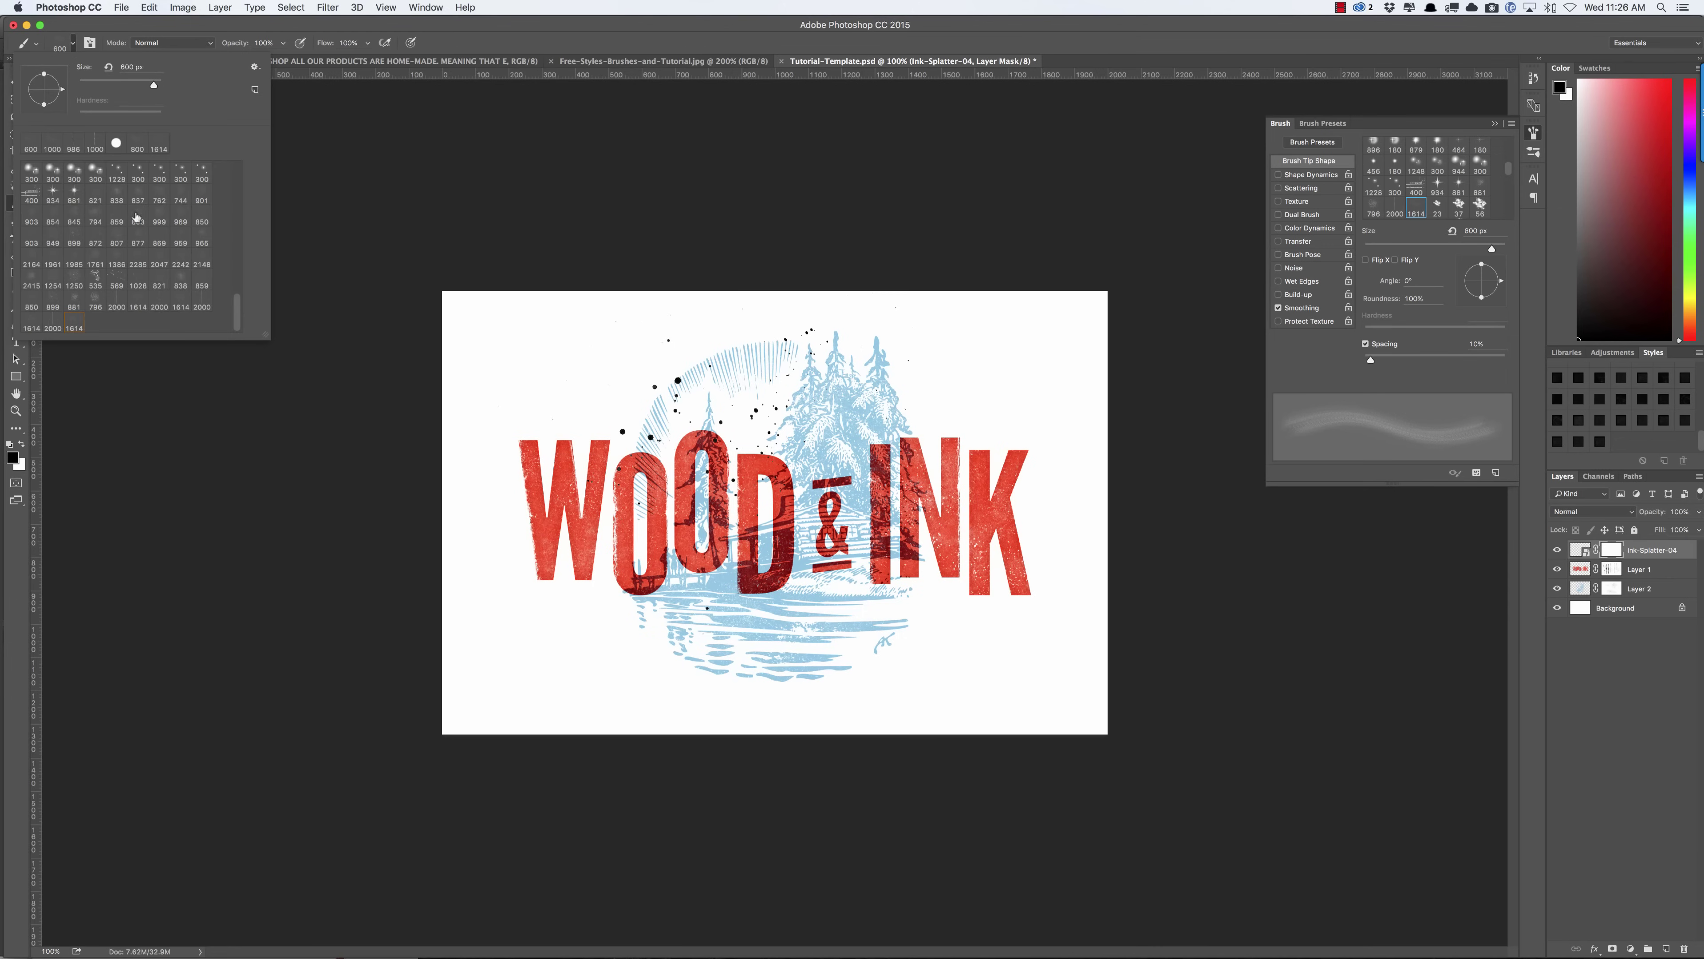
click(104, 176)
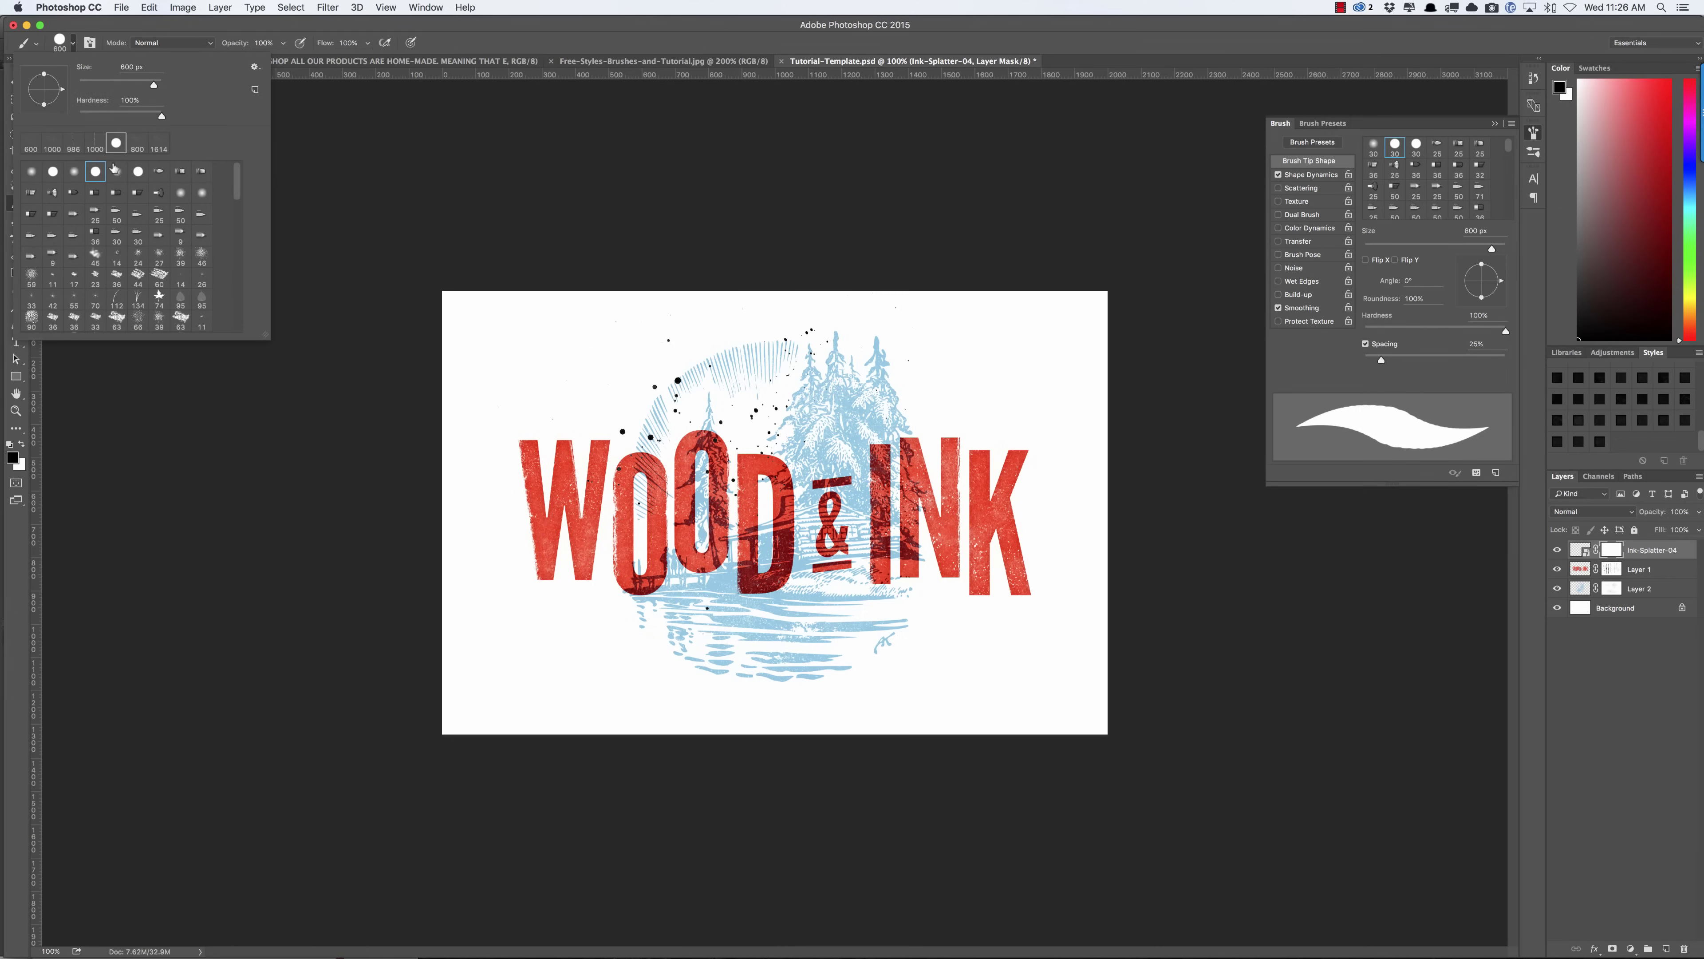
click(337, 29)
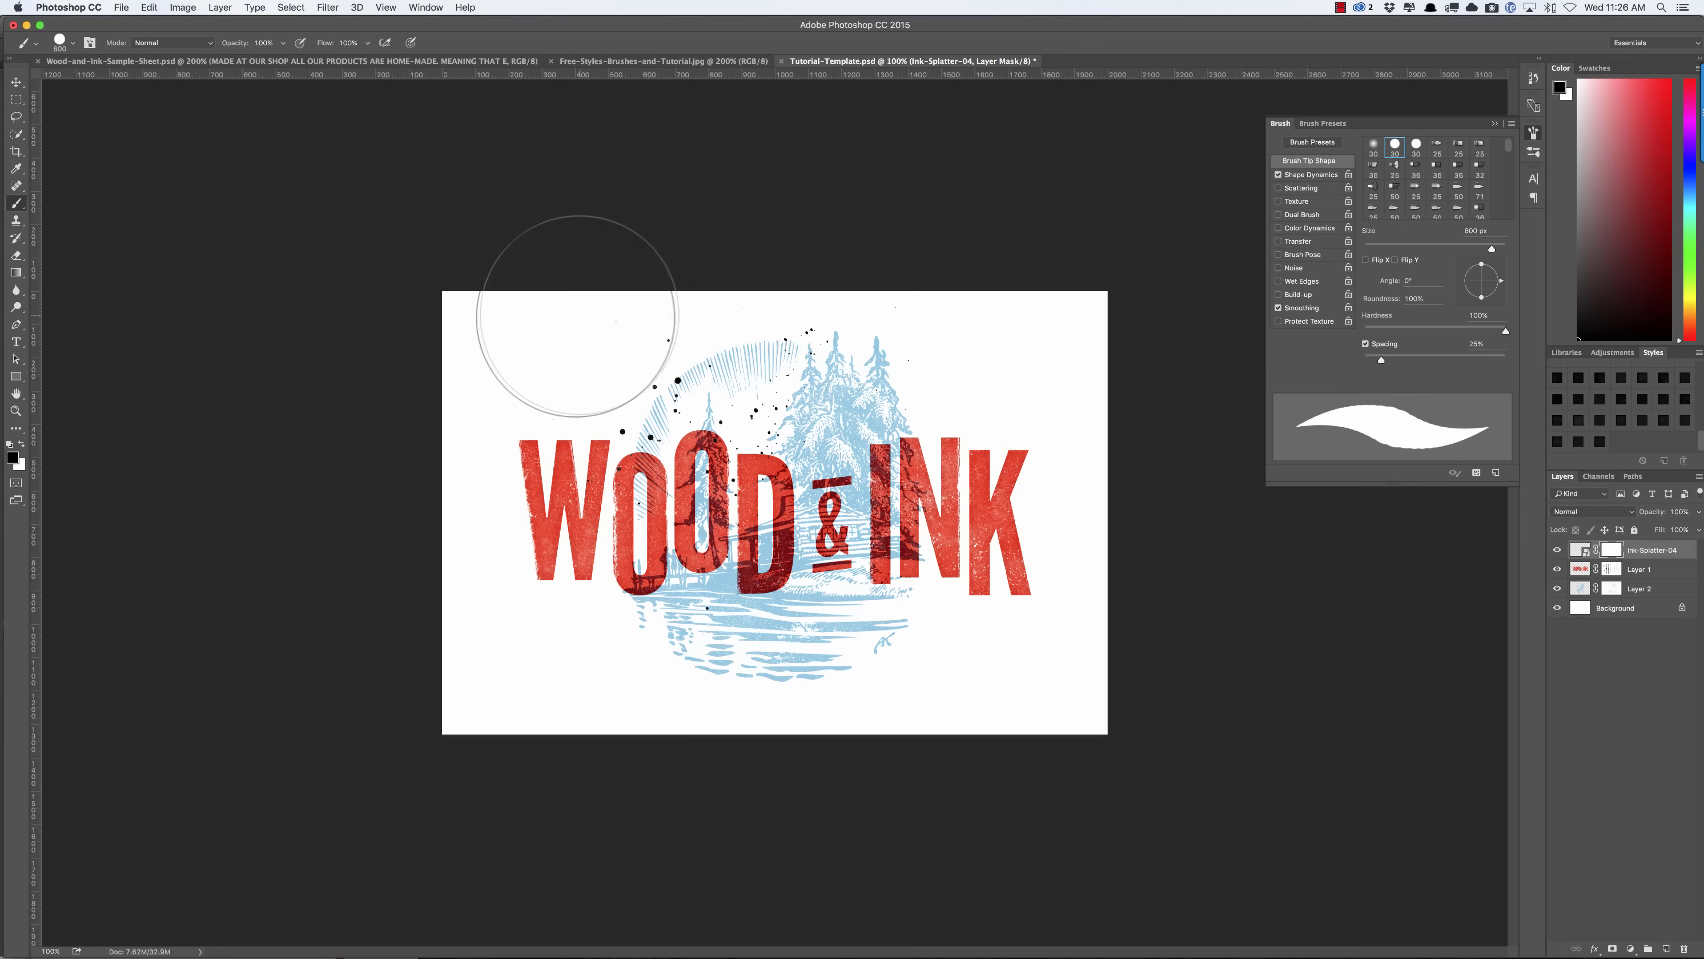
Shrink the brush to 60 px and mask out two stray ink specks near the W and lower scene.
key(bracketleft)
key(bracketleft)
key(bracketleft)
key(bracketleft)
key(bracketleft)
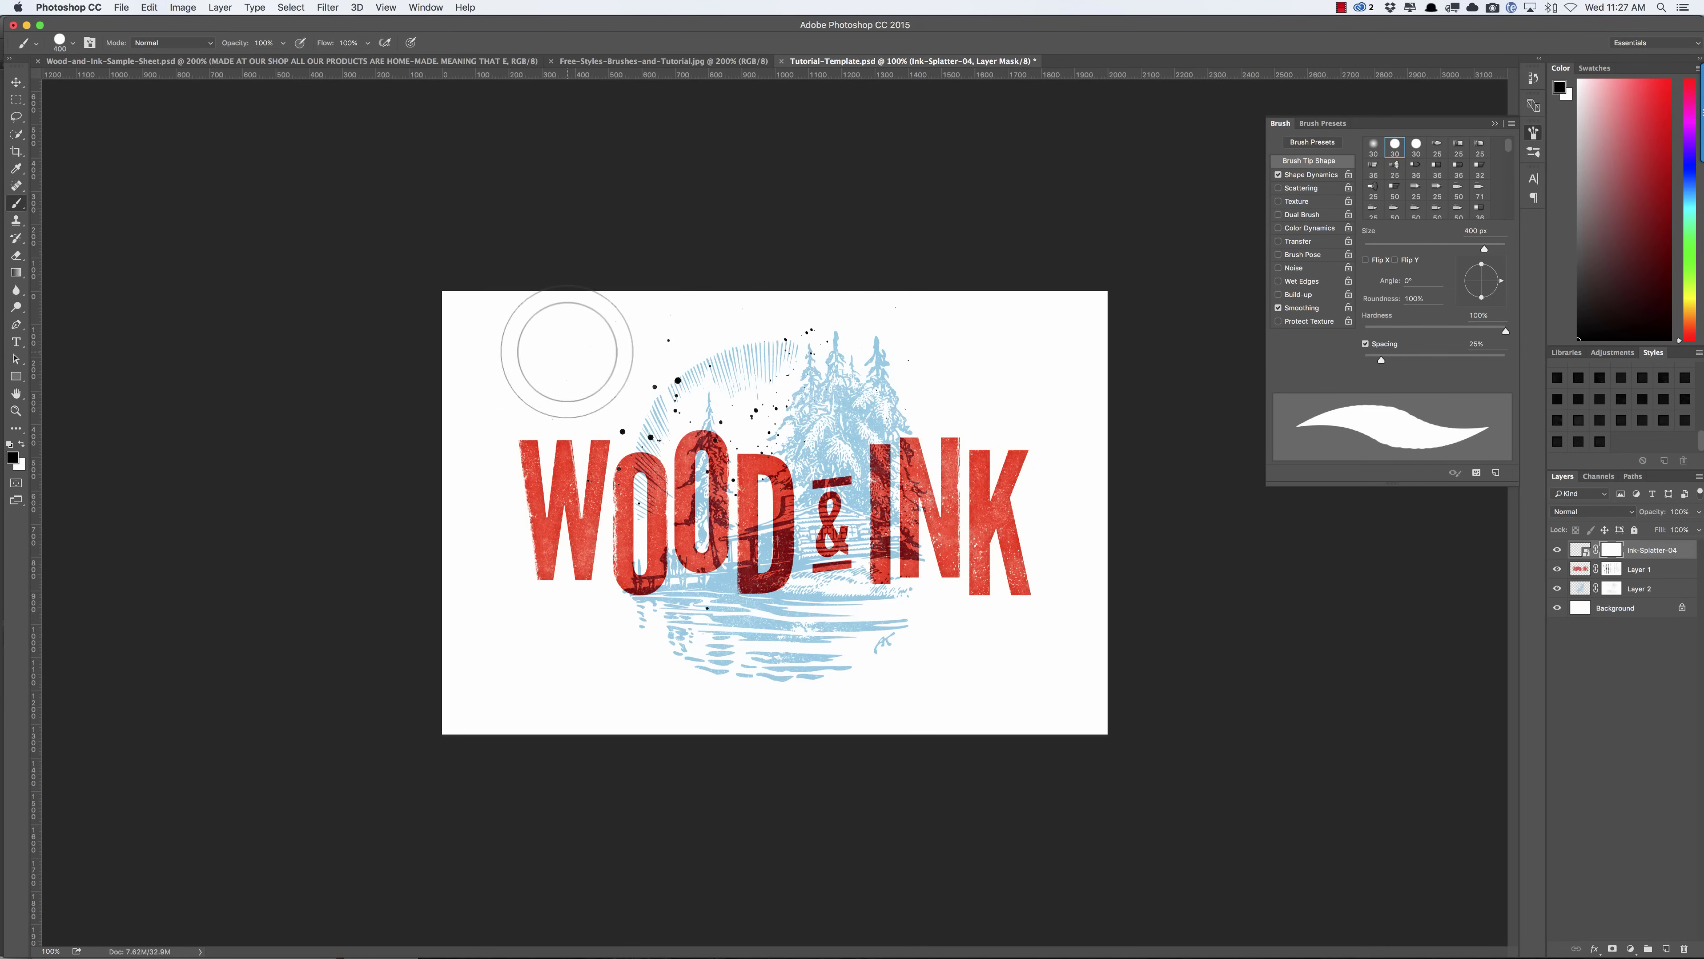
key(bracketleft)
key(bracketleft)
key(bracketleft)
key(bracketleft)
key(bracketleft)
key(bracketleft)
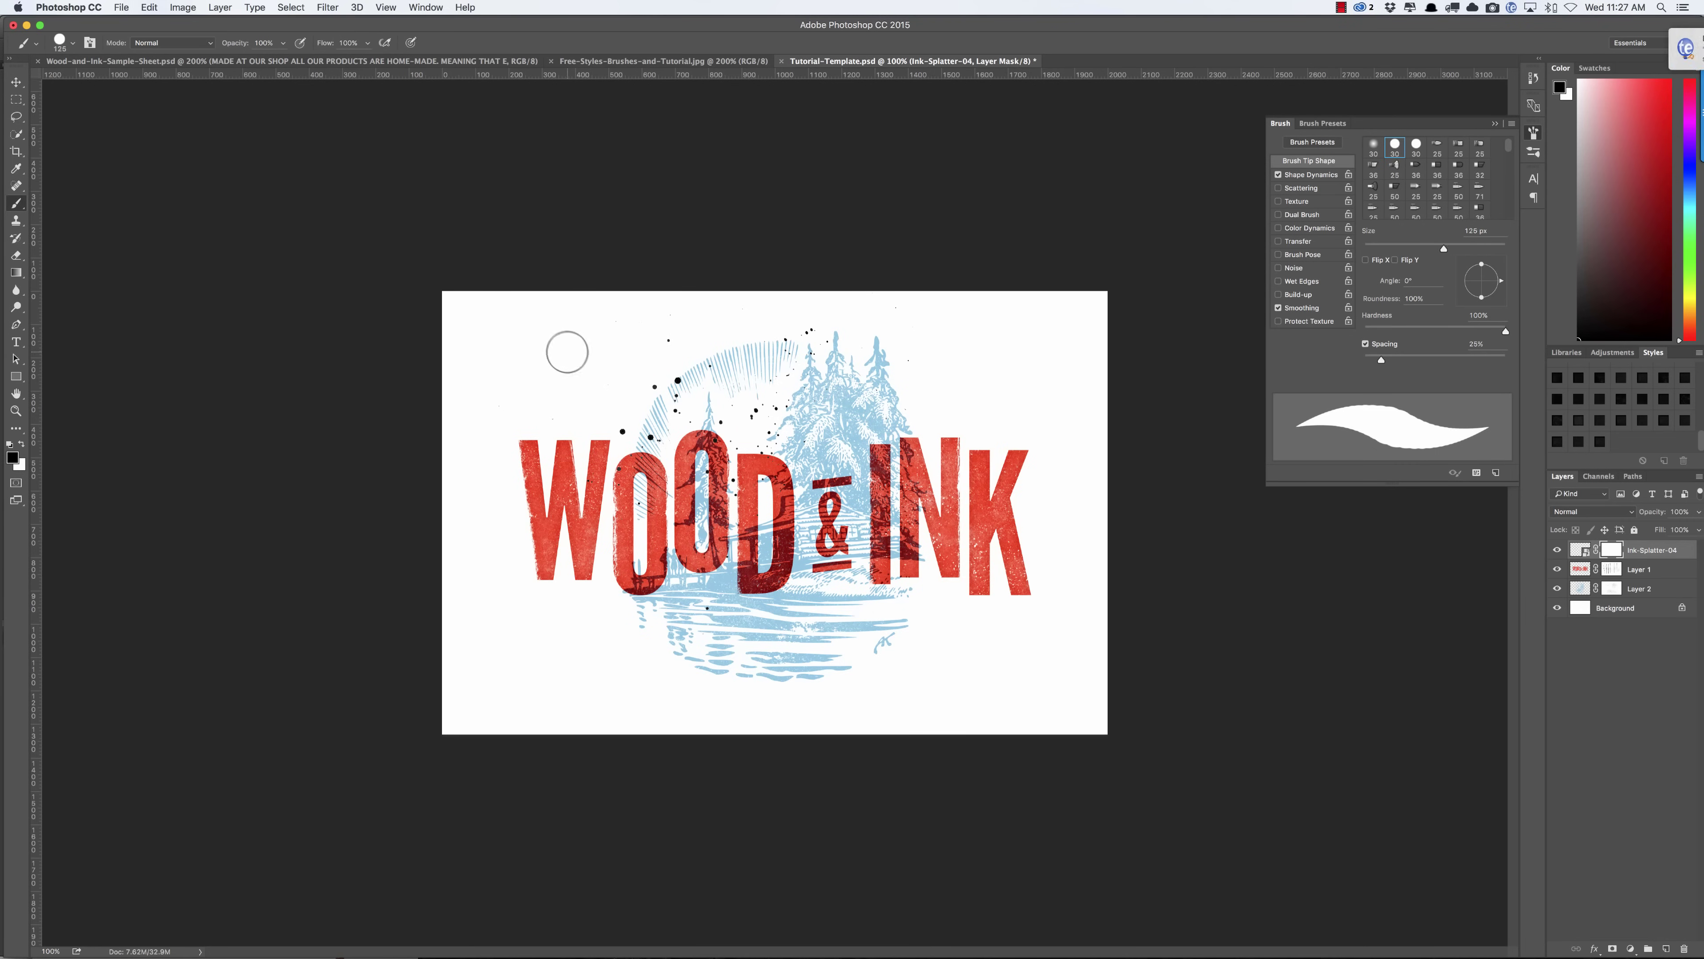
key(bracketleft)
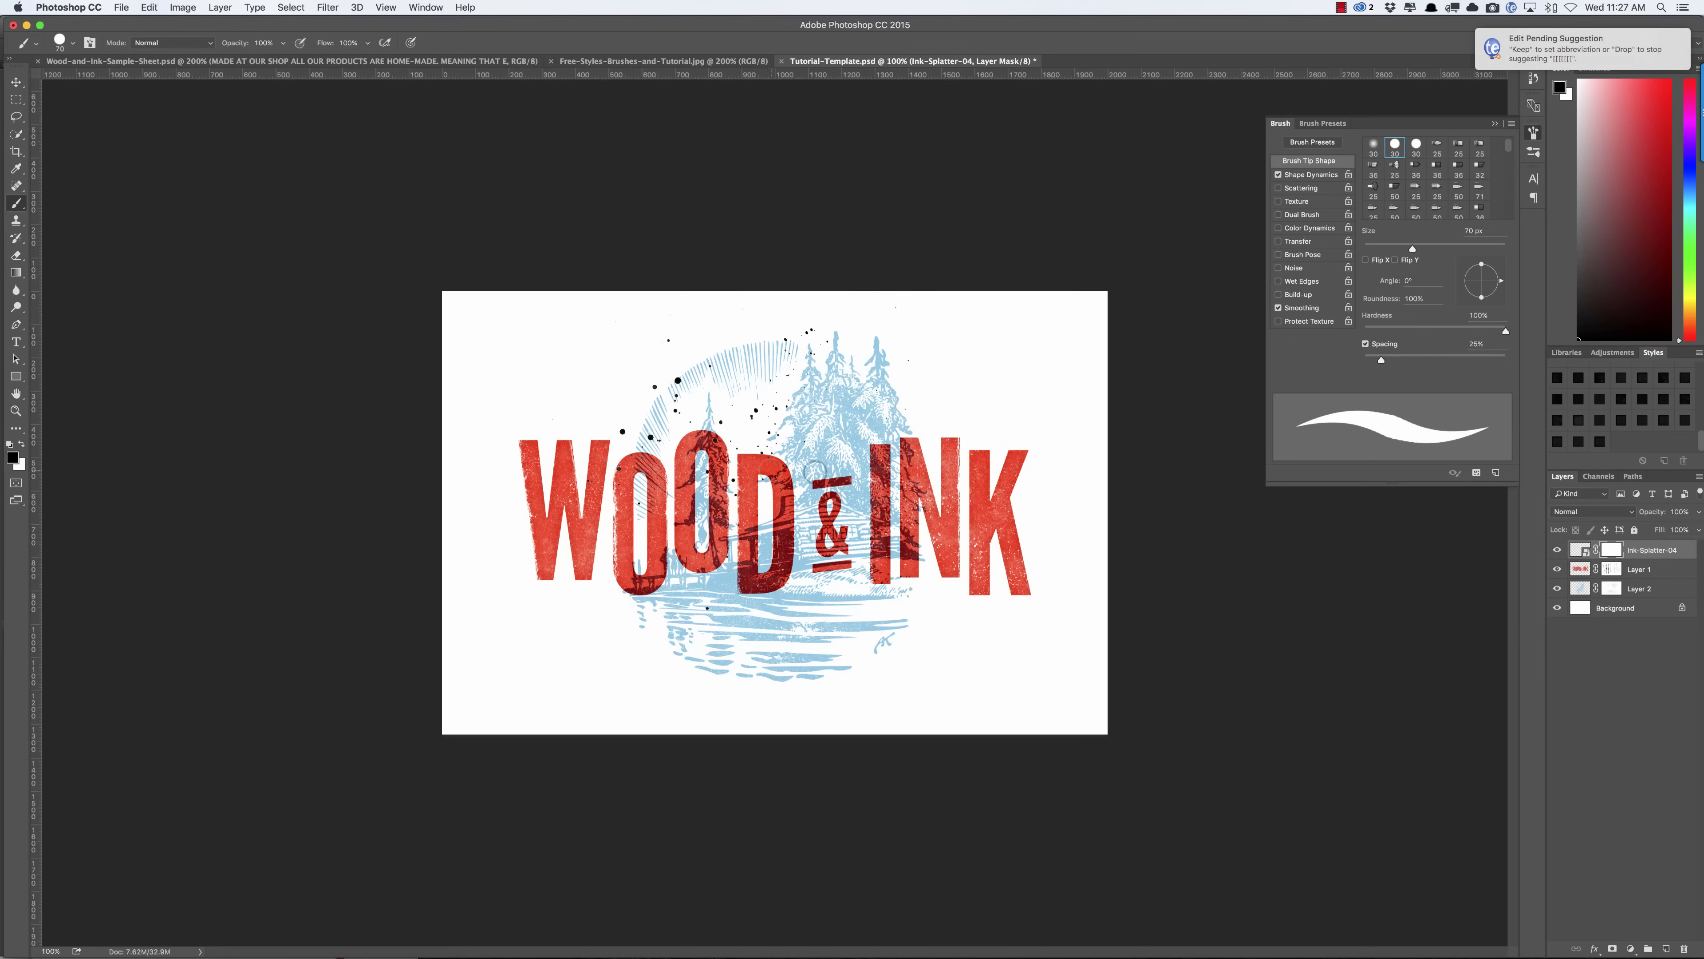
key(bracketleft)
key(bracketleft)
key(bracketleft)
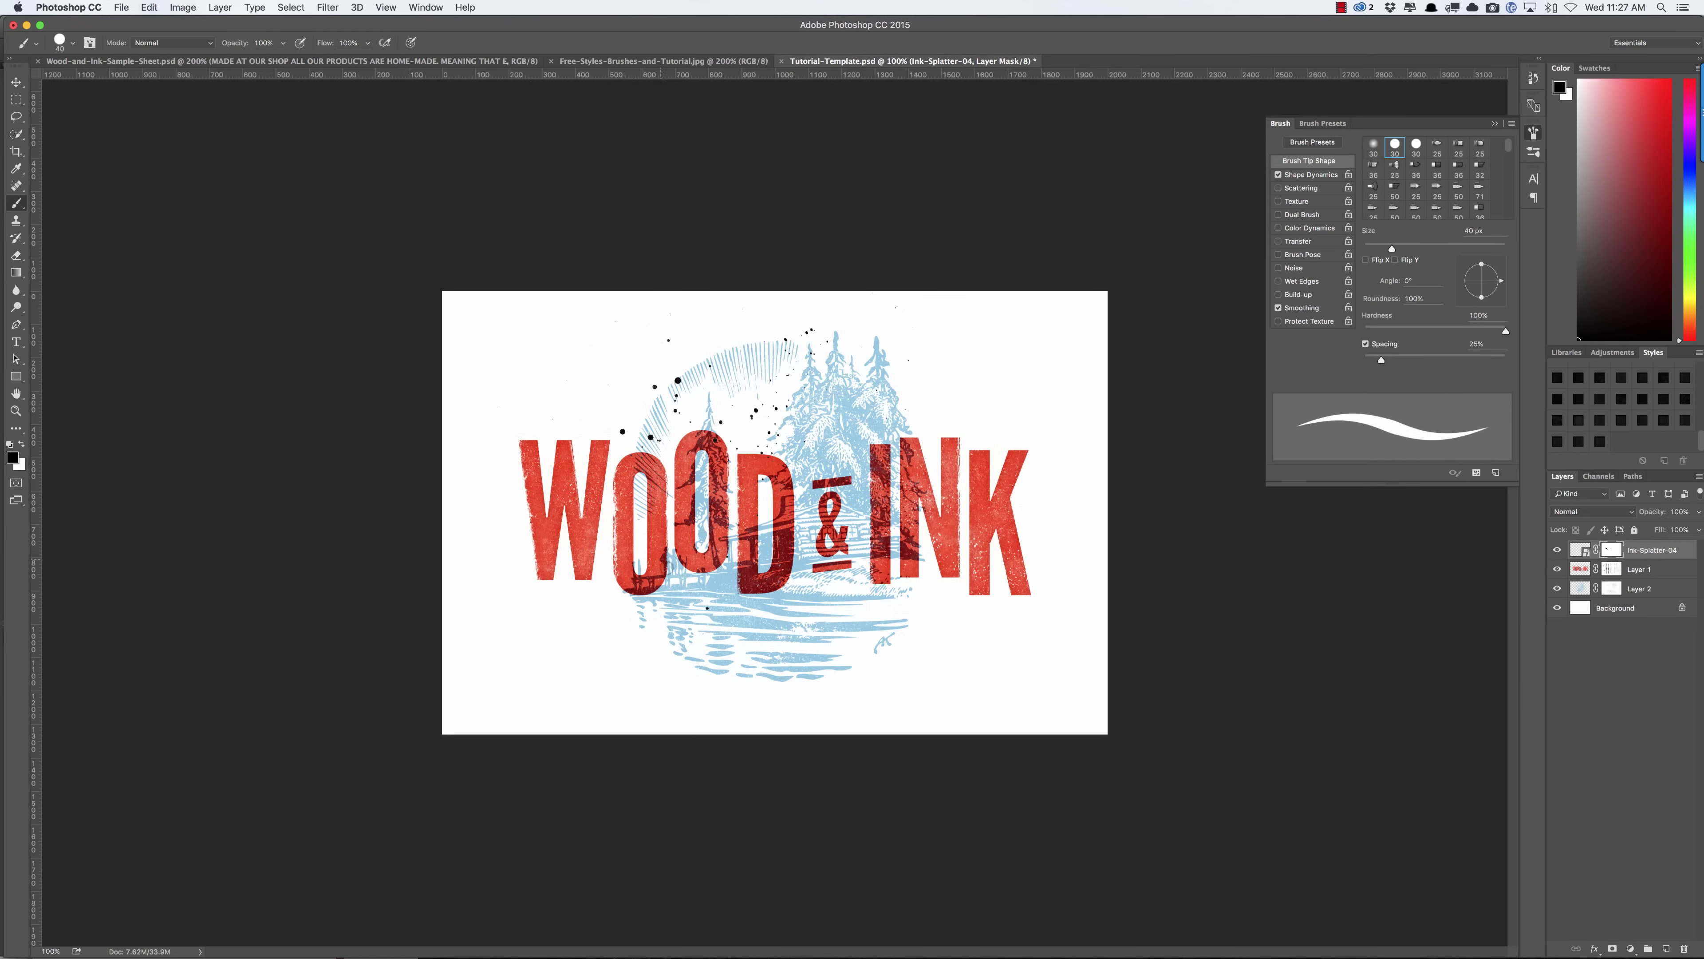
click(707, 608)
click(623, 431)
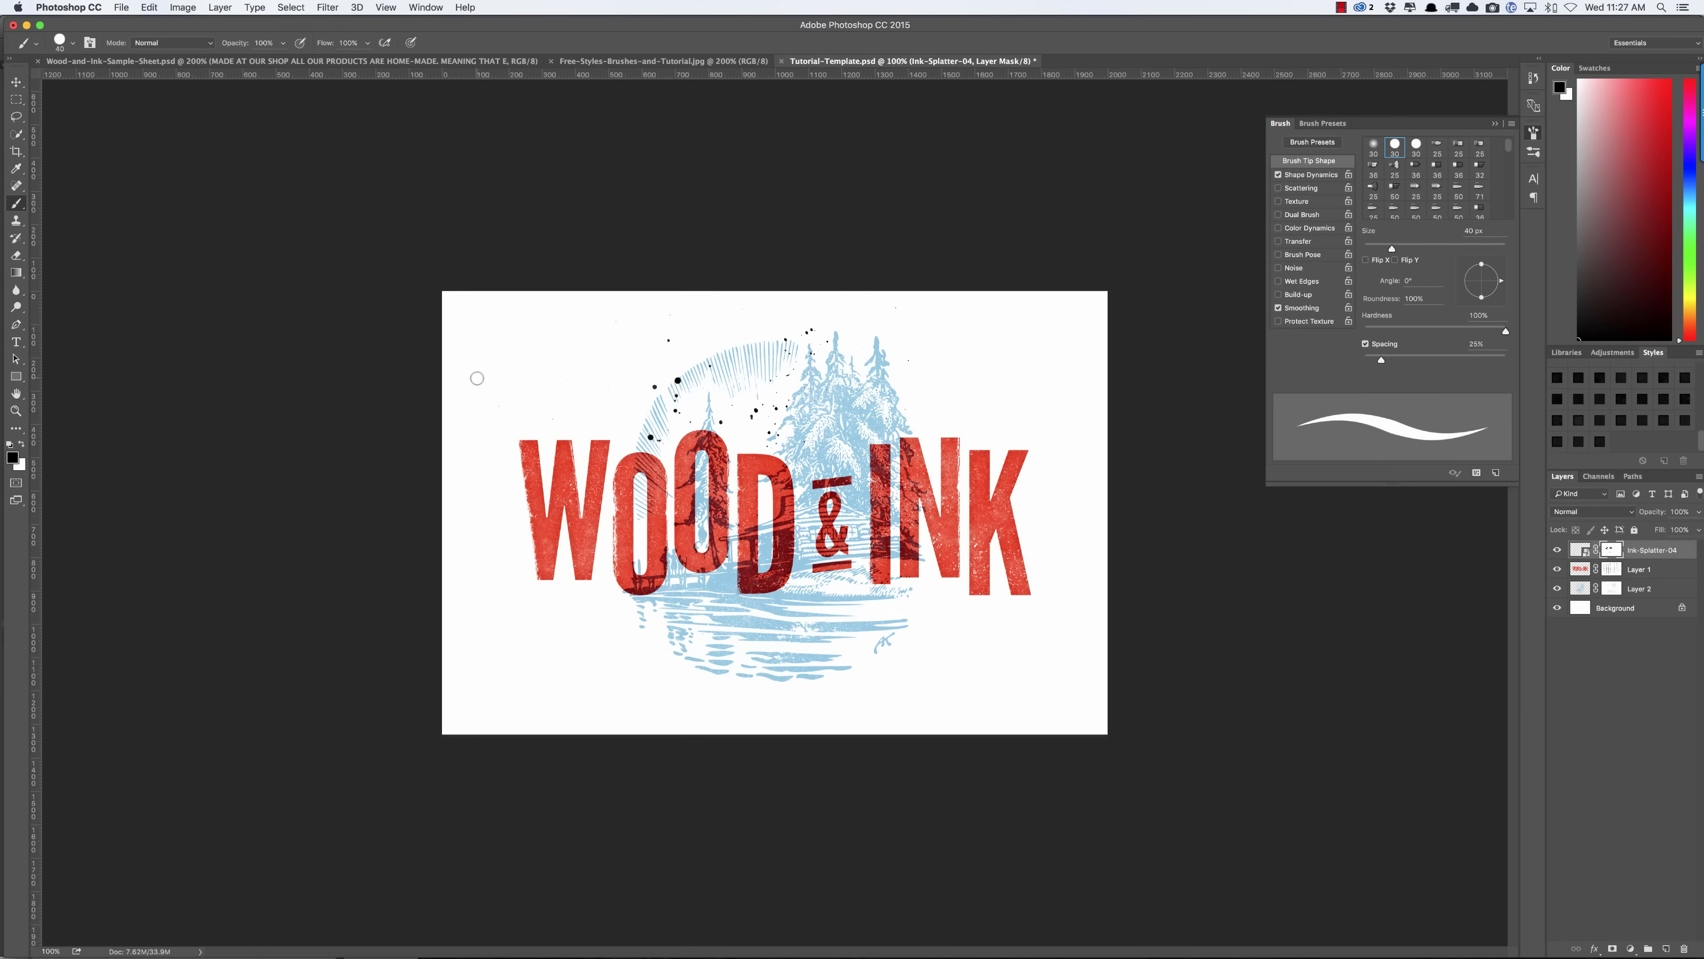
Switch to Wood-and-Ink-Sample-Sheet.psd and view its yellow RetroSupply Co. Wood & Ink cover.
click(356, 64)
scroll(1012, 433, up, 15)
scroll(1012, 434, up, 15)
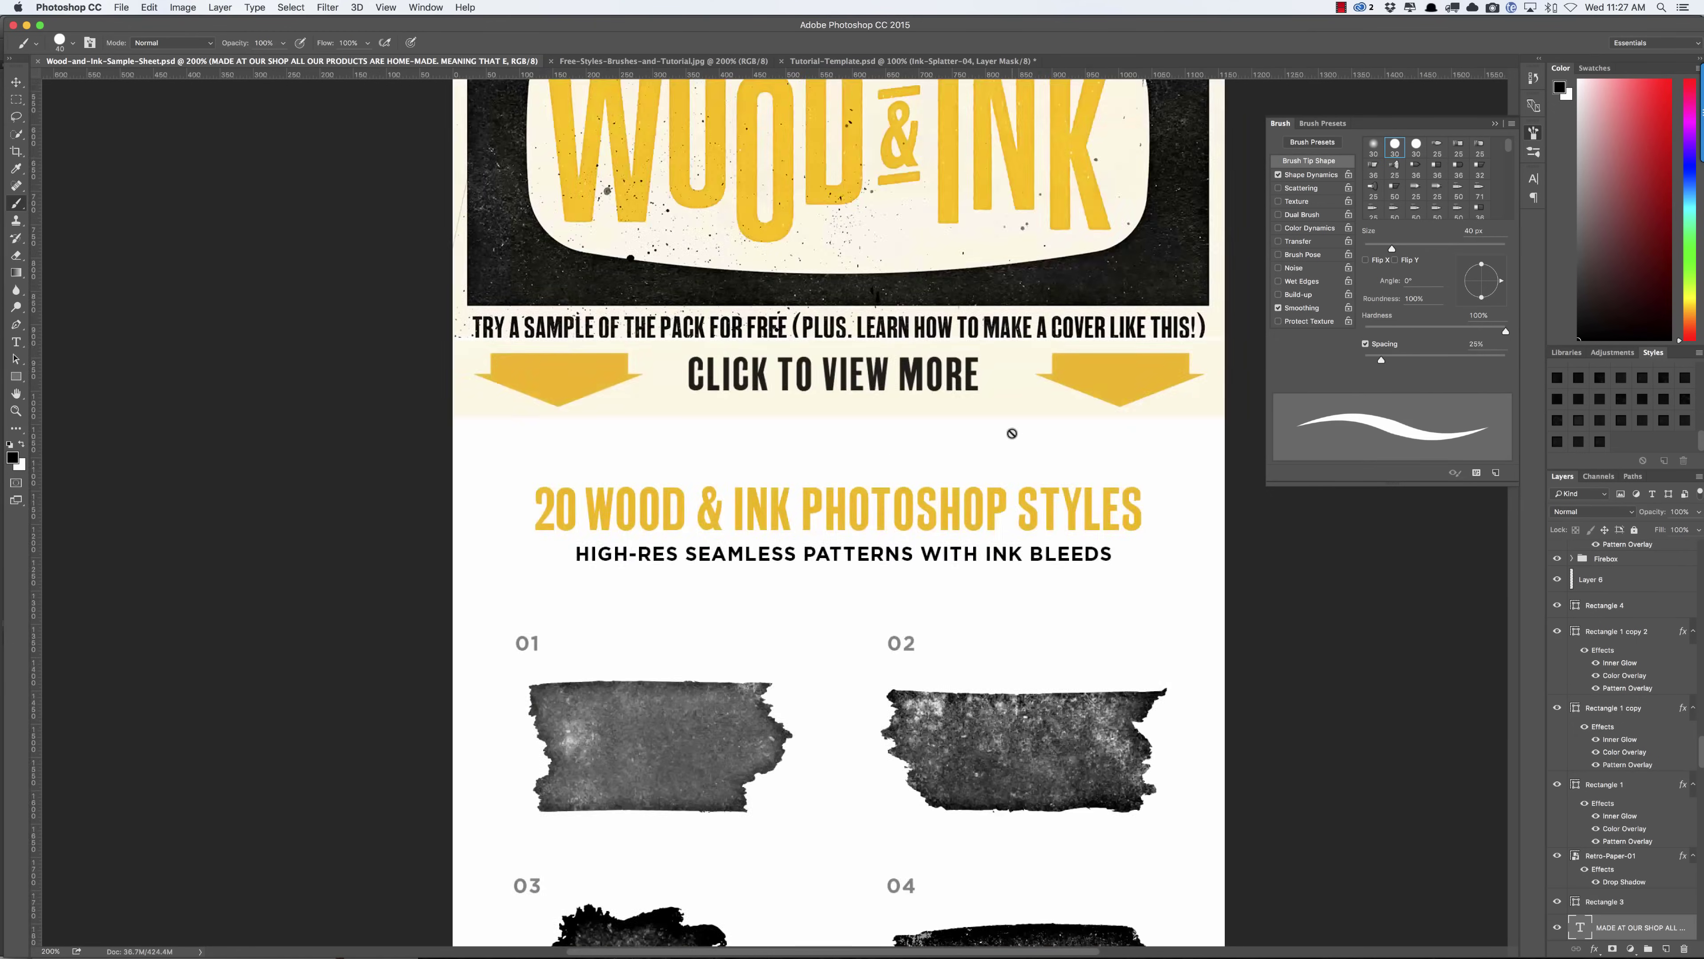
scroll(1012, 433, down, 8)
scroll(1012, 433, down, 2)
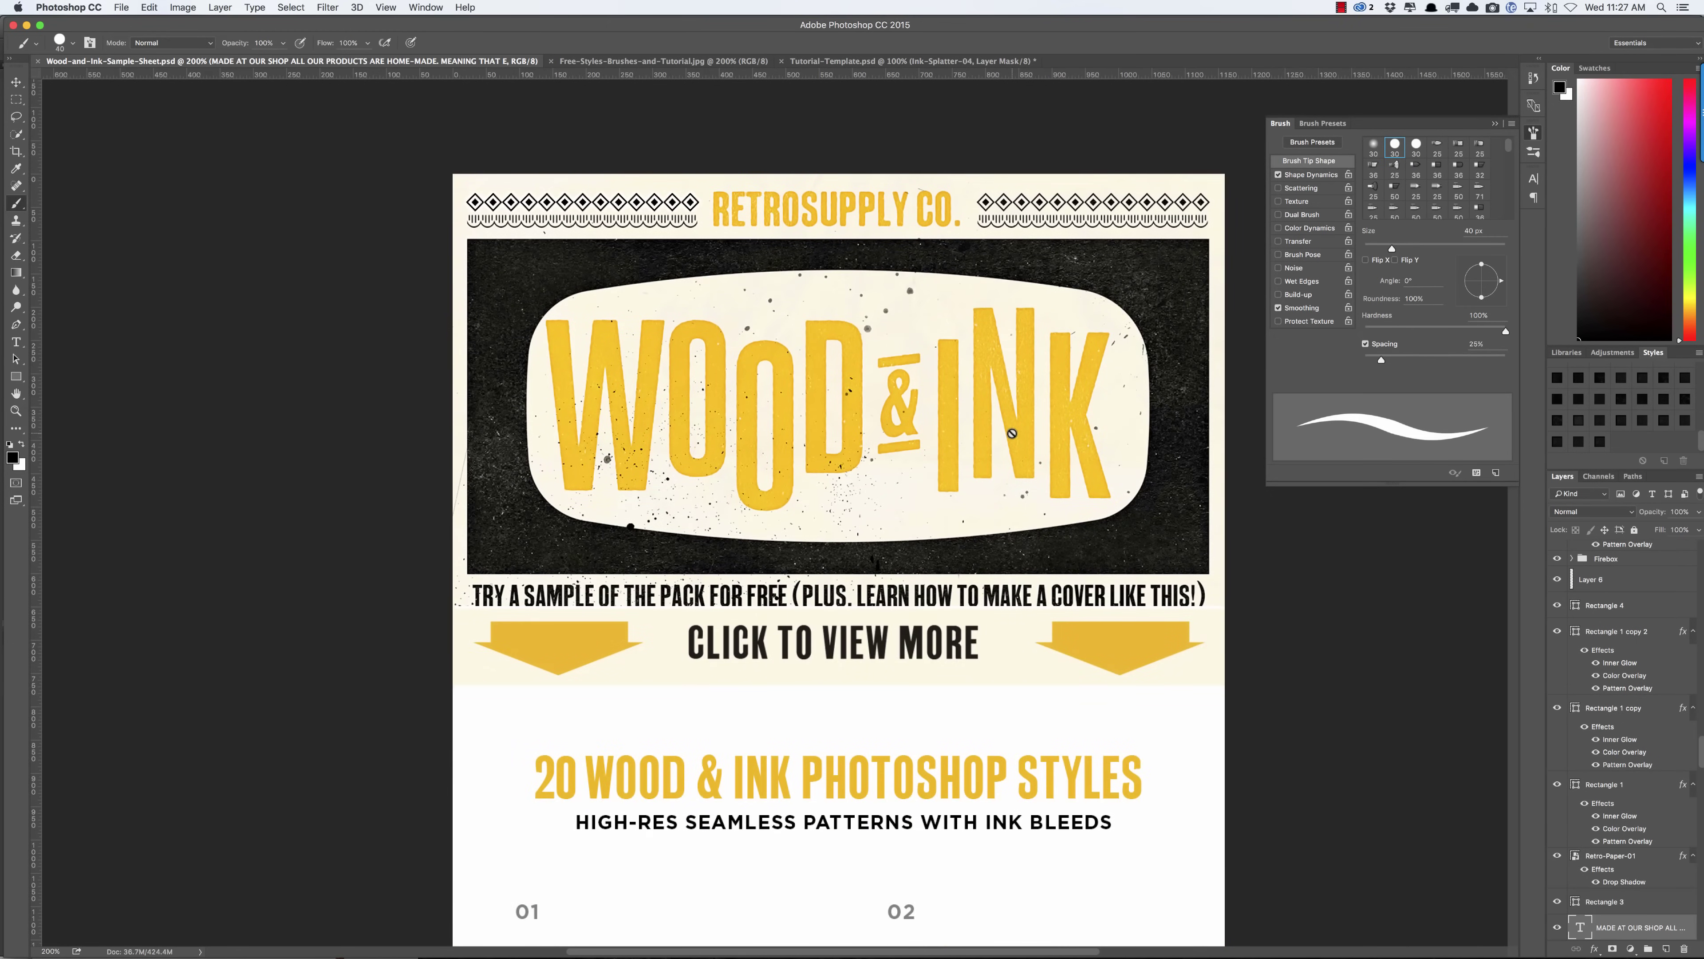